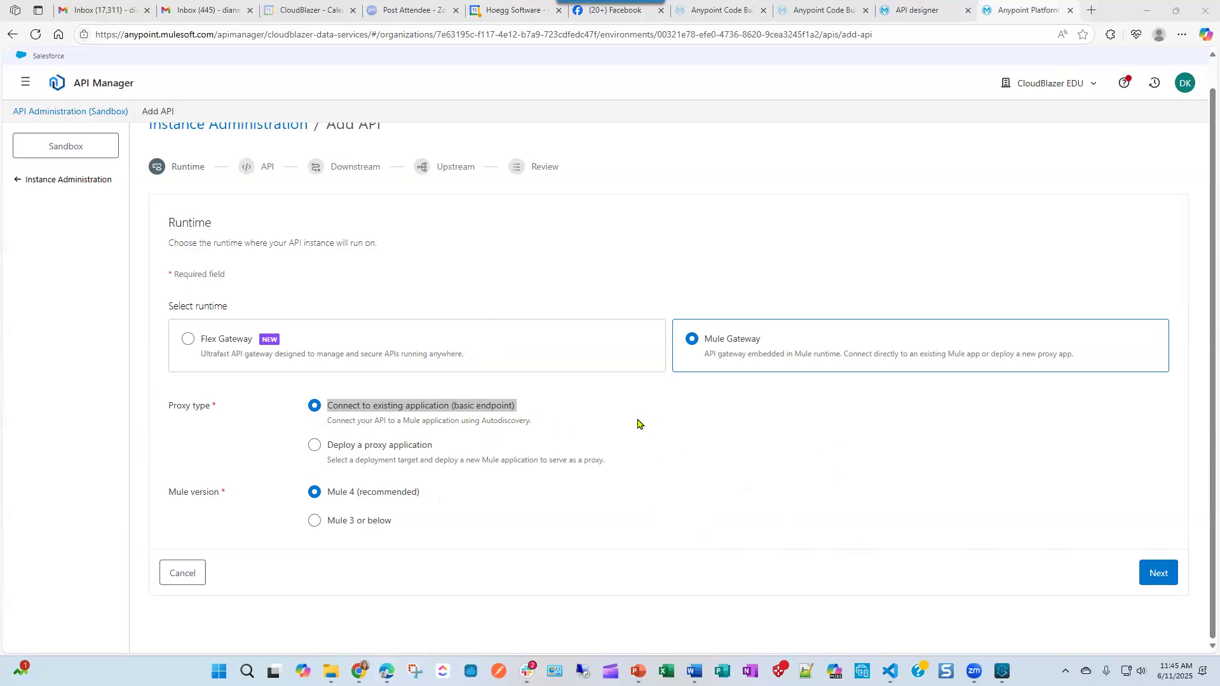
- Keep the Mule Gateway runtime settings and choose EMS Patient API DK from Exchange as the API to manage
click(1159, 576)
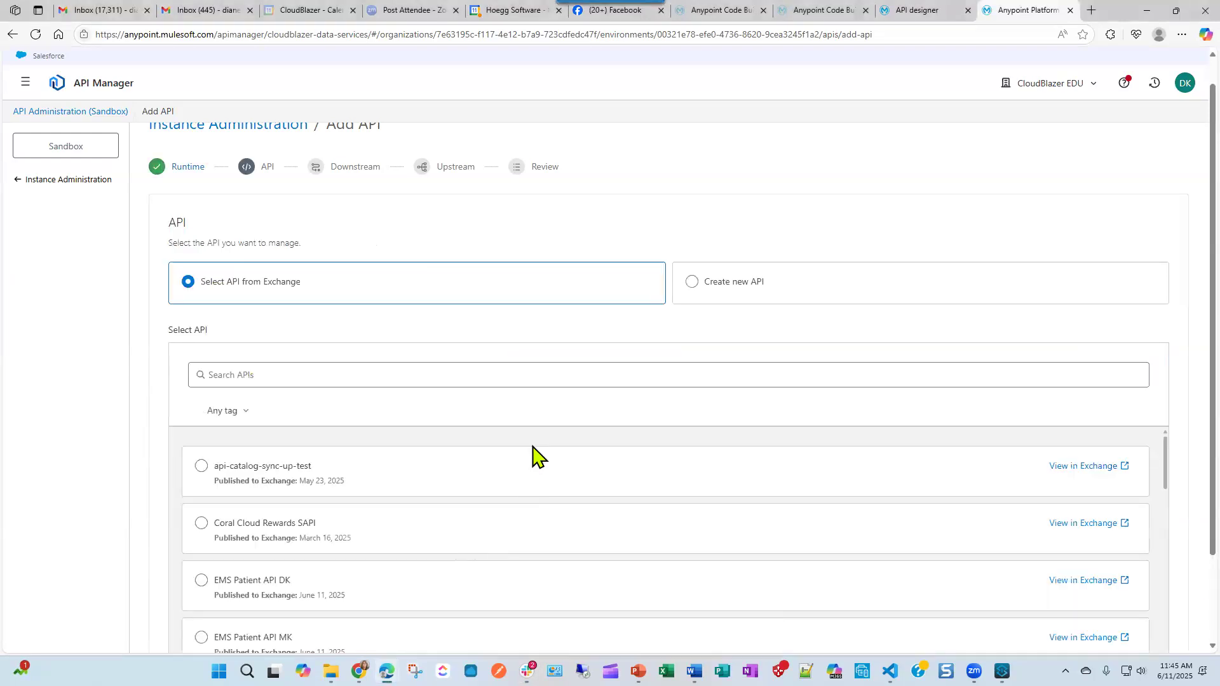
scroll(537, 455, down, 2)
scroll(536, 455, up, 1)
scroll(1180, 318, down, 2)
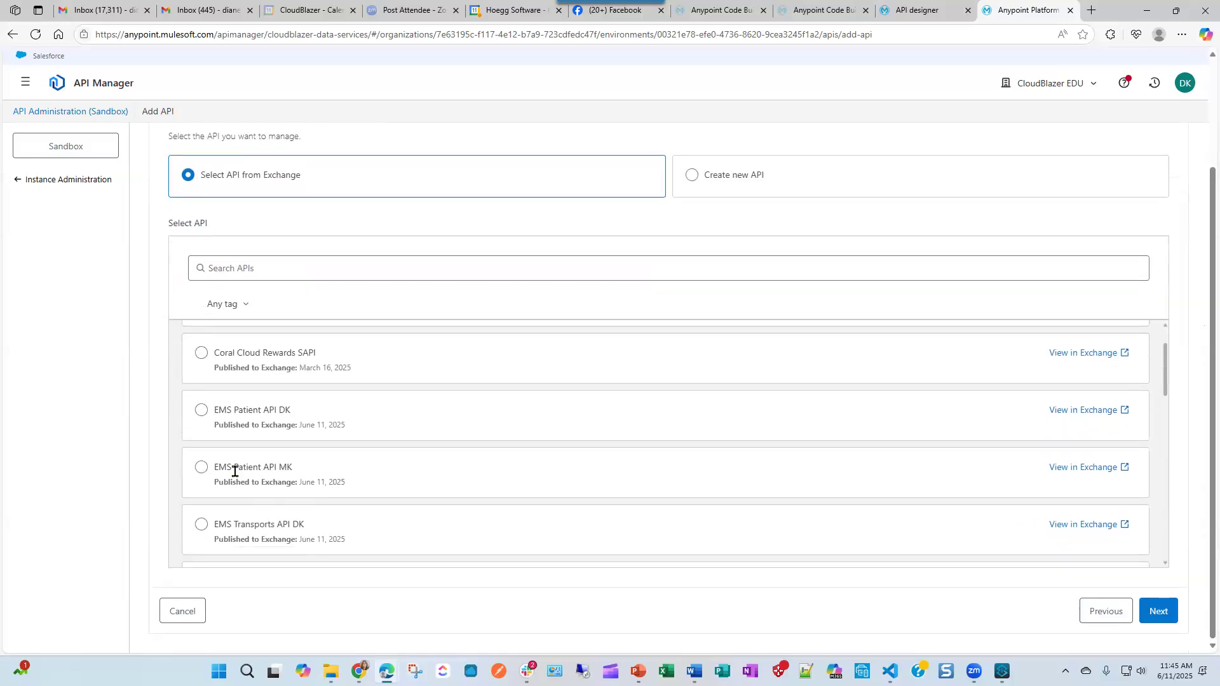
click(200, 410)
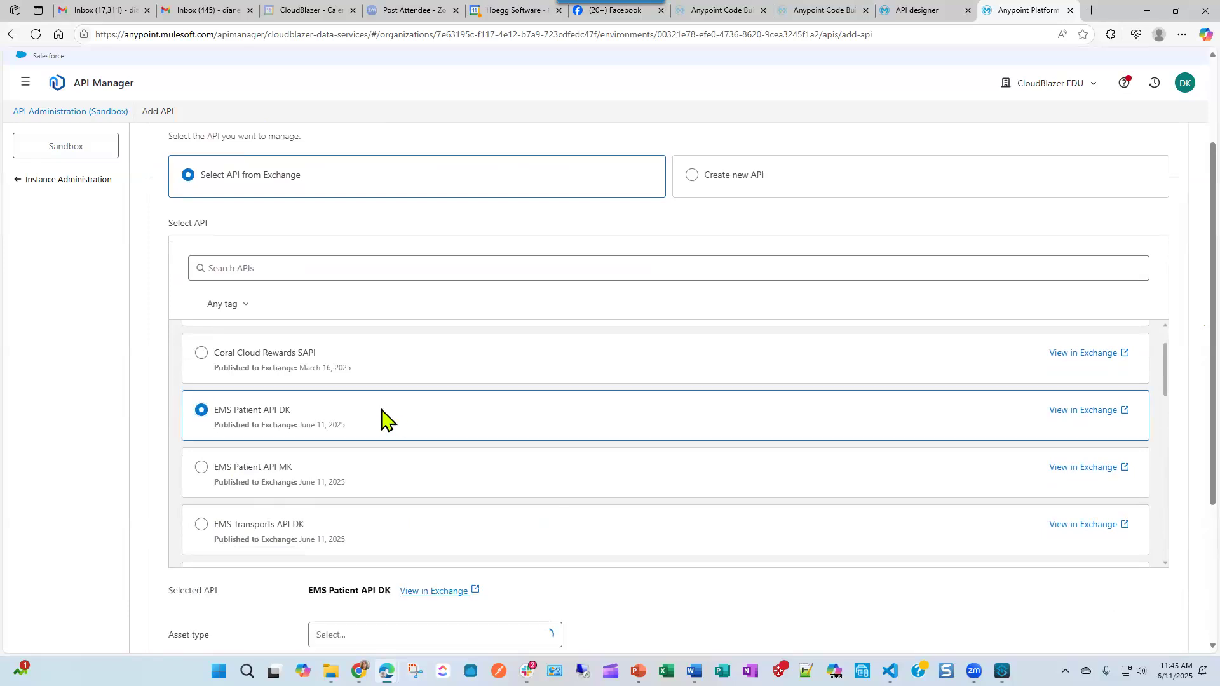
scroll(926, 455, down, 2)
scroll(906, 607, down, 3)
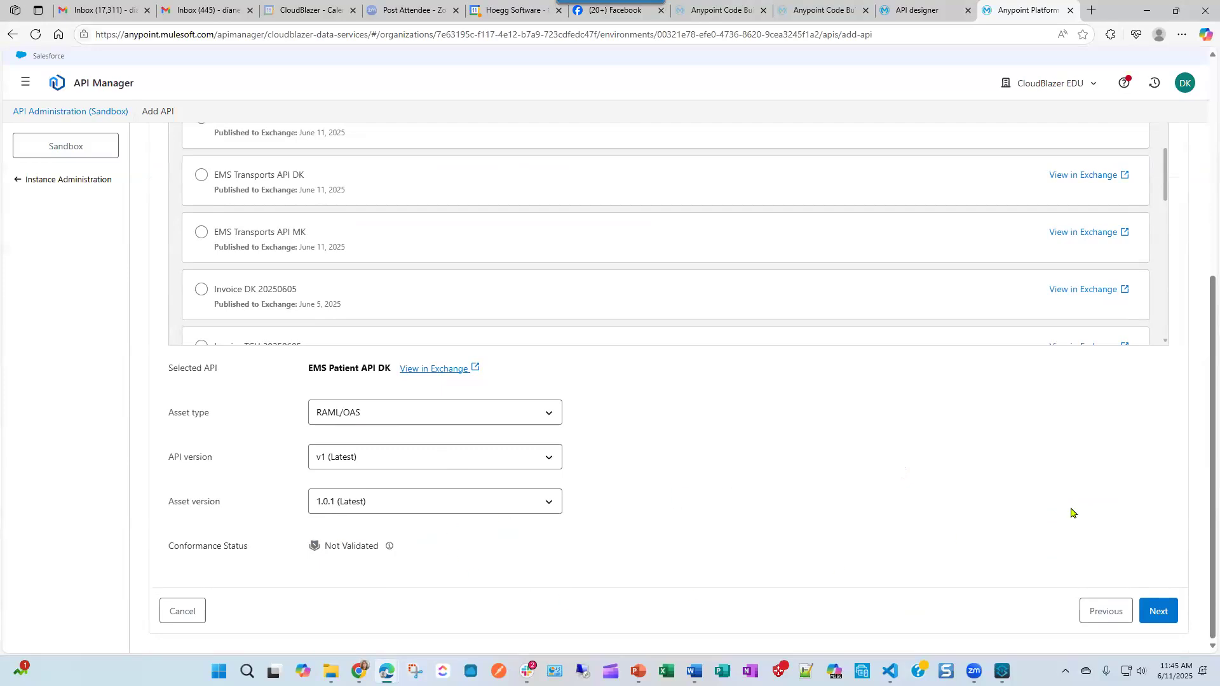
click(1158, 612)
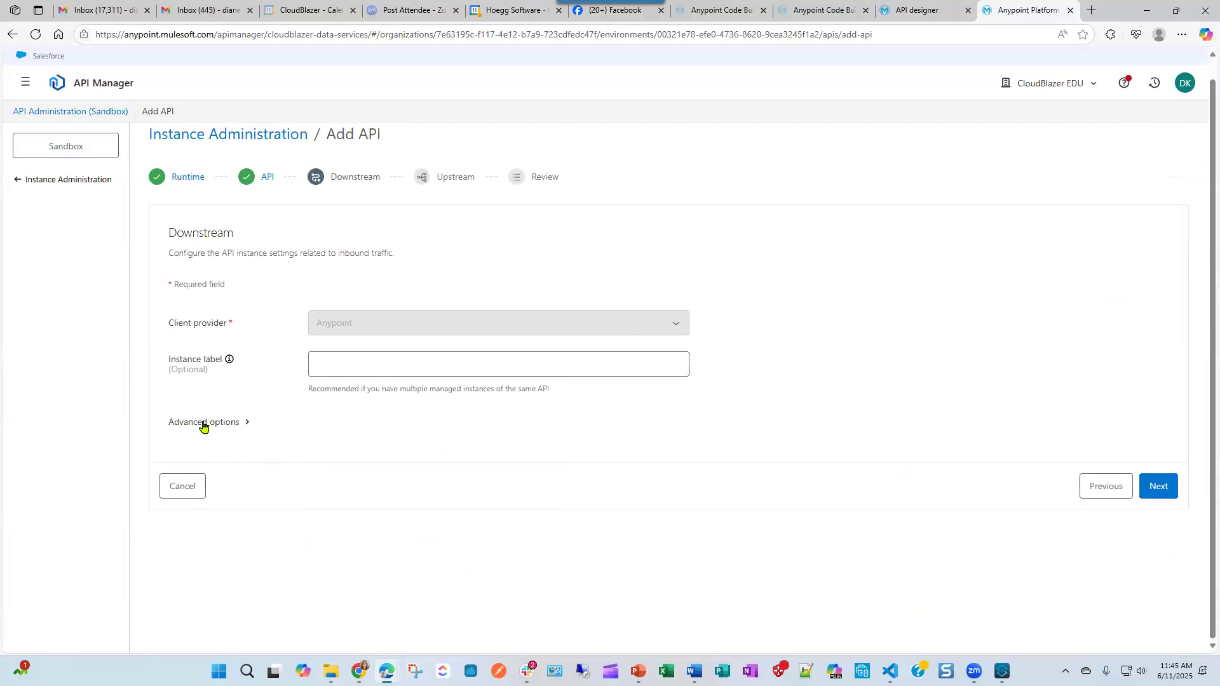
- Accept the default downstream and upstream settings and save the reviewed API instance
click(1160, 490)
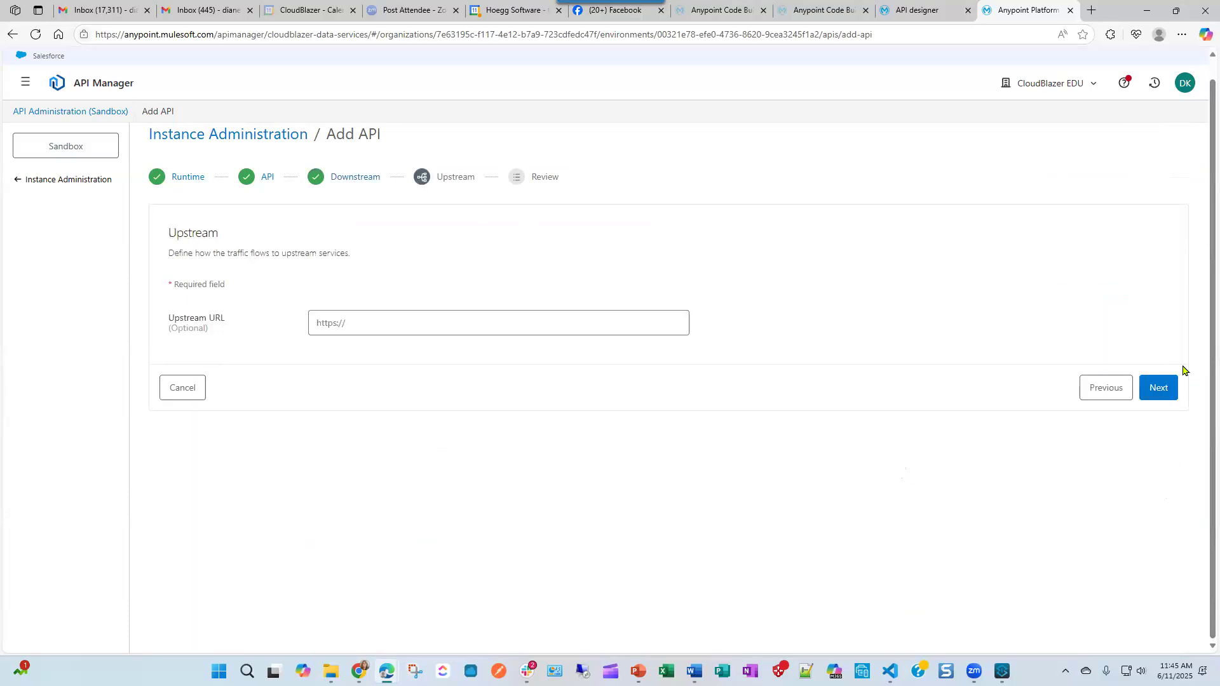
click(1160, 388)
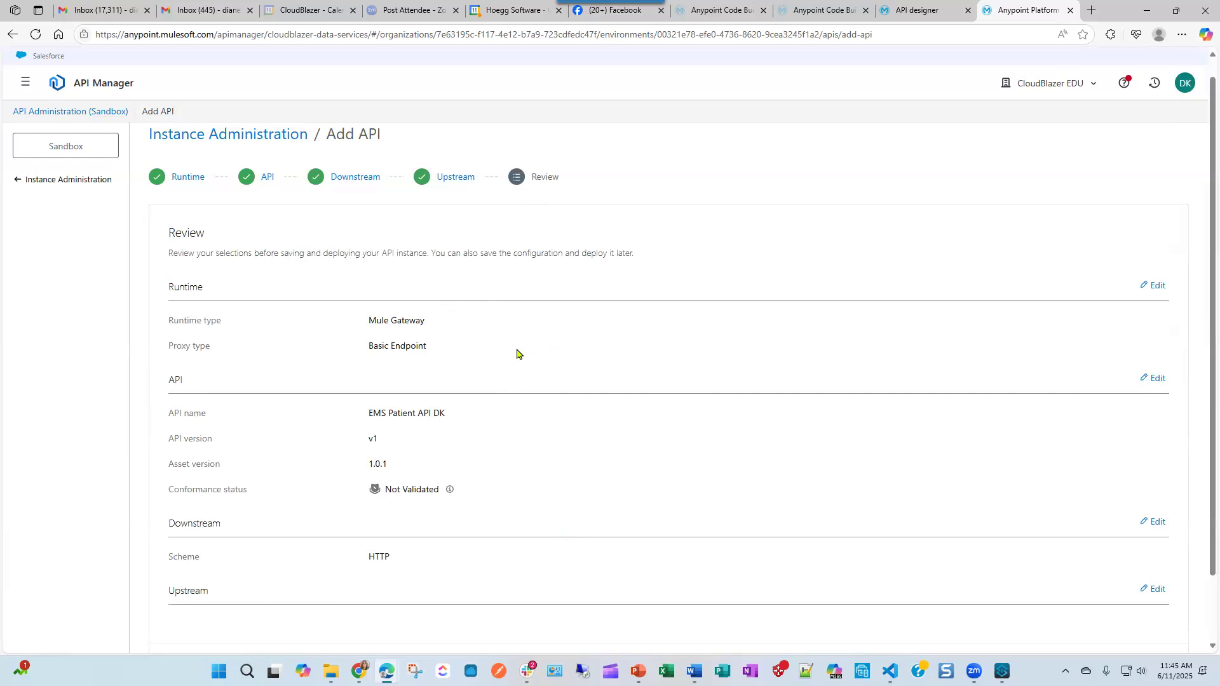
scroll(543, 344, down, 3)
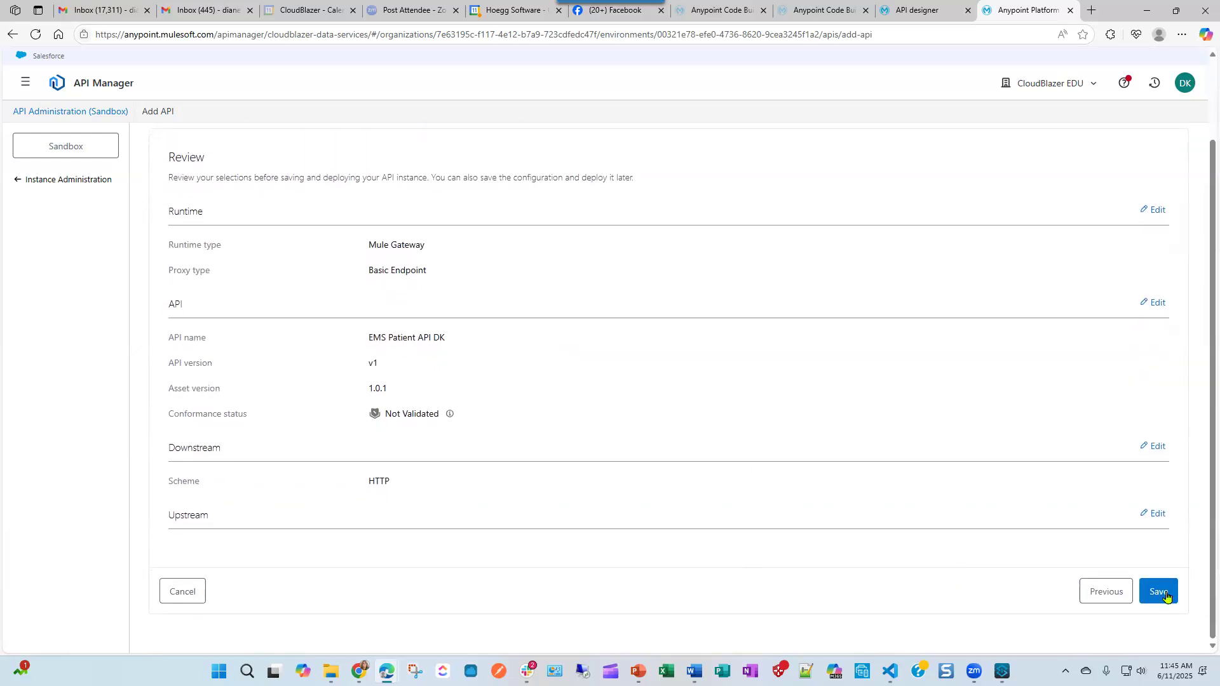
click(1160, 592)
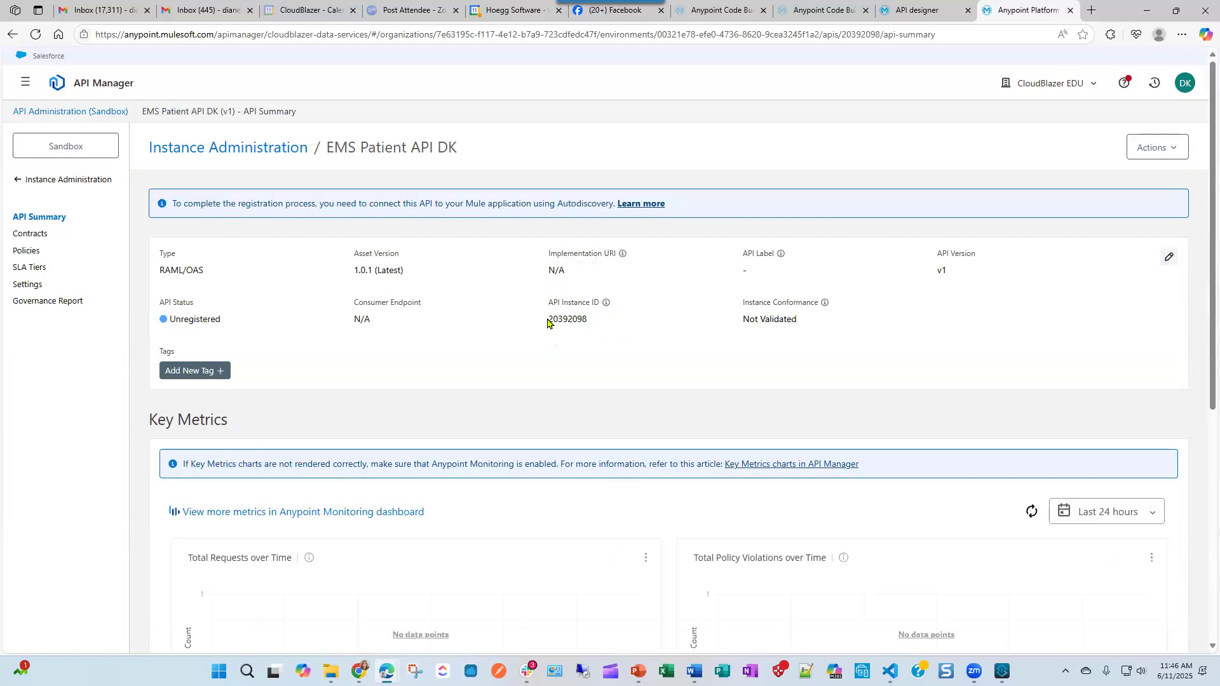
- Copy the API Instance ID of EMS Patient API DK and switch to the ems-patient-sapi-dk project in Anypoint Studio
drag(549, 318, 581, 328)
right_click(581, 324)
click(614, 333)
mouse_move(1003, 672)
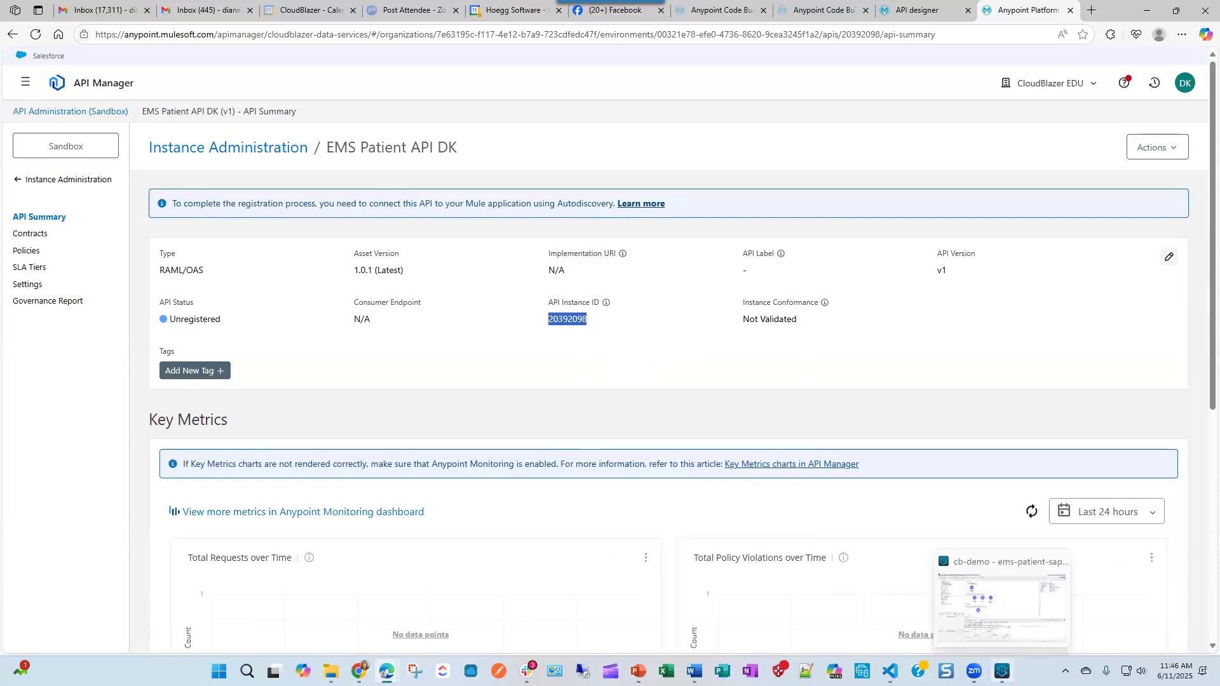
click(1004, 614)
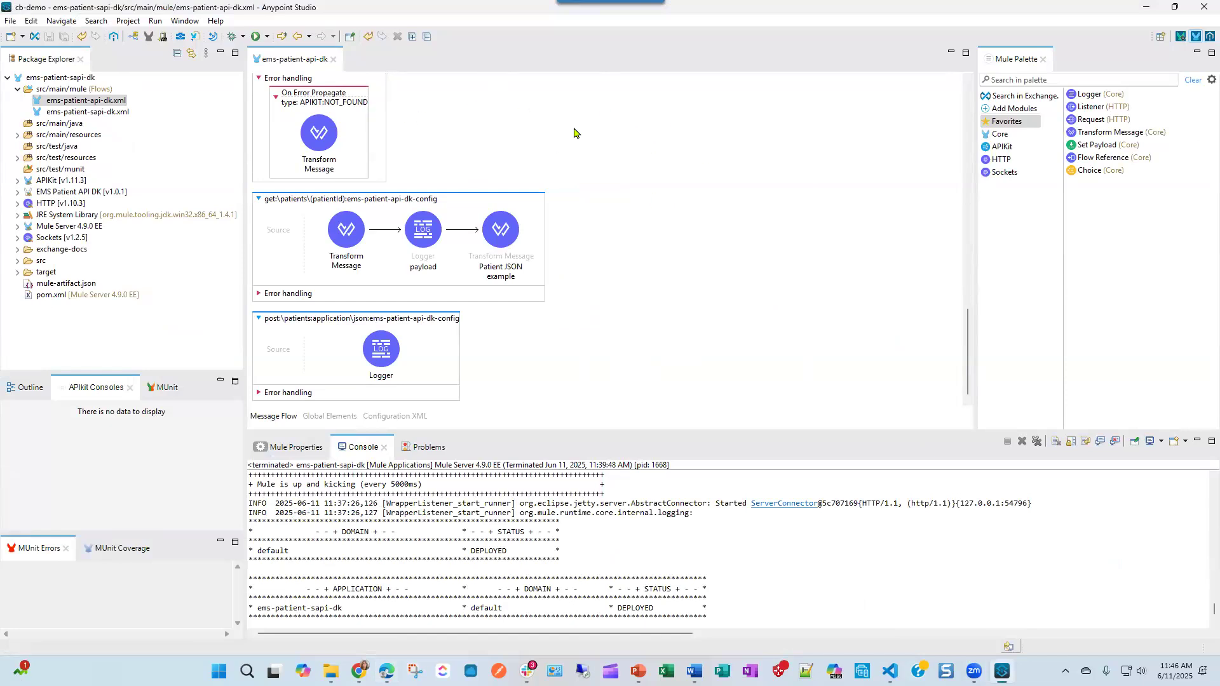
- Create an API Autodiscovery global element in the ems-patient-api-dk configuration
click(323, 417)
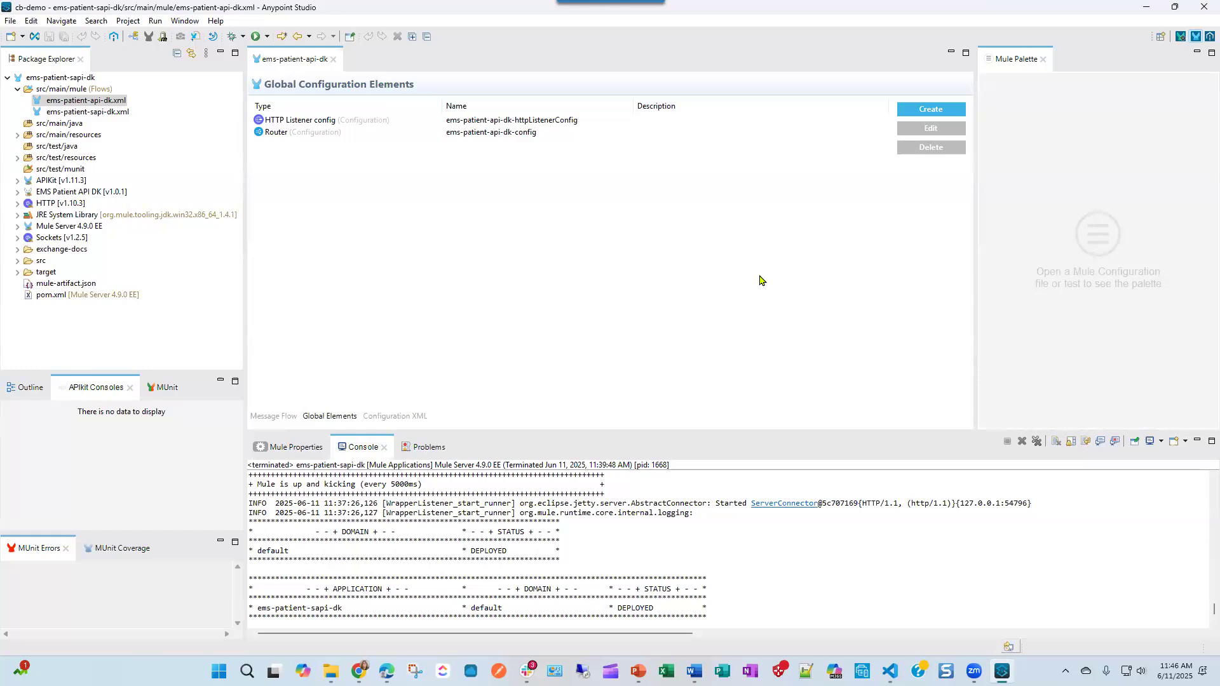
click(941, 114)
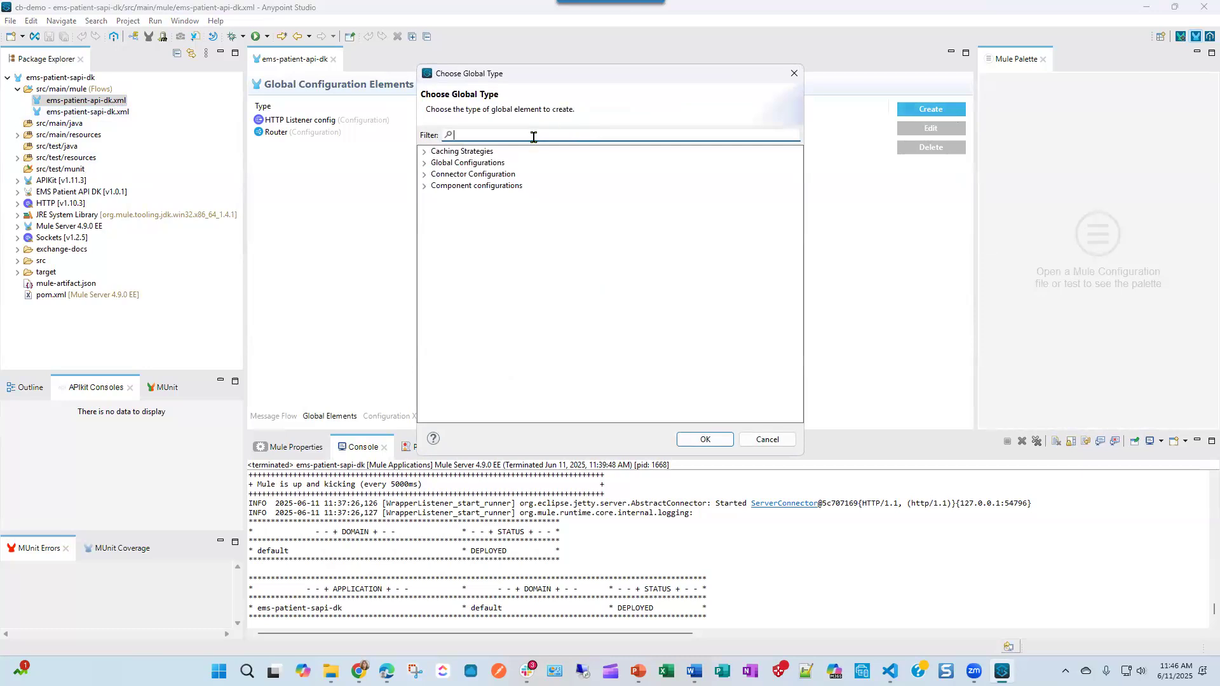
text(API)
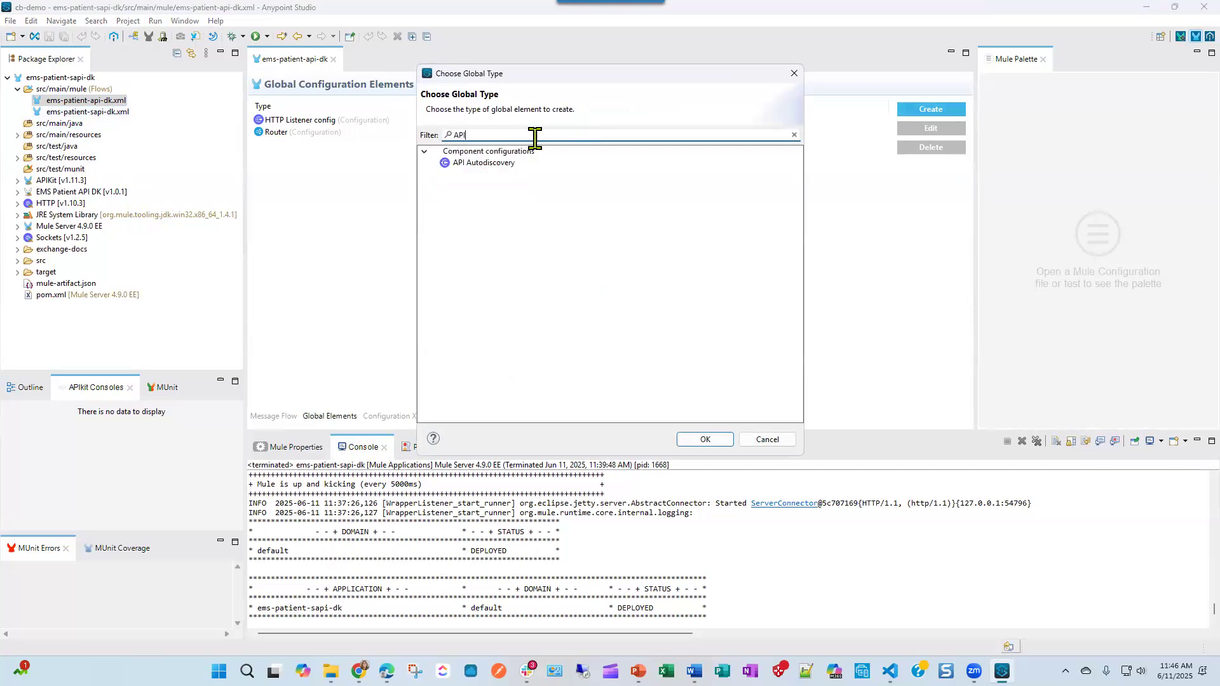
click(495, 164)
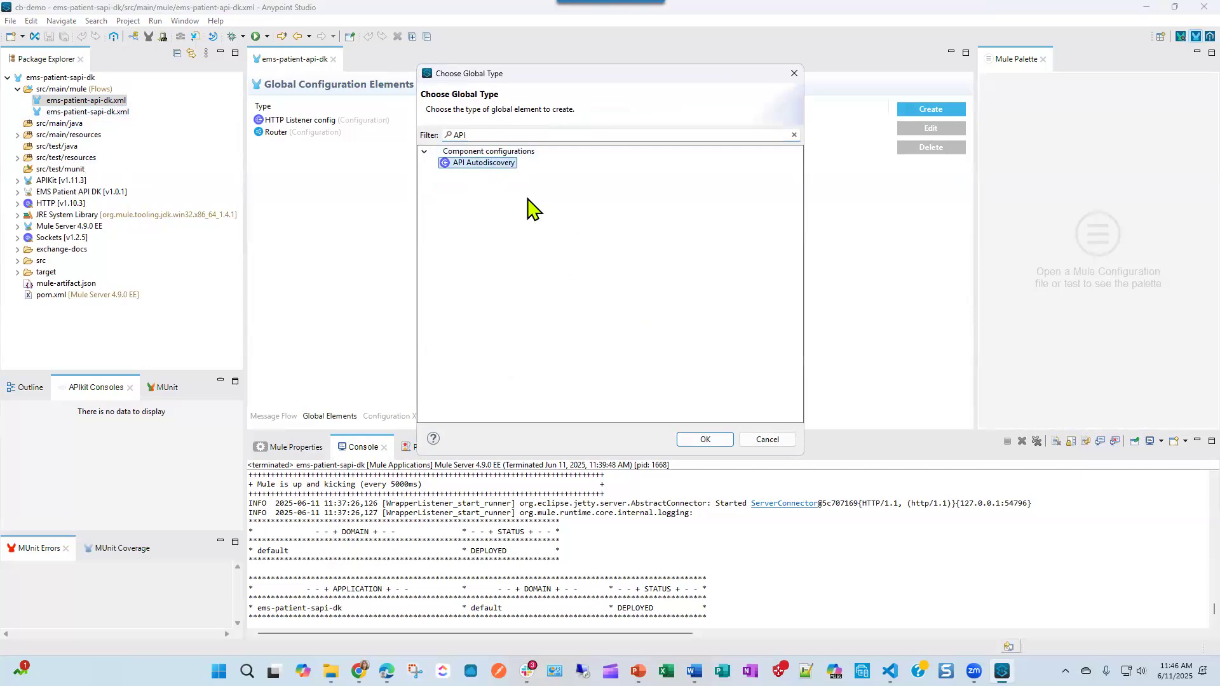
double_click(494, 164)
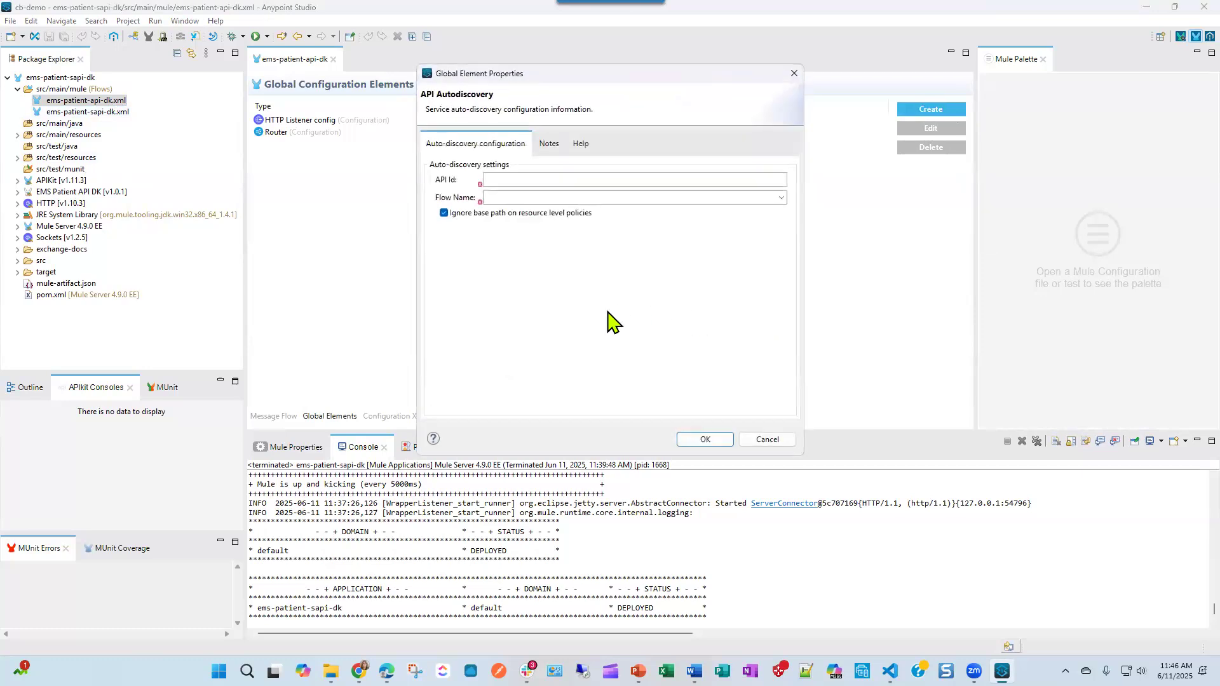
- Set the autodiscovery API Id to the copied instance ID and the flow name to ems-patient-api-dk-main, and save the project
click(512, 179)
key(ctrl+v)
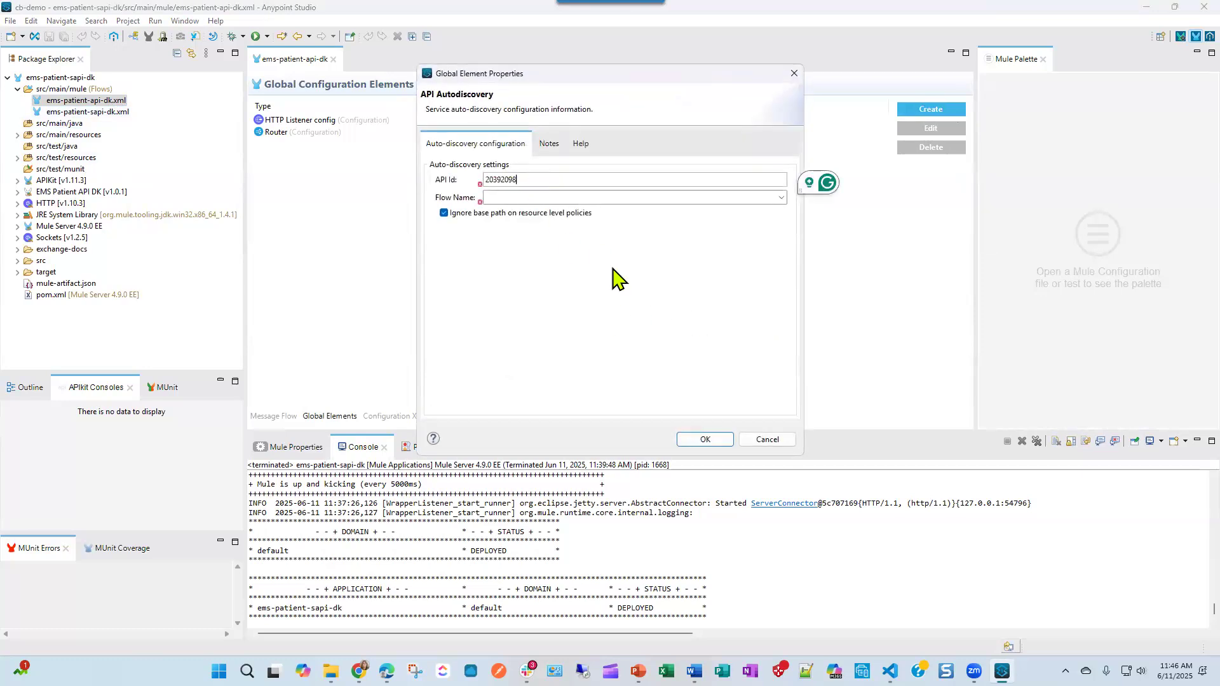
click(781, 197)
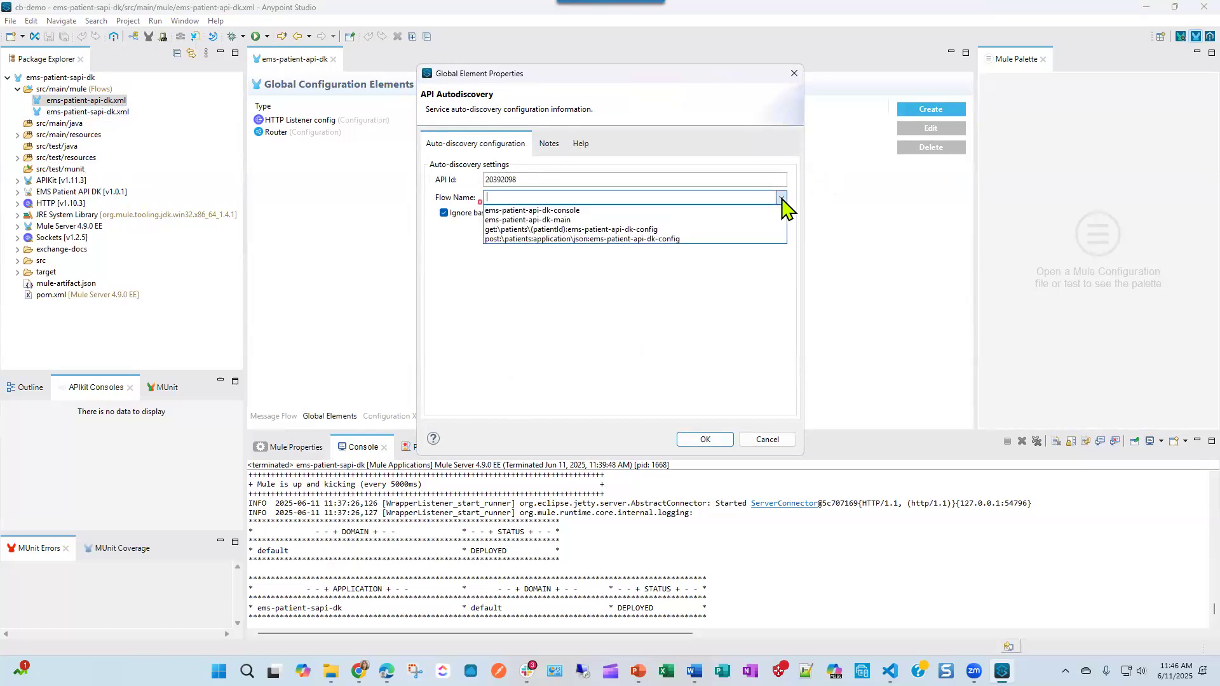
click(583, 220)
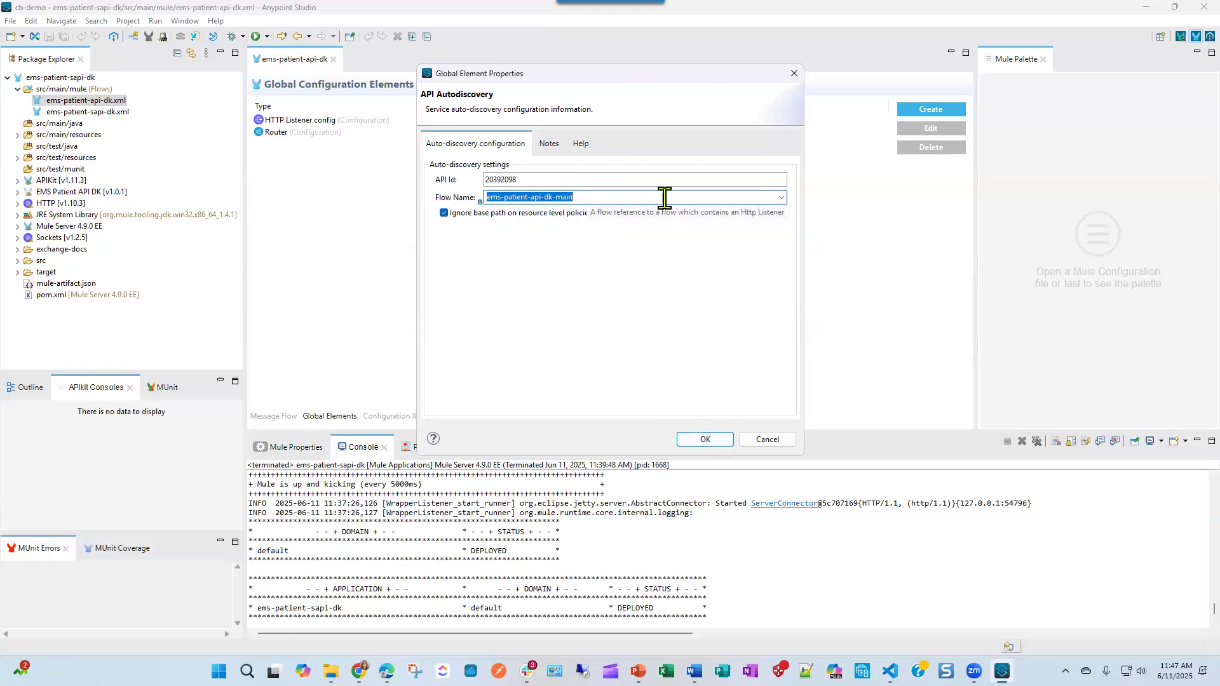
click(707, 441)
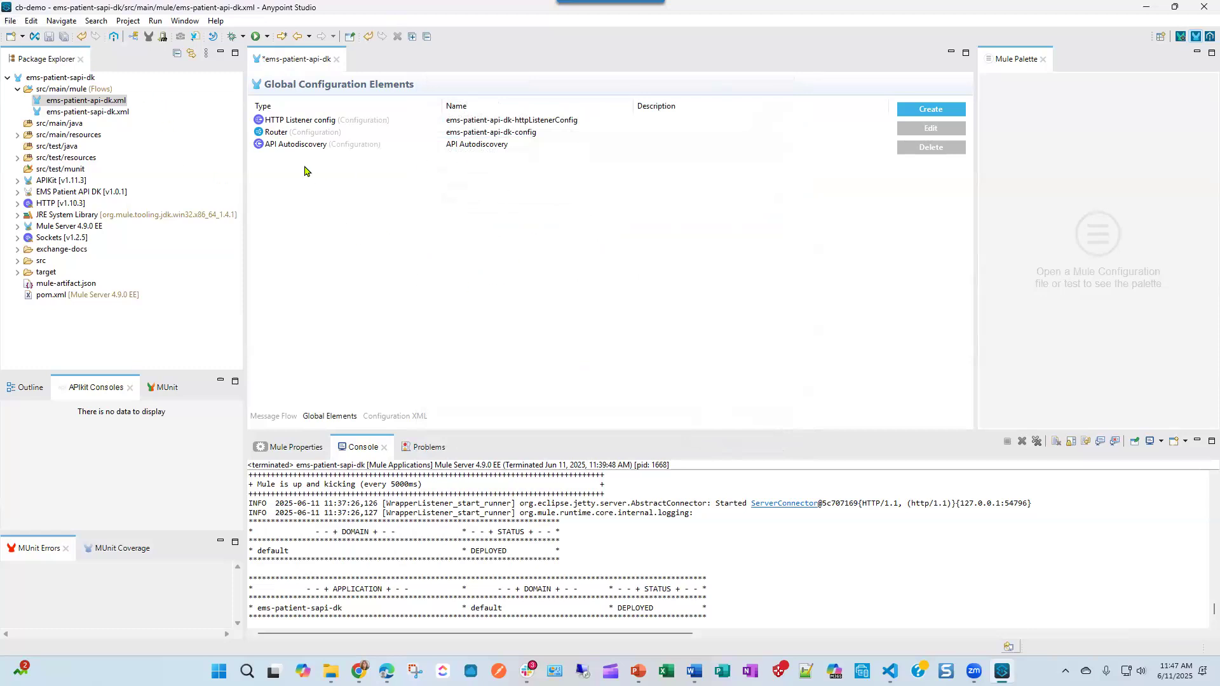
click(70, 36)
- Start deploying the ems-patient-sapi-dk project to CloudHub in the Sandbox environment and widen the deployment window
right_click(64, 78)
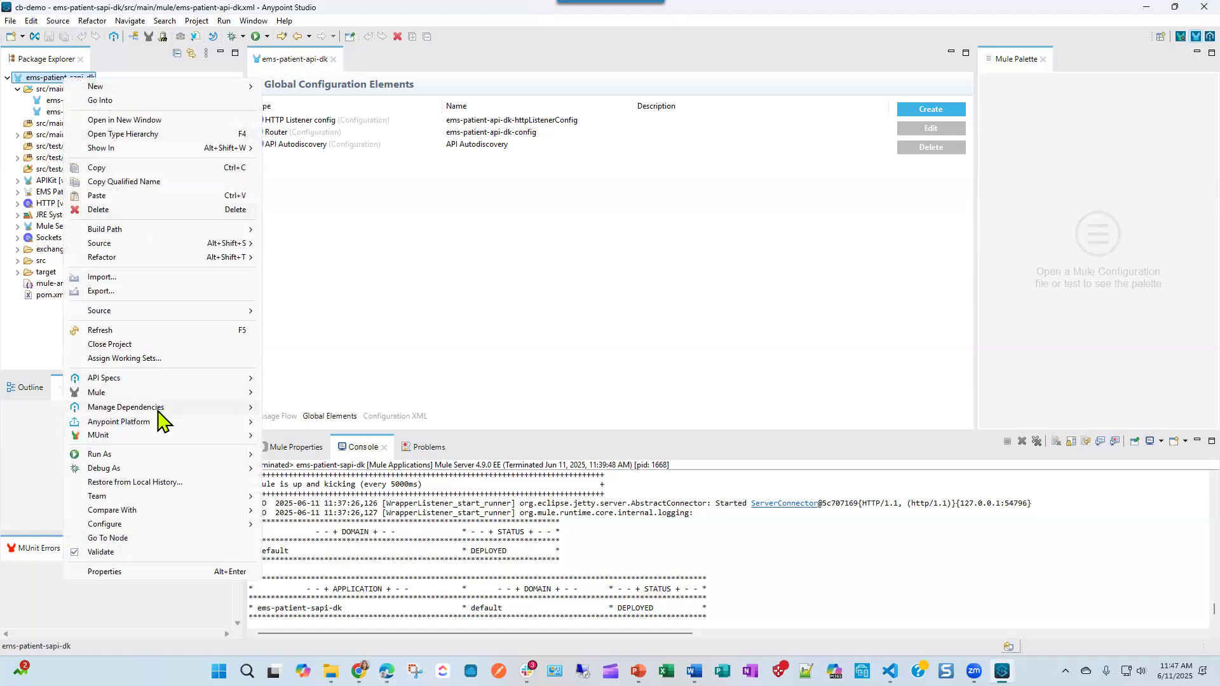
mouse_move(160, 429)
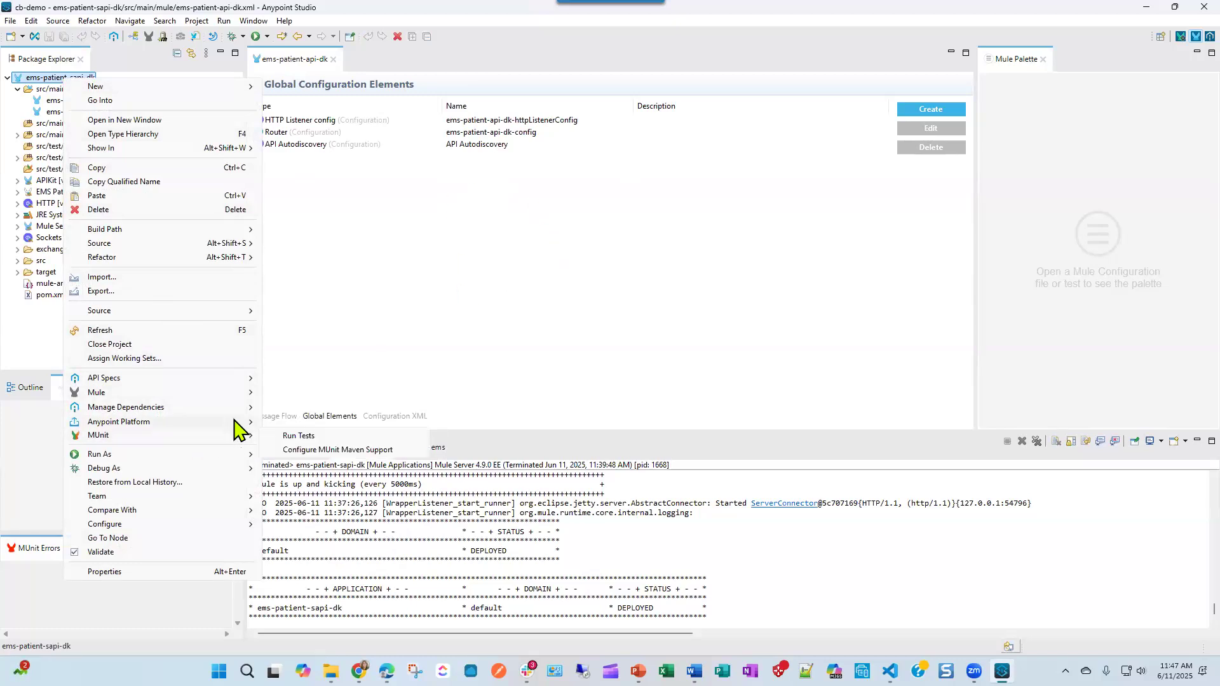
mouse_move(234, 422)
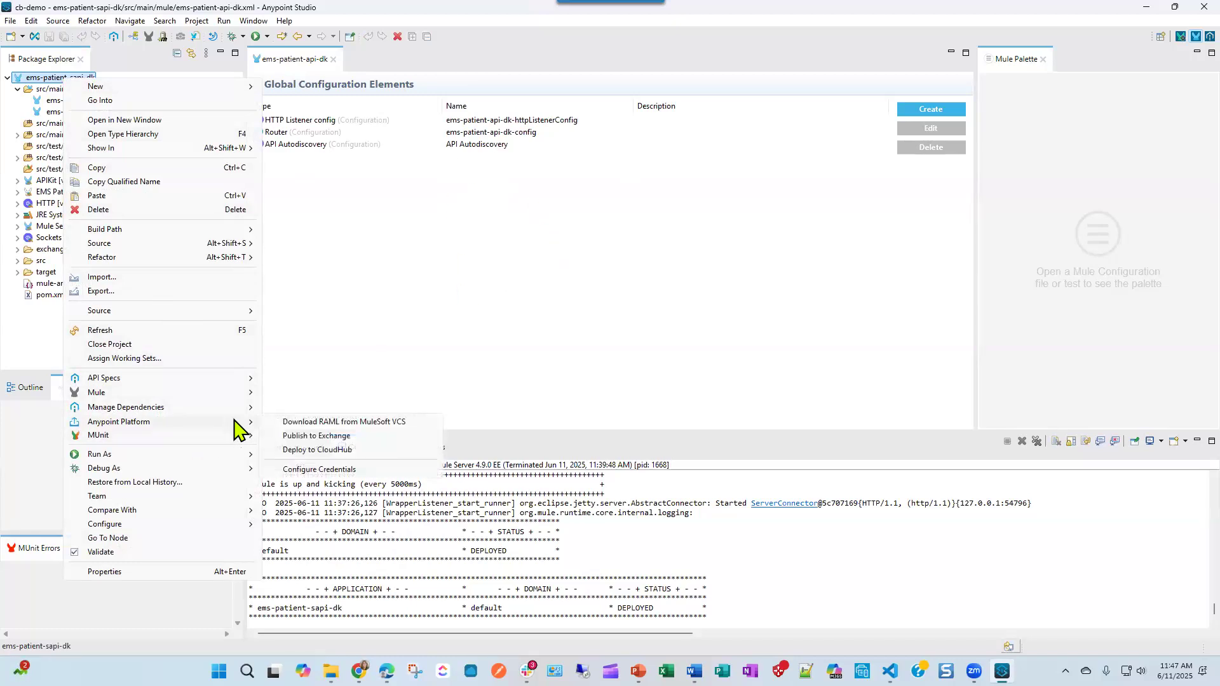
click(324, 450)
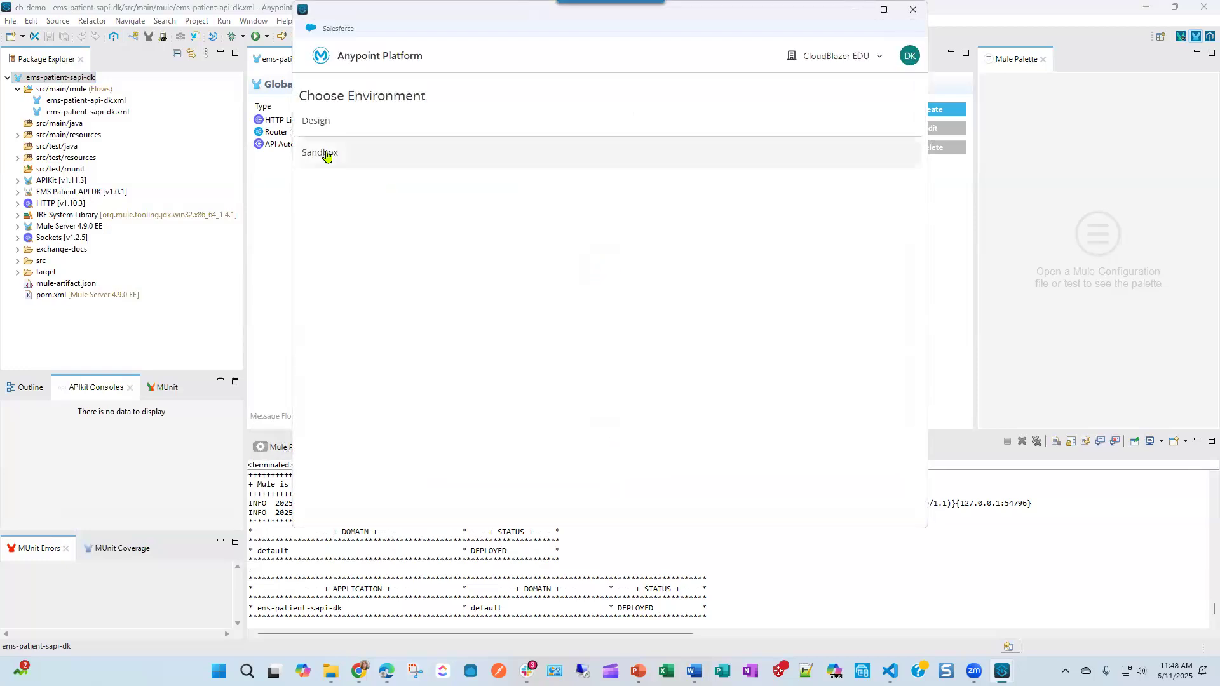
click(326, 156)
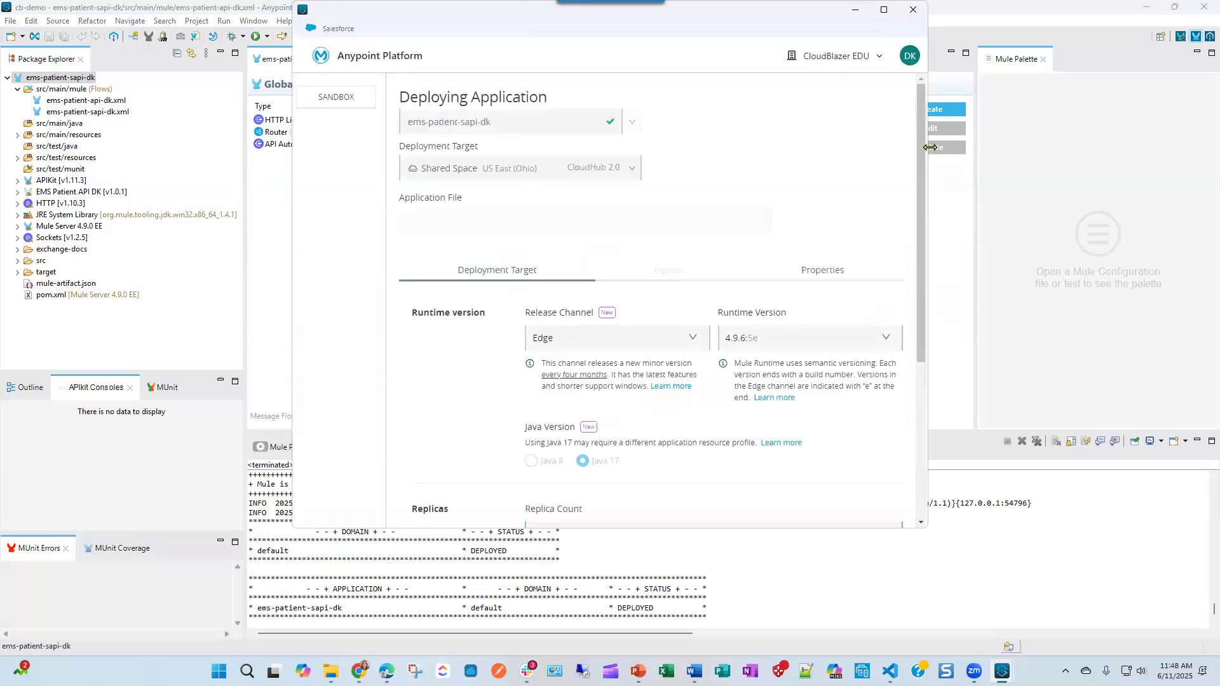
drag(930, 151, 1158, 151)
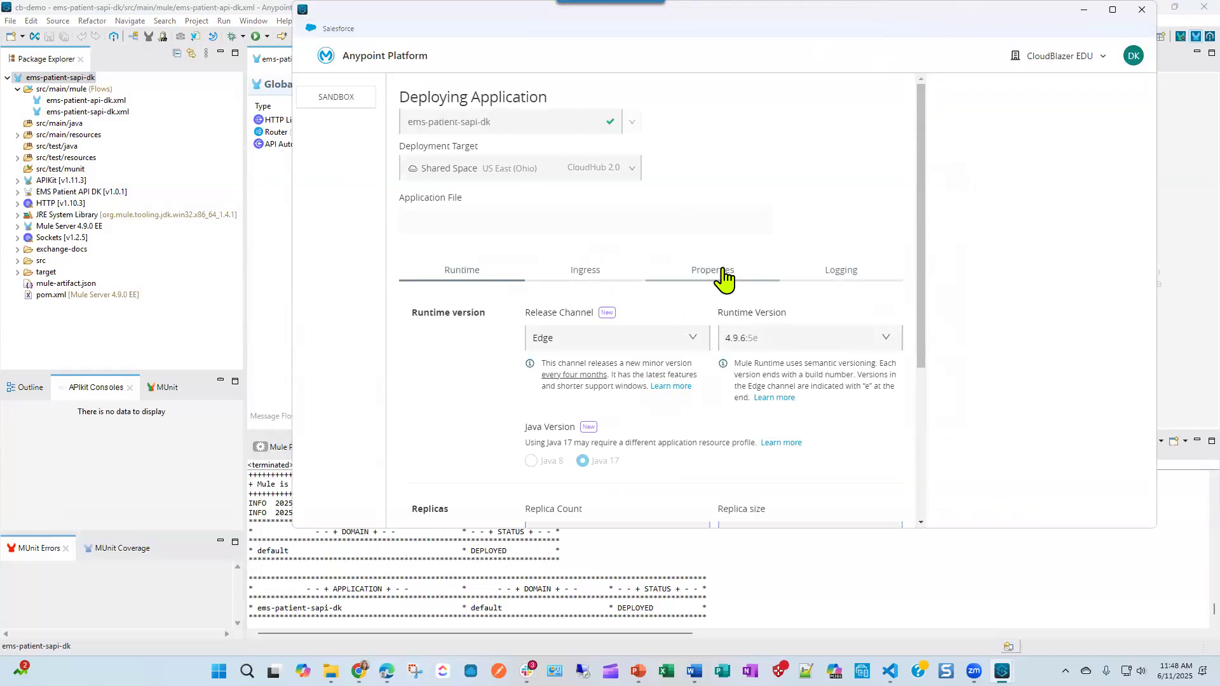
- Add the placeholder lines anypoint.platform.client_id=<your_client_id> and anypoint.platform.client_secret=<your_client_secret> to the deployment properties in text view, without a blank first line
click(723, 272)
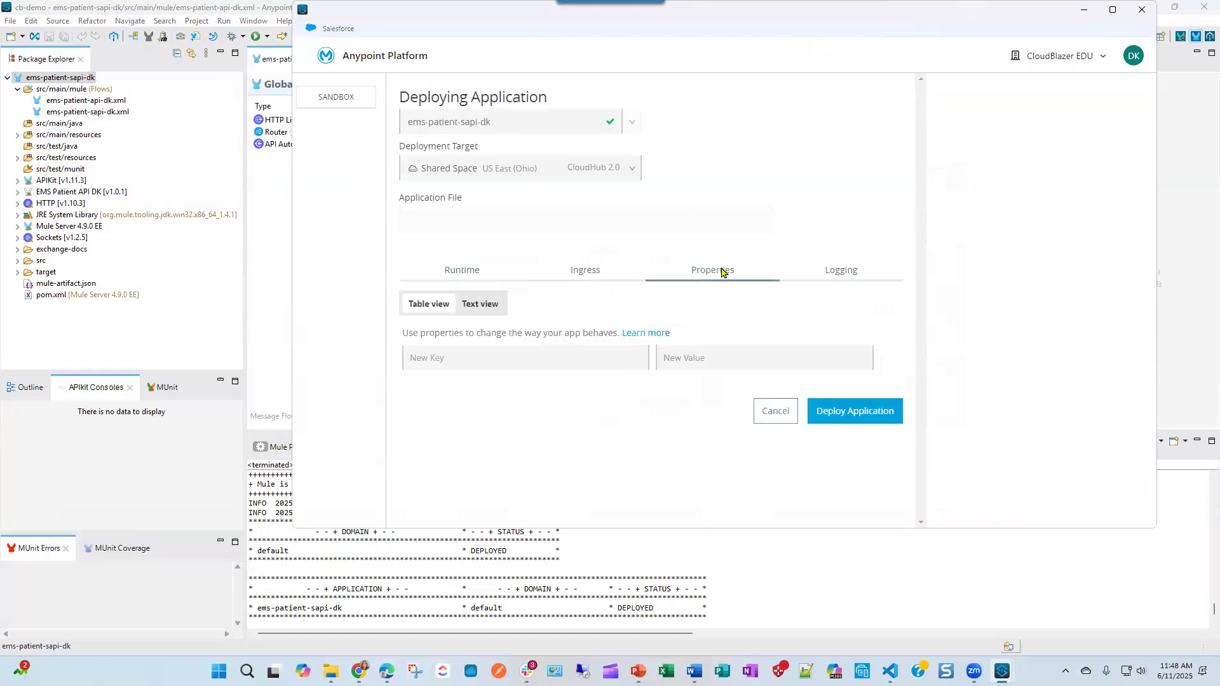
click(477, 307)
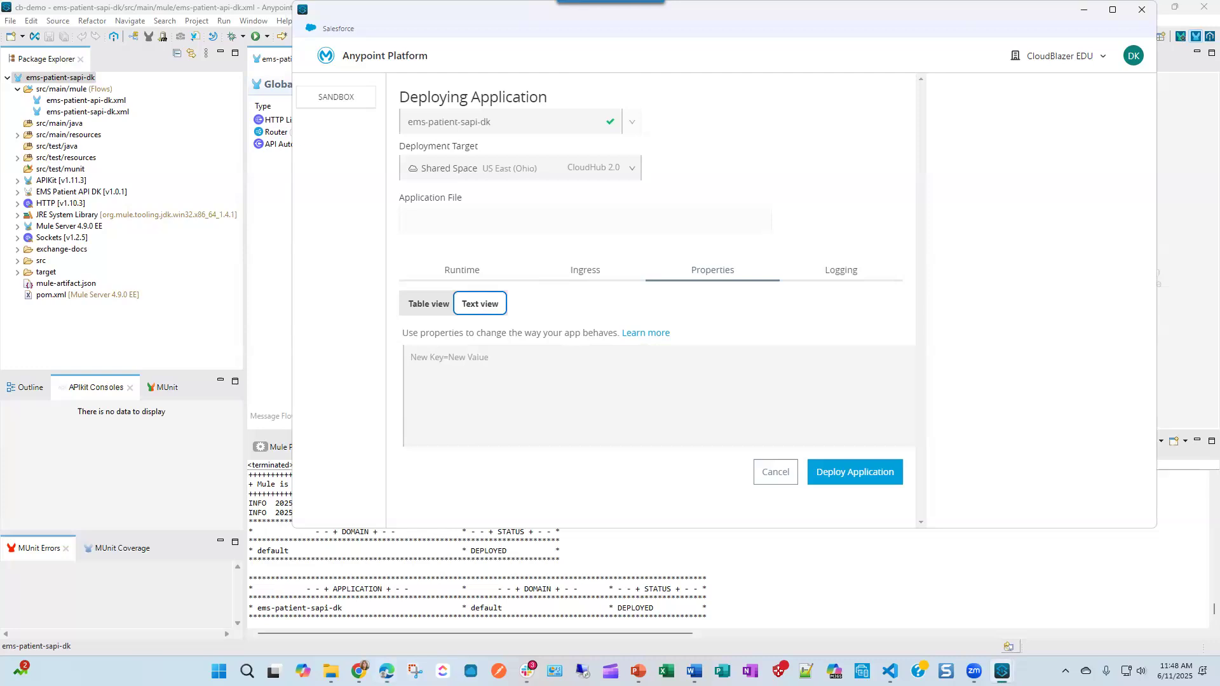
click(330, 671)
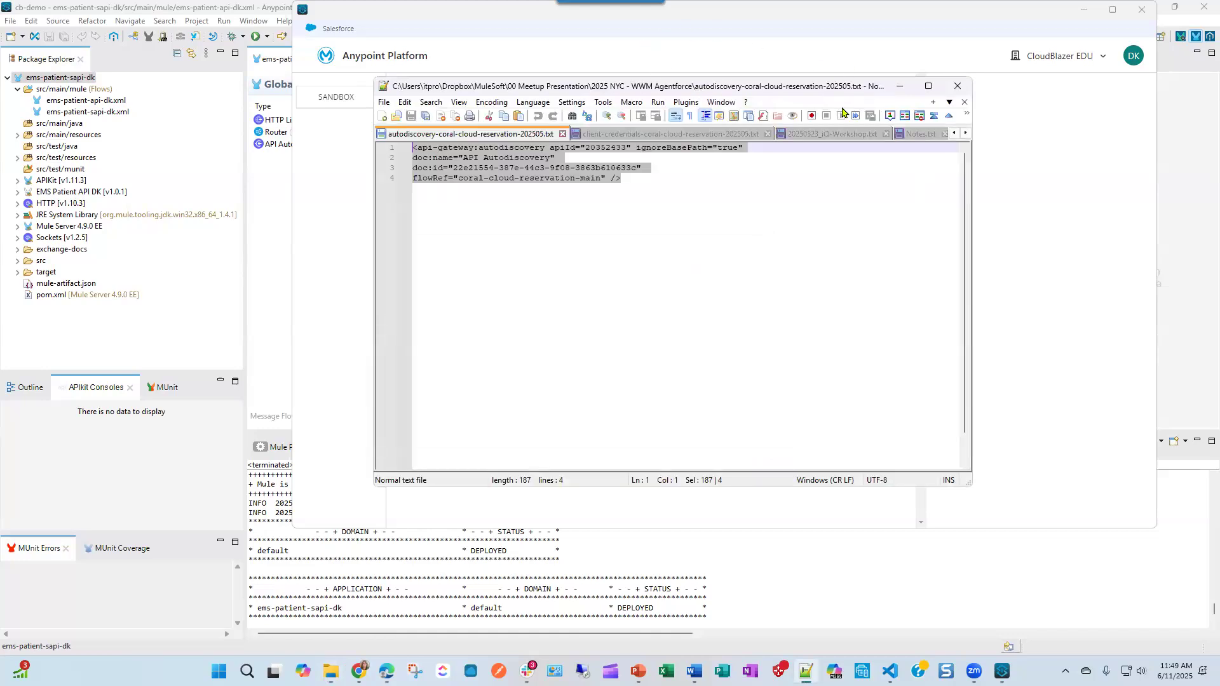
click(958, 86)
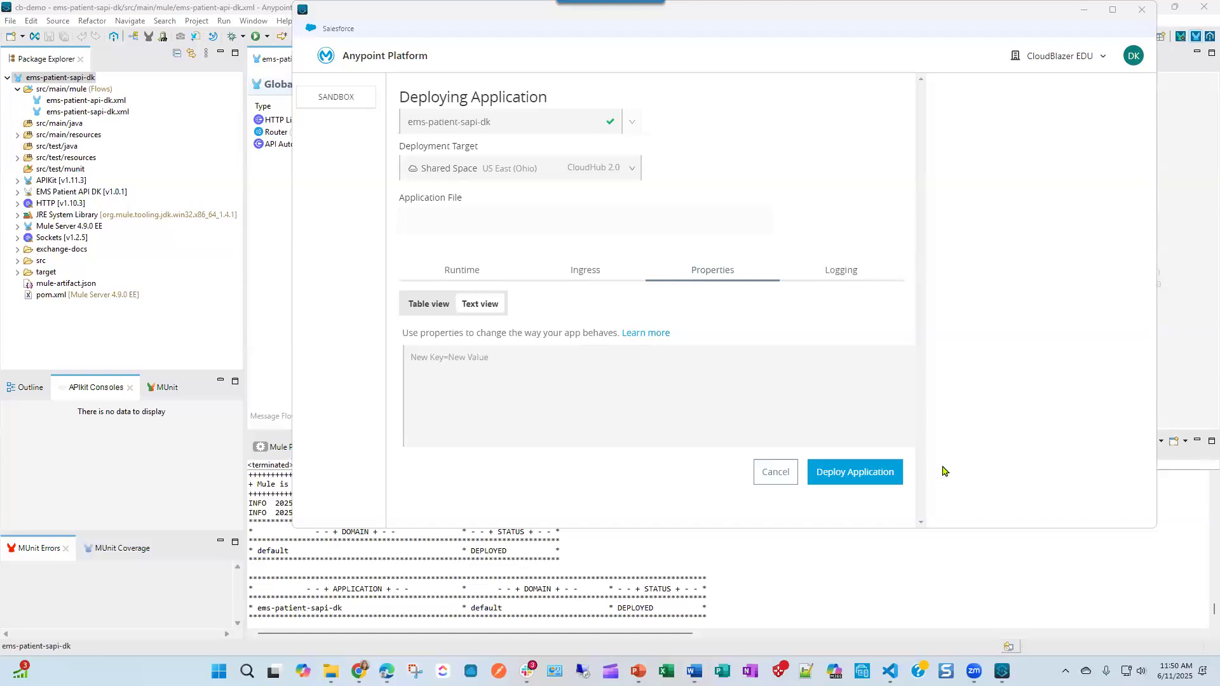
click(537, 357)
key(ctrl+v)
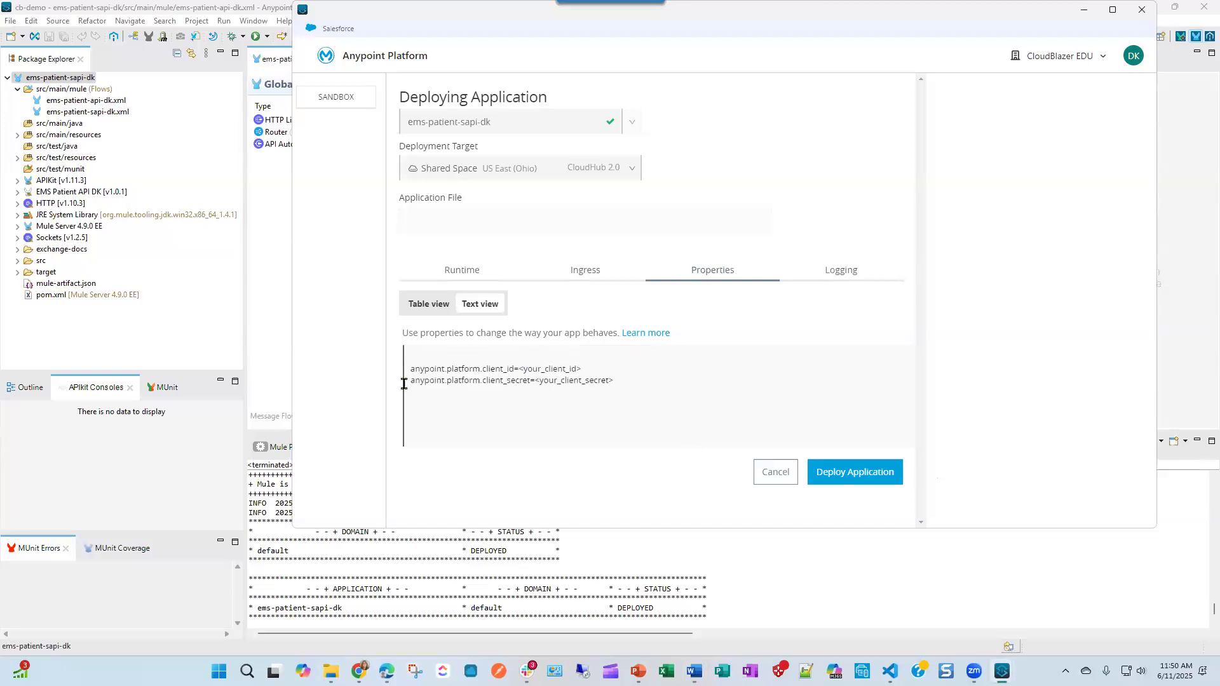
click(420, 353)
key(Delete)
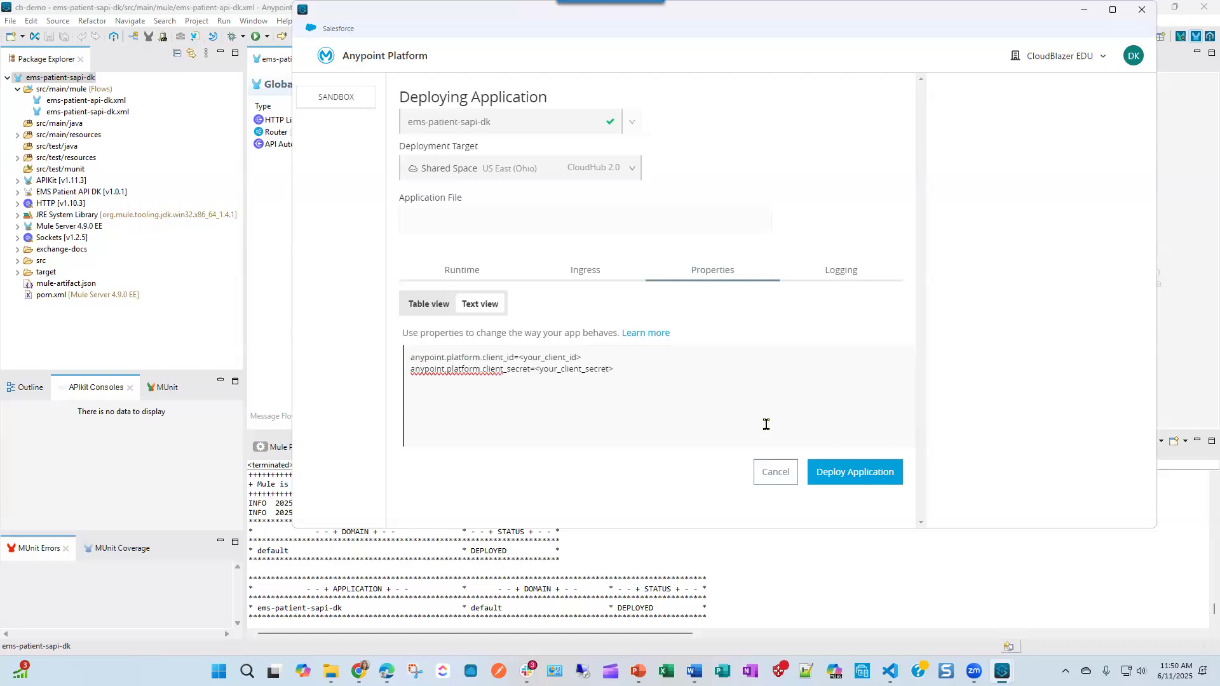
click(687, 368)
- In API Manager in the browser, open the Sandbox environment information and copy the business group's client ID
mouse_move(387, 672)
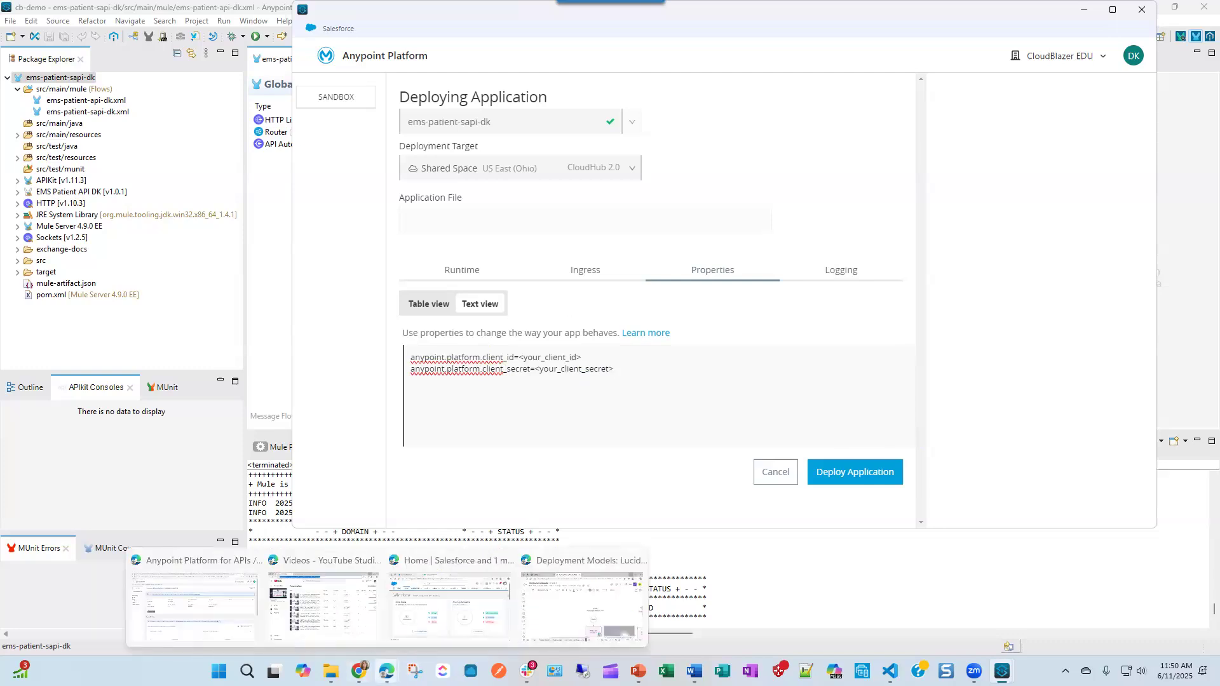
click(232, 575)
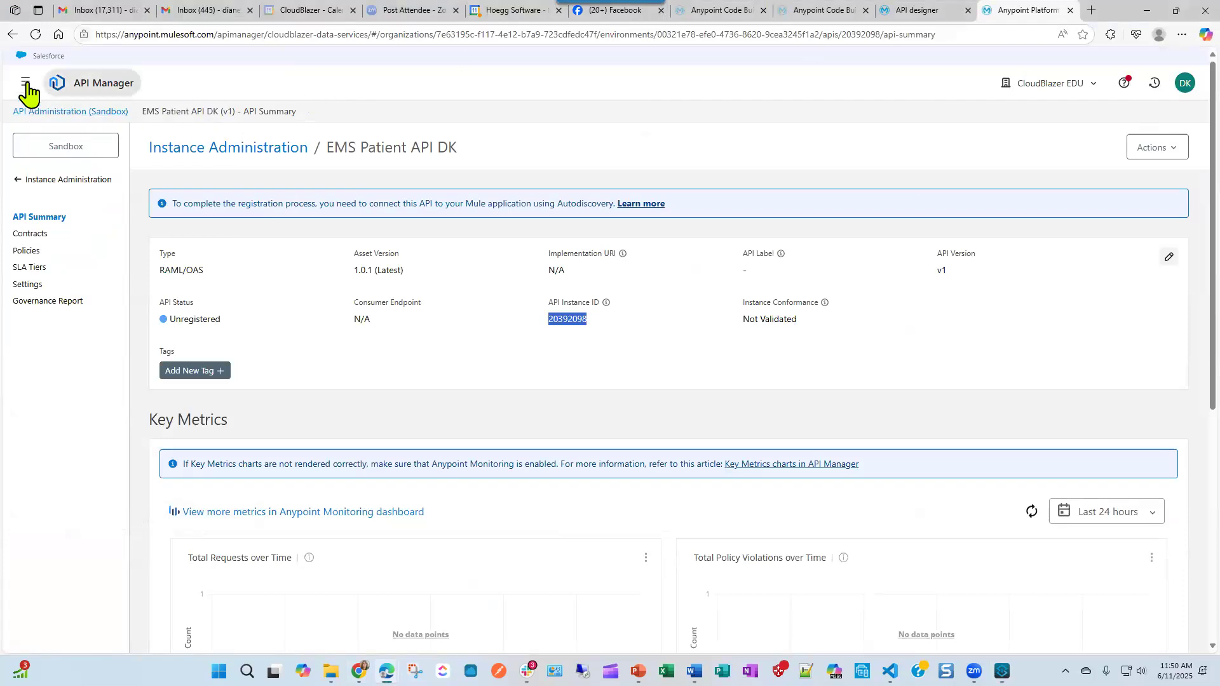
click(95, 86)
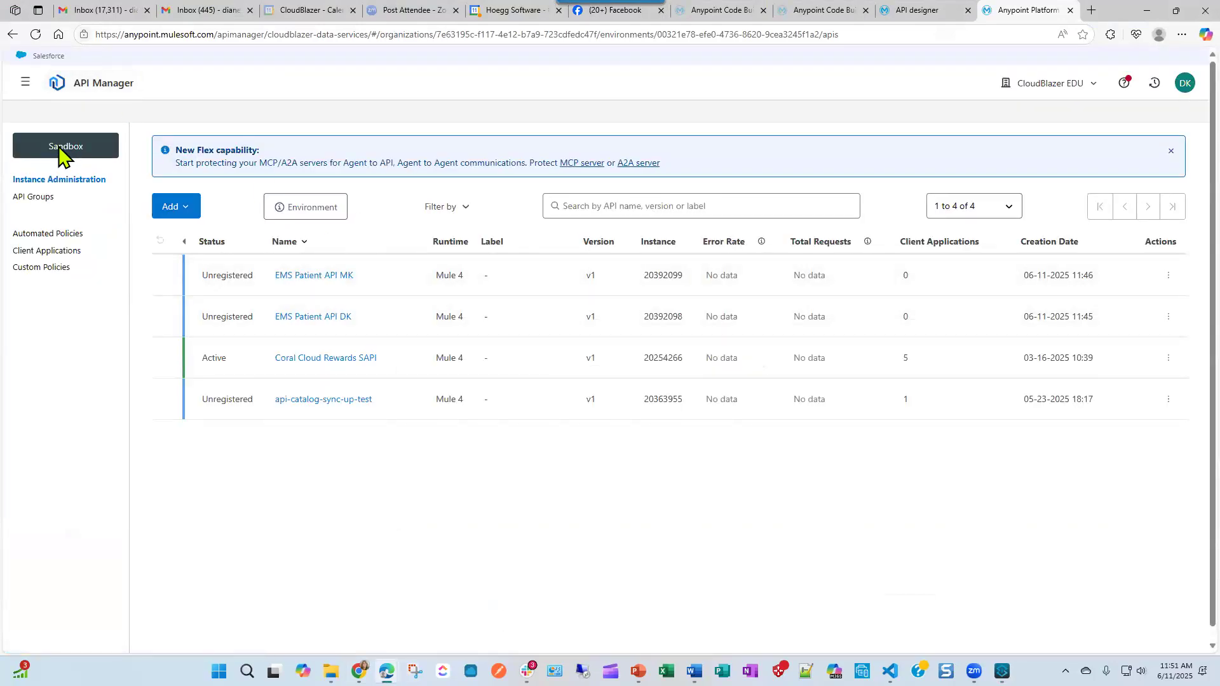
click(307, 211)
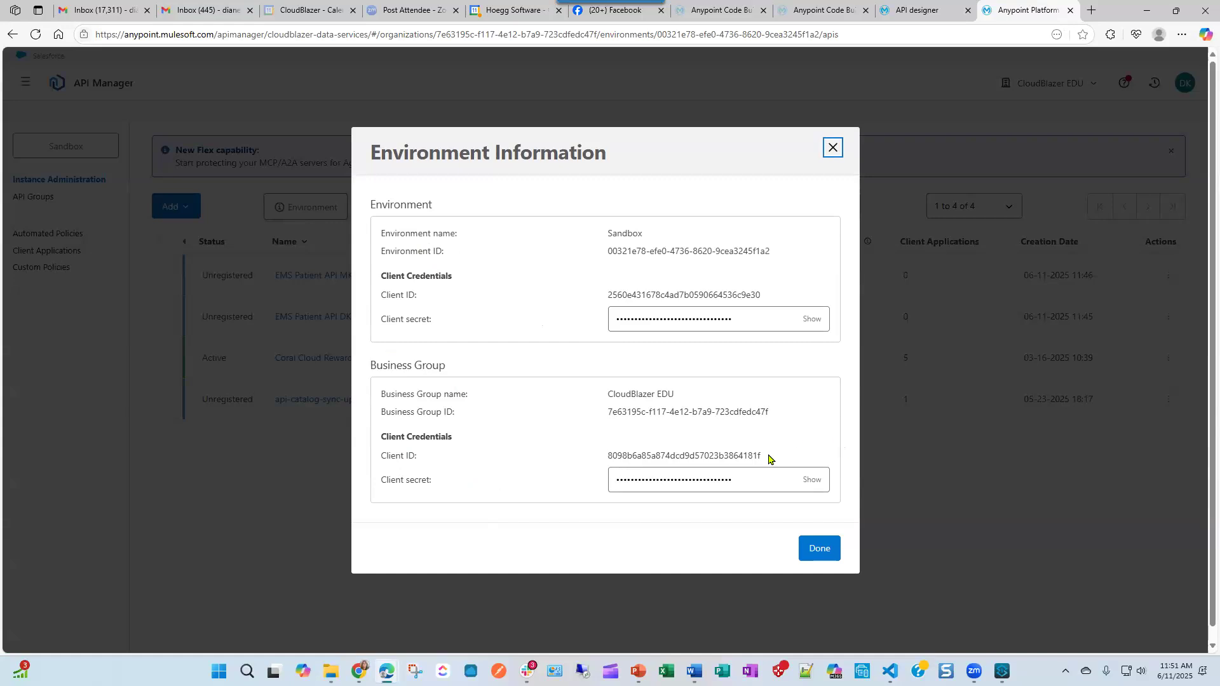
drag(765, 459, 635, 458)
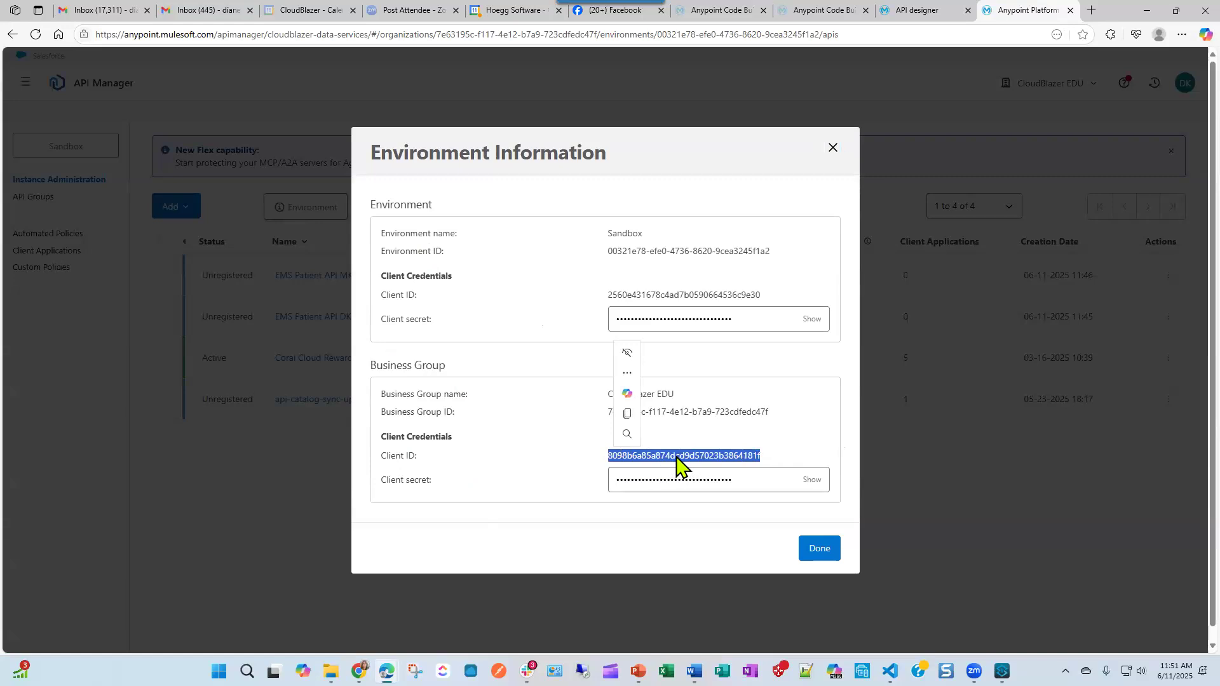
right_click(678, 458)
click(724, 254)
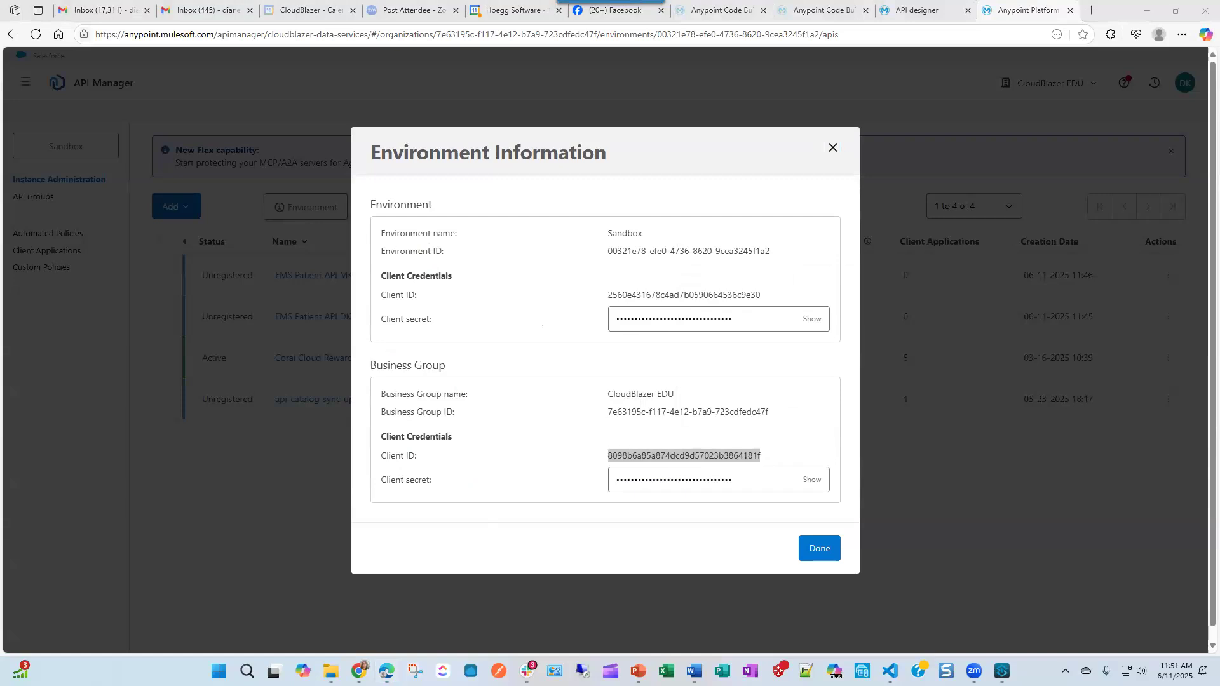
- Reveal and copy the business group's client secret, and close the environment information
click(811, 484)
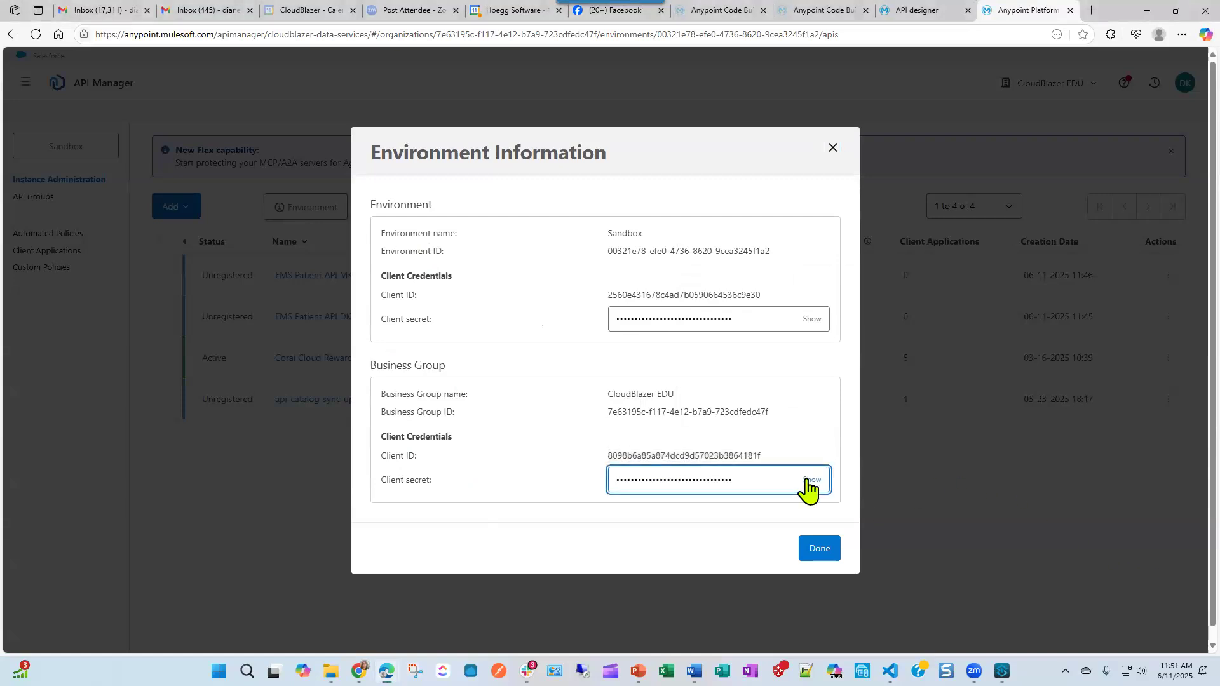
drag(781, 482, 592, 485)
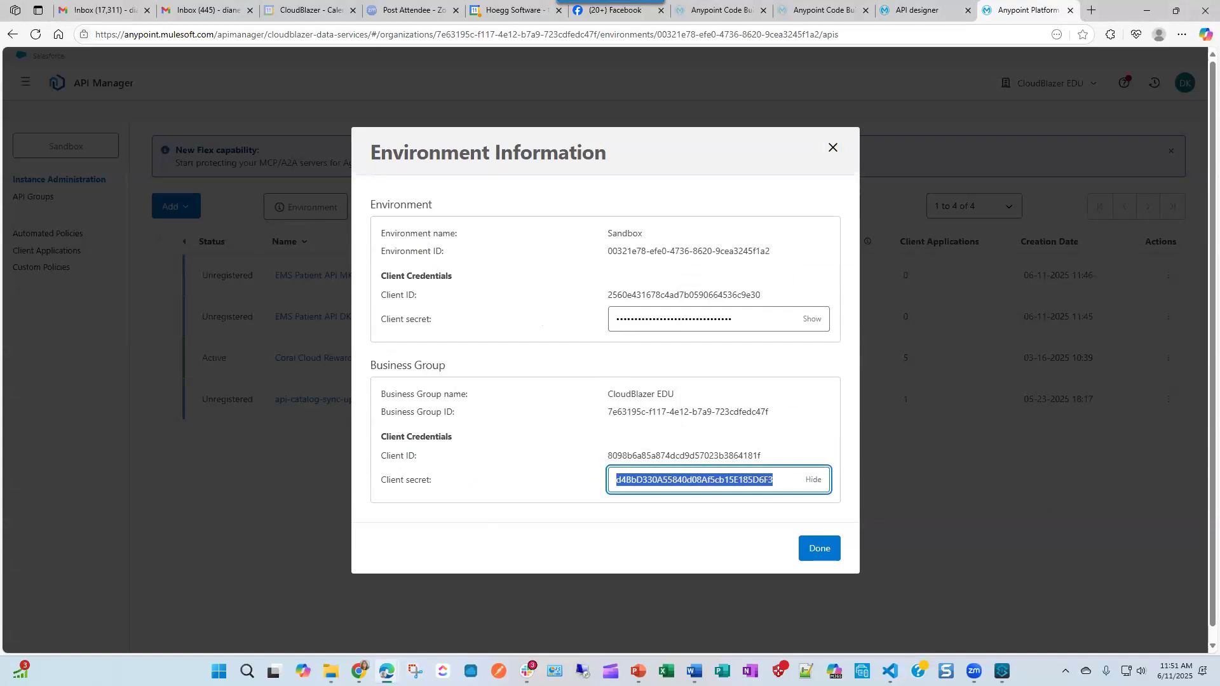
key(alt+Tab)
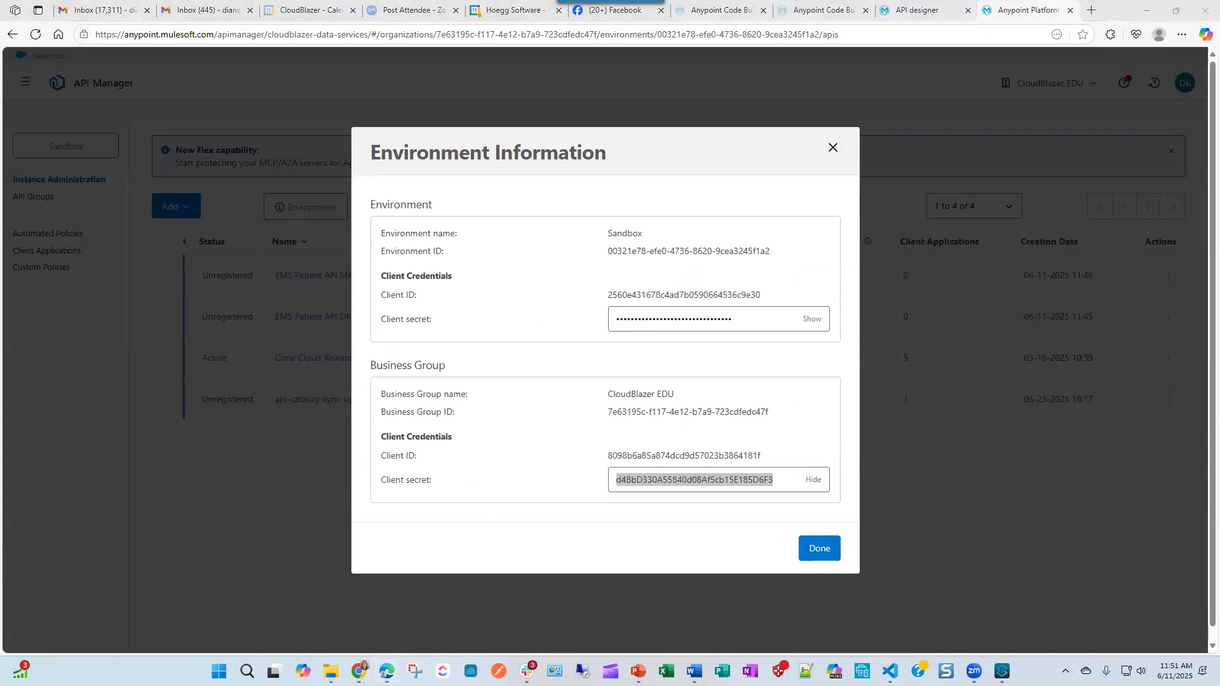
click(833, 151)
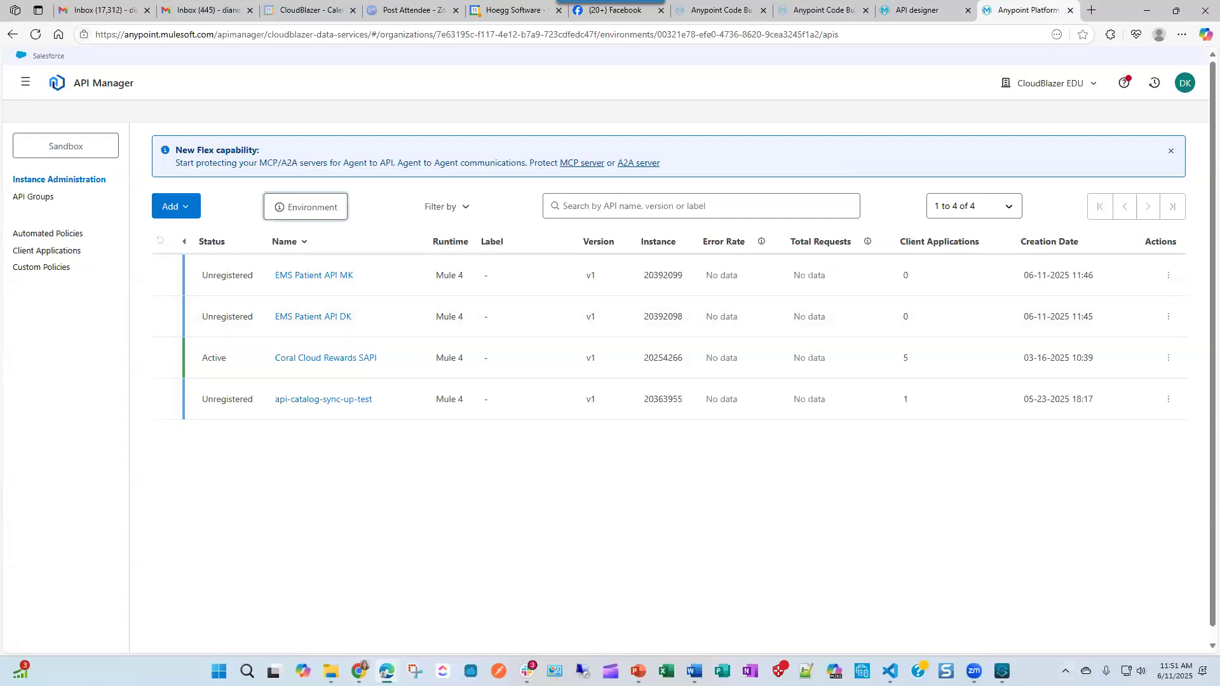
- Back in the Studio deployment window, replace the client_secret and client_id placeholders with the copied business group client secret and client ID
mouse_move(1003, 672)
click(1062, 620)
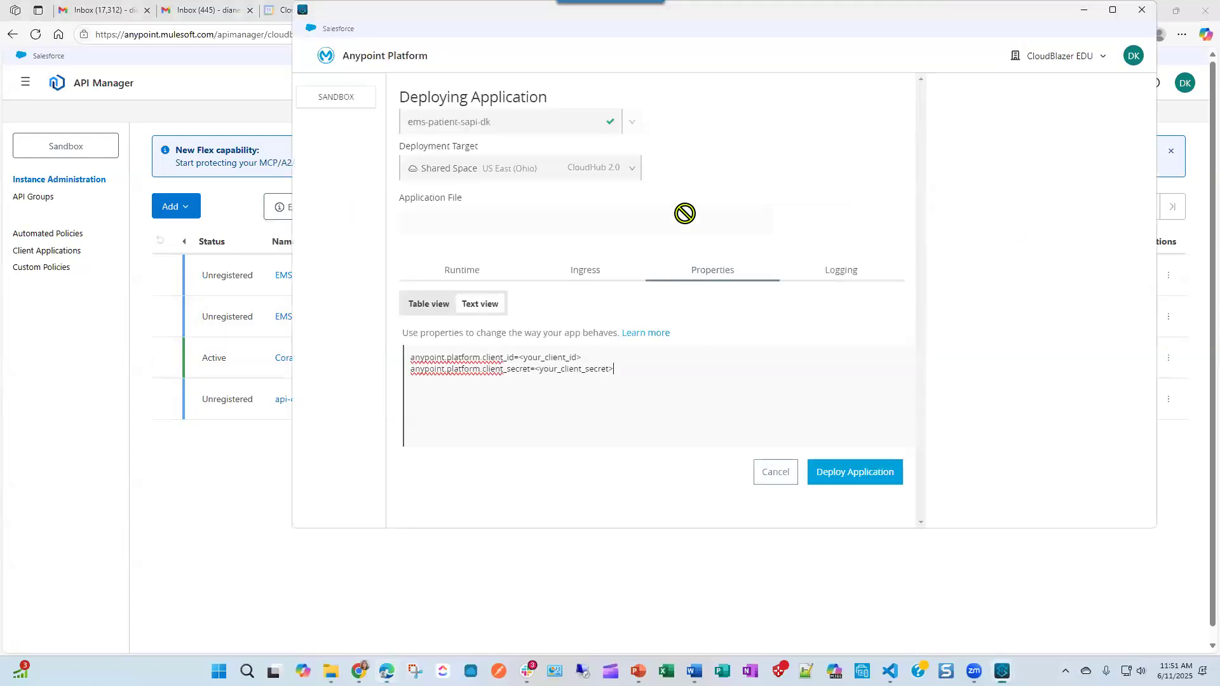
drag(547, 354, 622, 368)
key(ctrl+v)
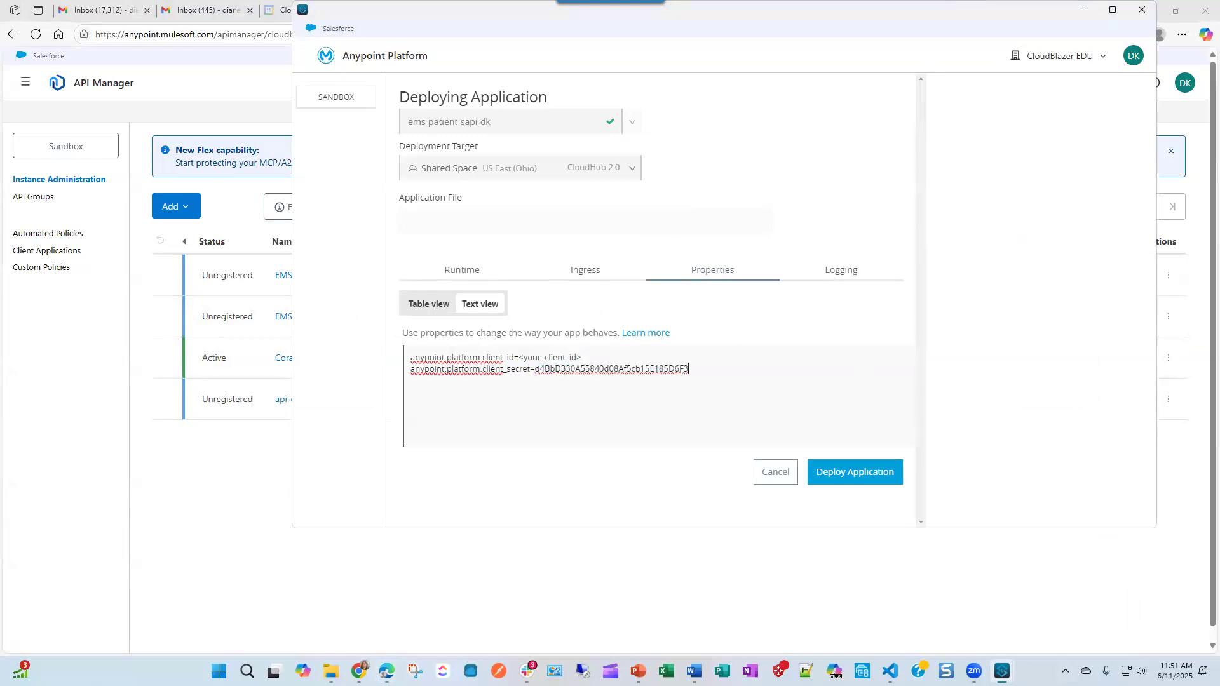
key(alt+Tab)
click(520, 357)
drag(520, 357, 607, 356)
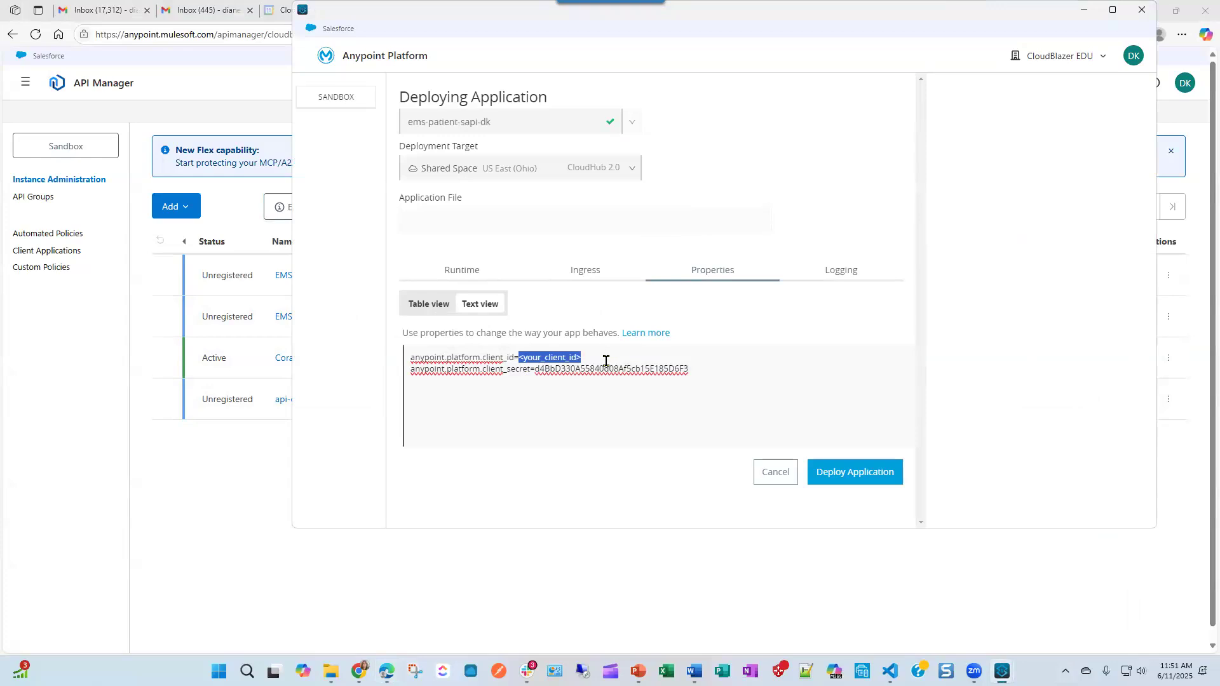
key(ctrl+v)
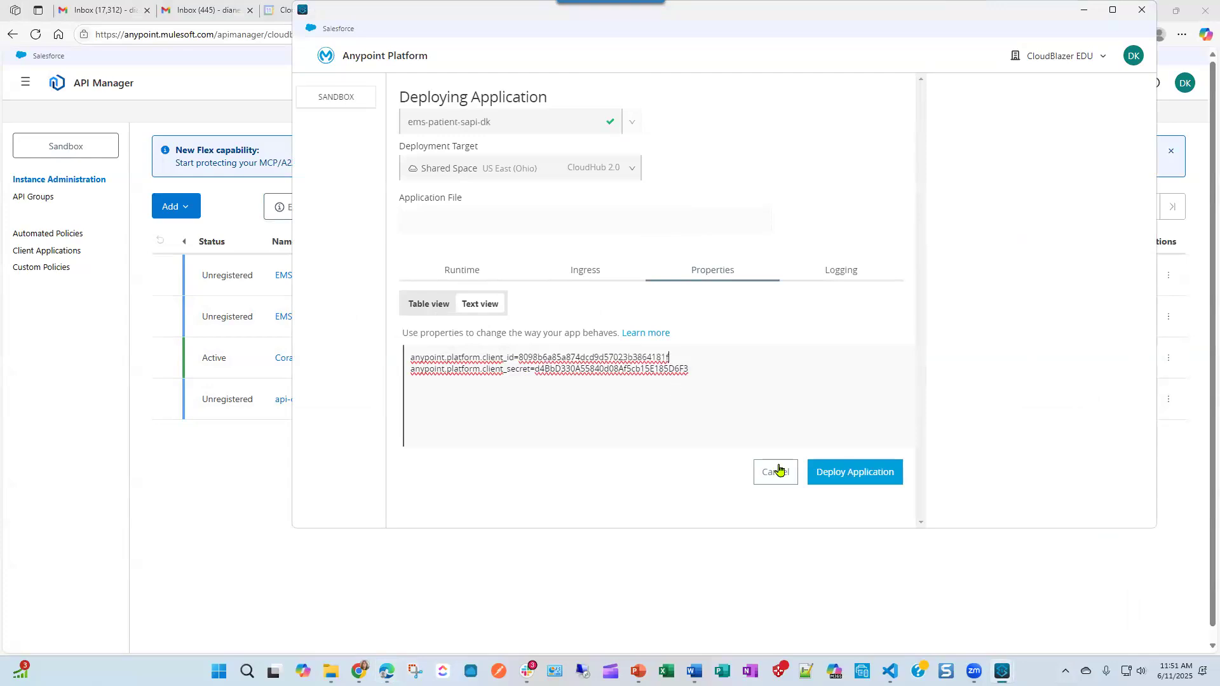
- Show the properties as a table, protect the client_id and client_secret values, and check the options for a protected value
click(432, 305)
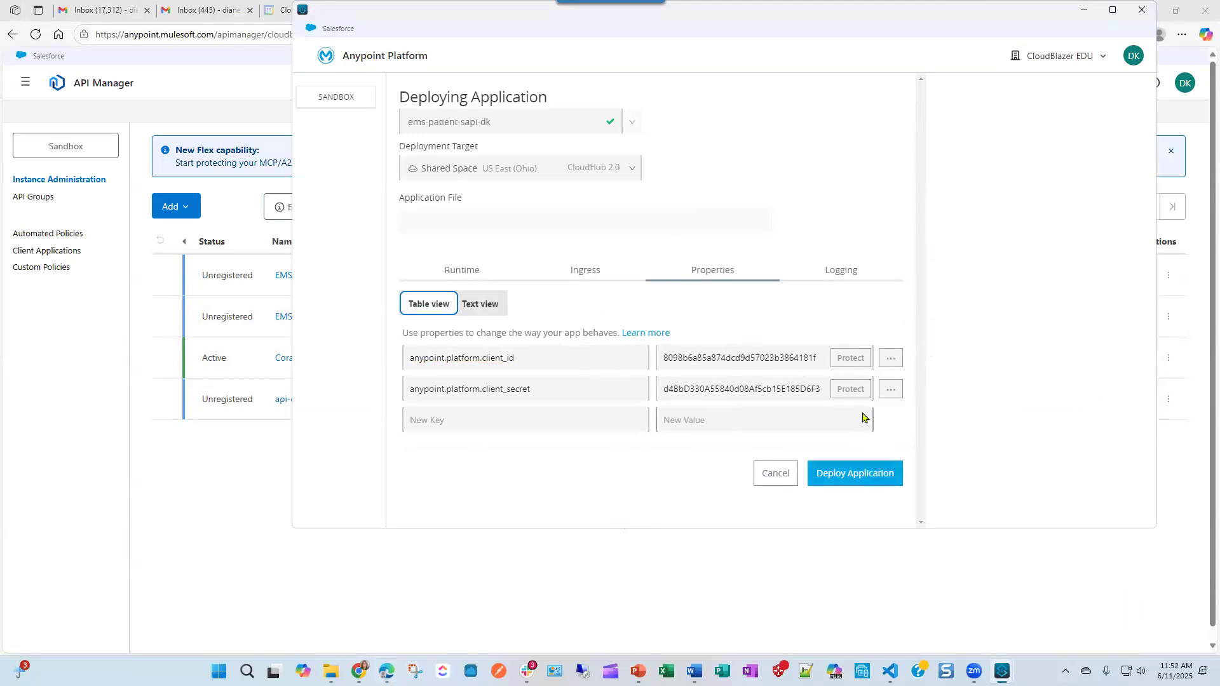
click(850, 359)
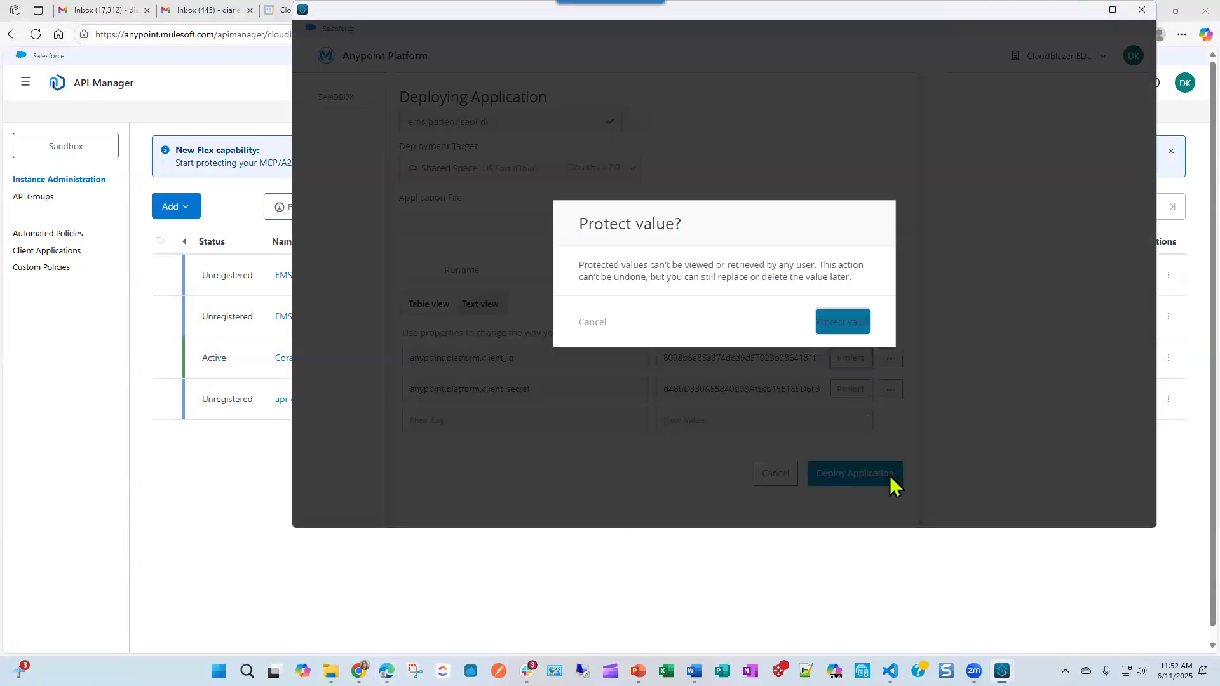
click(843, 322)
click(851, 389)
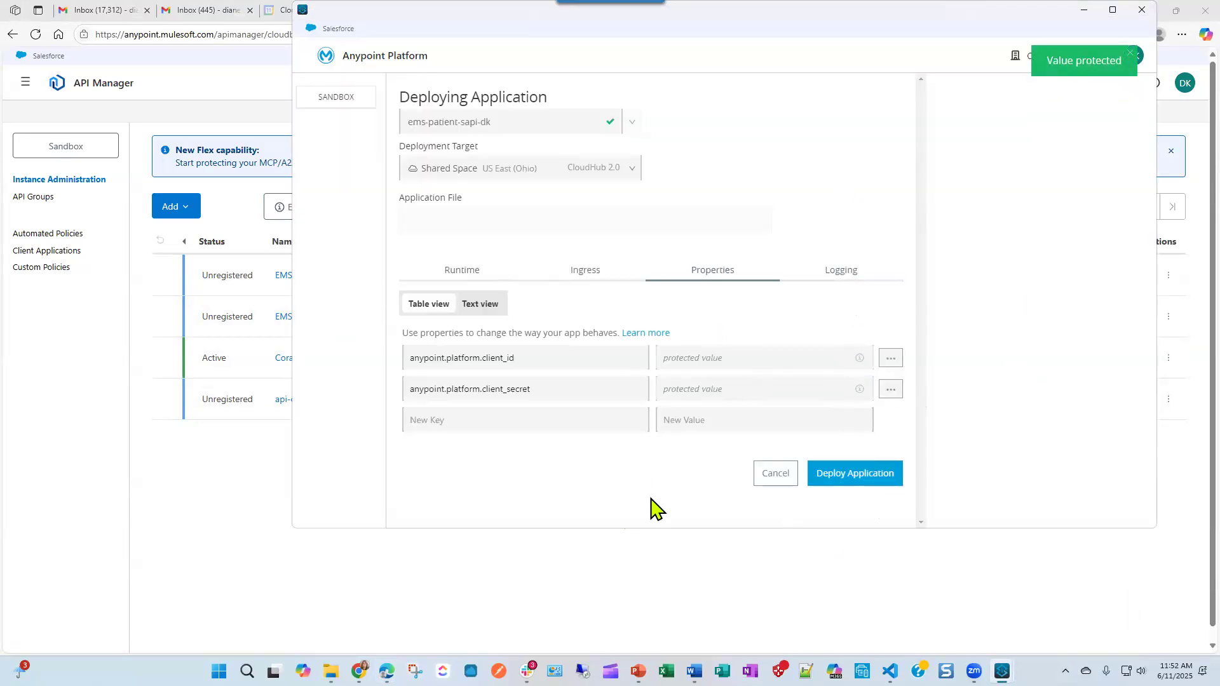
click(890, 360)
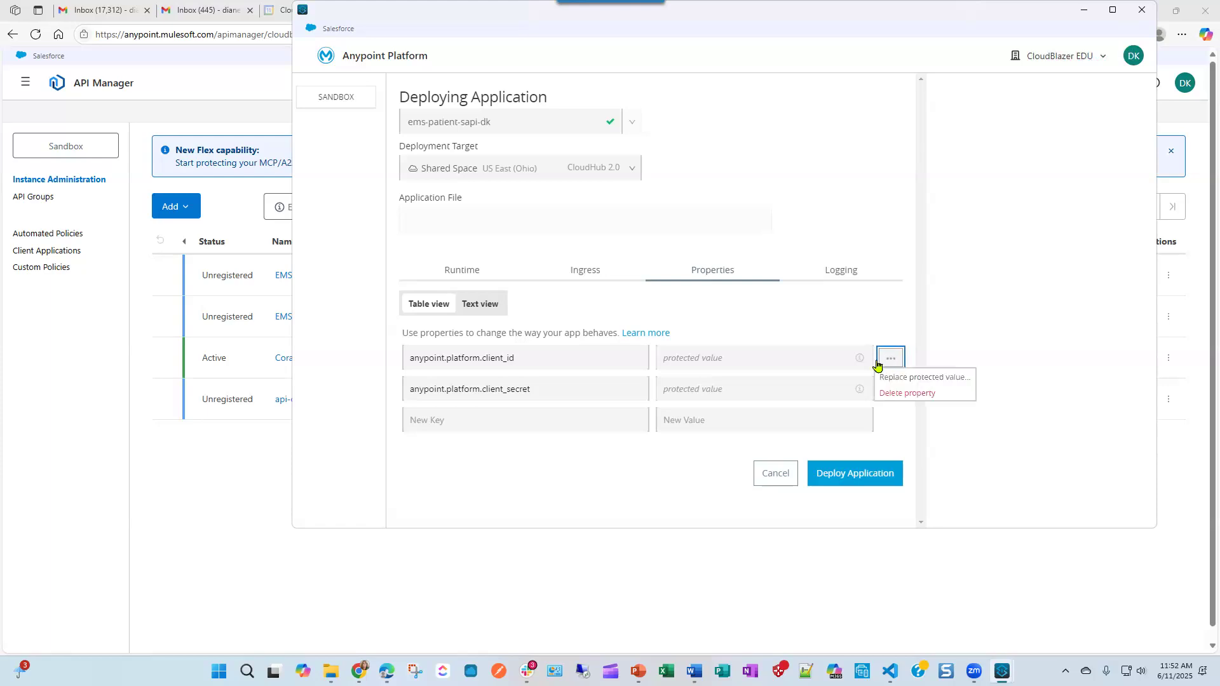
click(1034, 367)
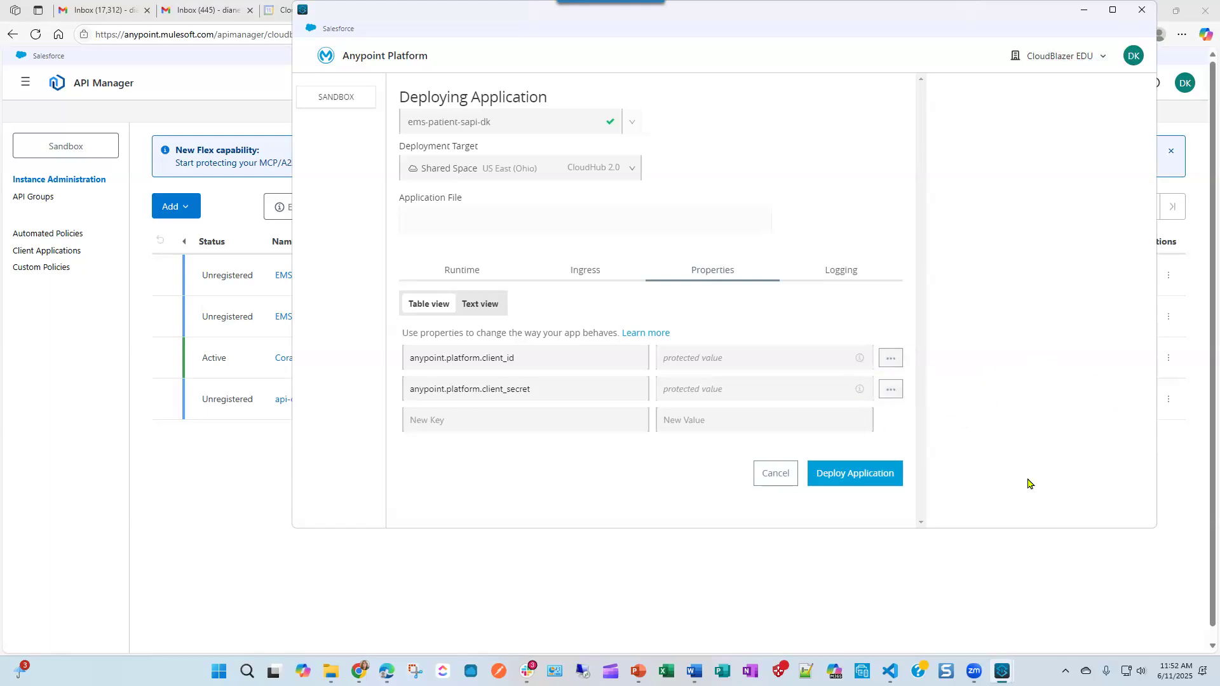
- Deploy the ems-patient-sapi-dk application and check the Maven build result in an enlarged Studio console
click(852, 478)
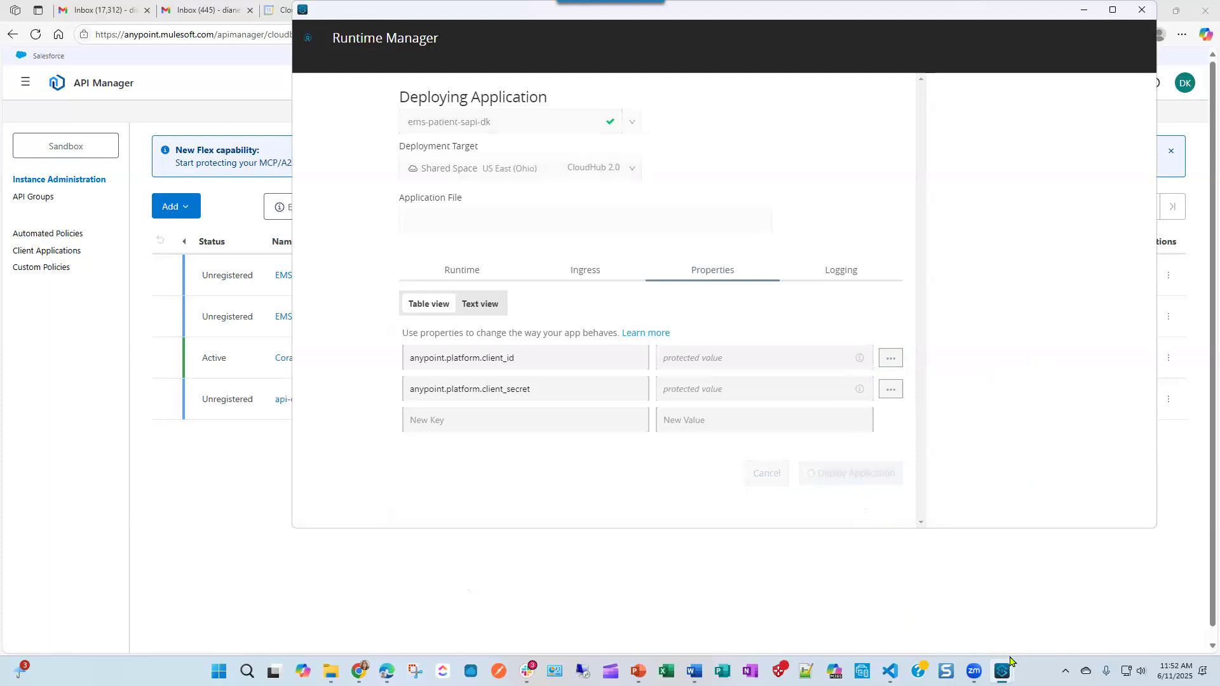
mouse_move(1003, 672)
click(934, 604)
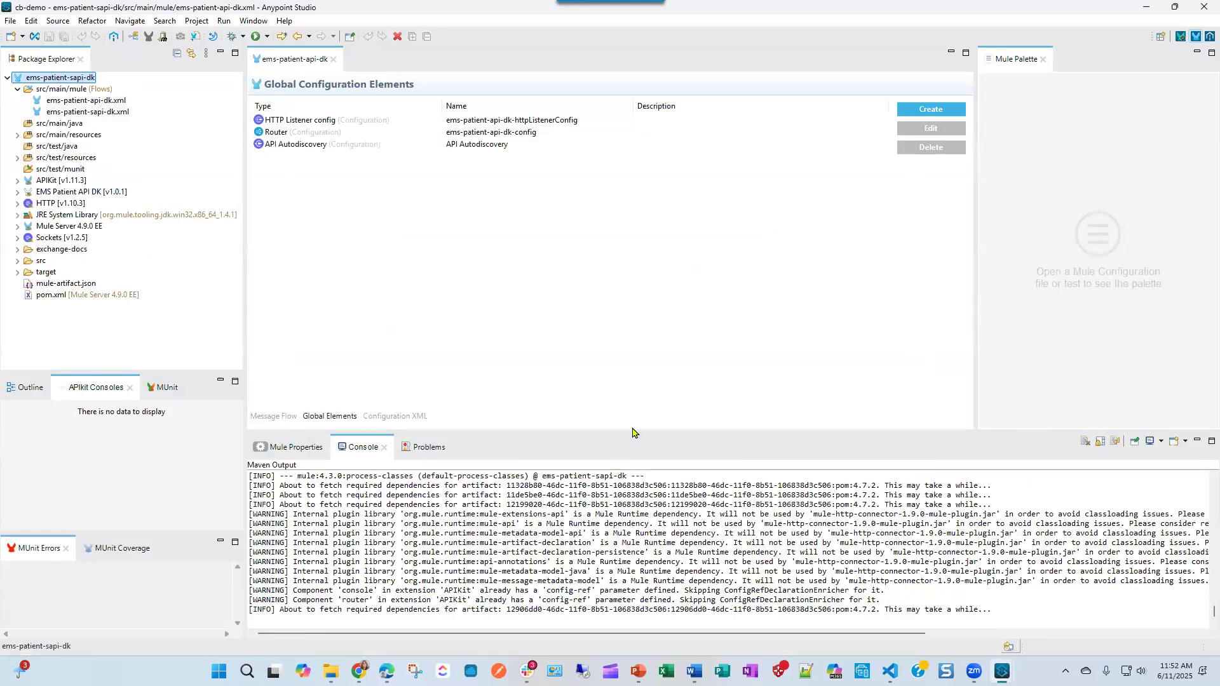
drag(630, 344, 627, 252)
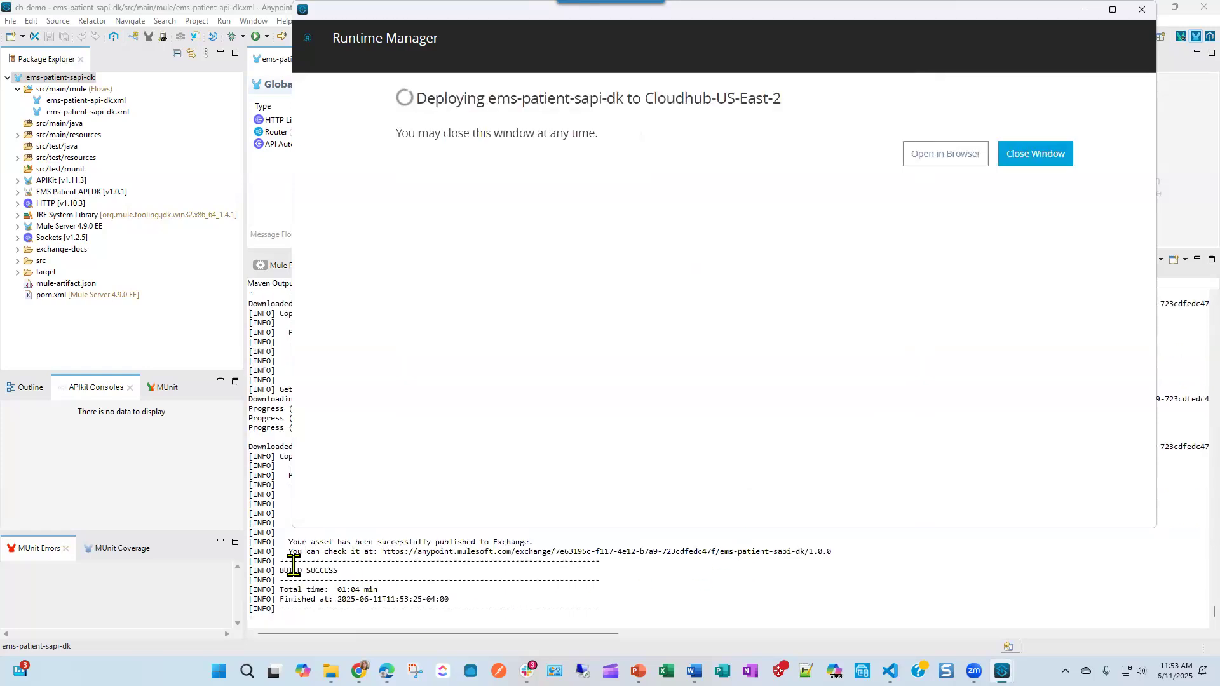
drag(355, 570, 249, 565)
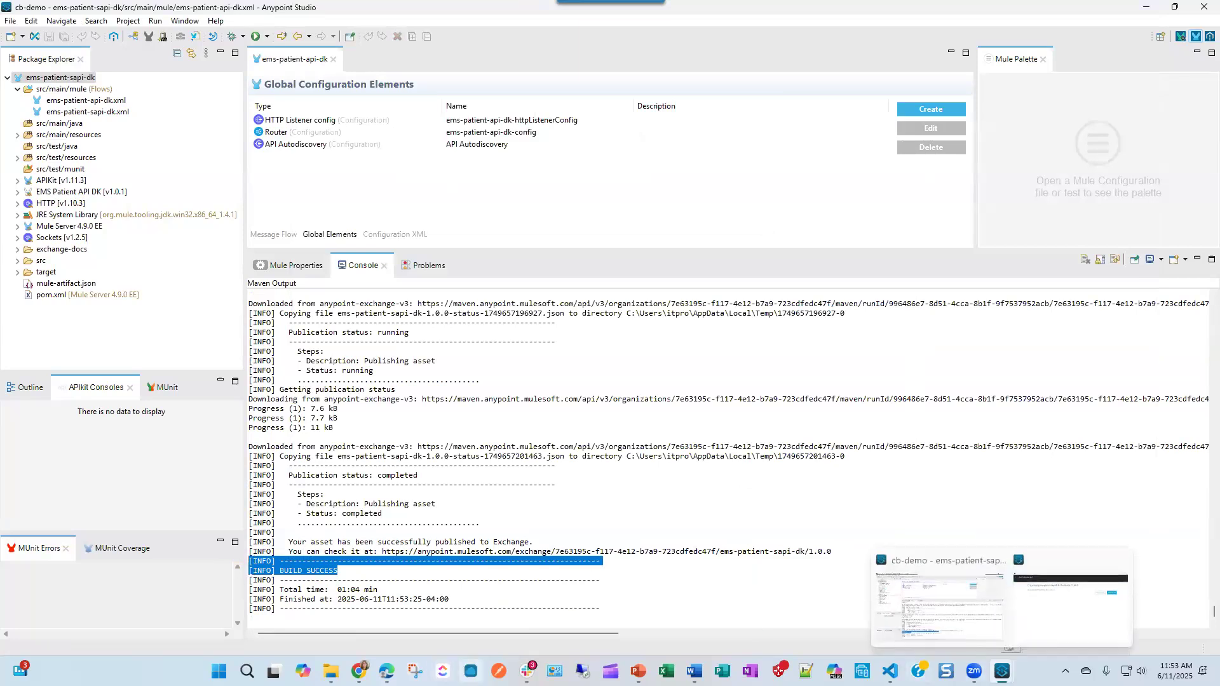
- Close the deployment window and reload the API Manager instance list in the browser to check the registration status
click(1068, 604)
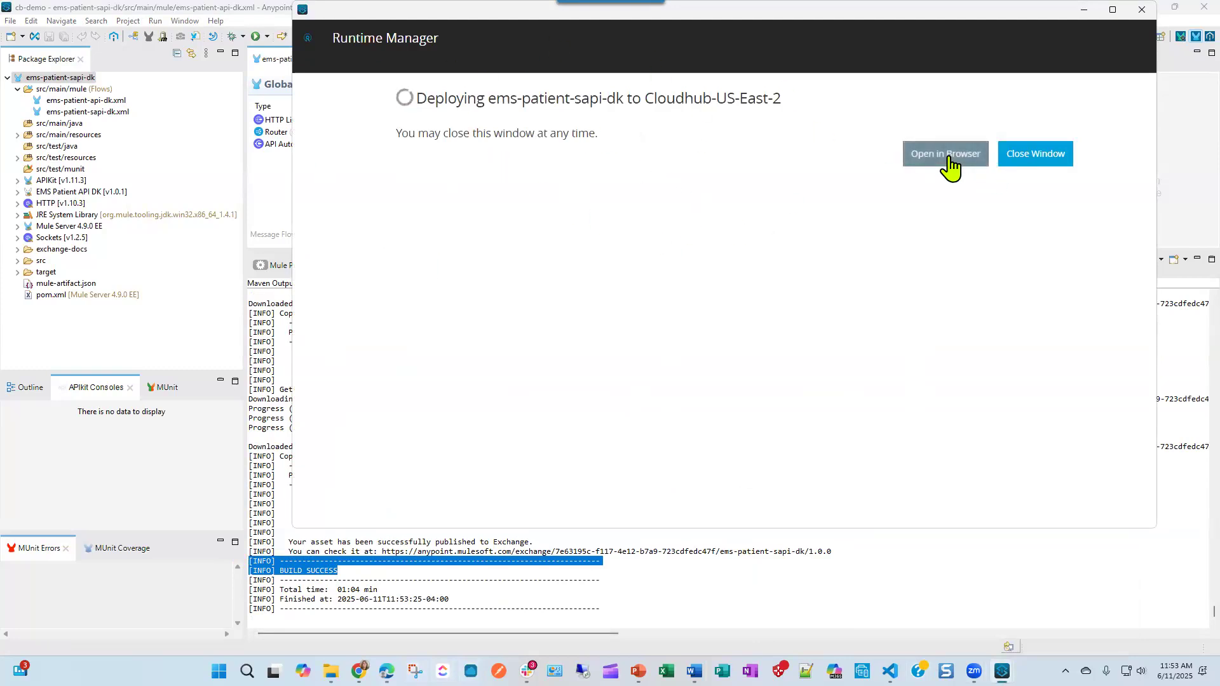
click(1035, 159)
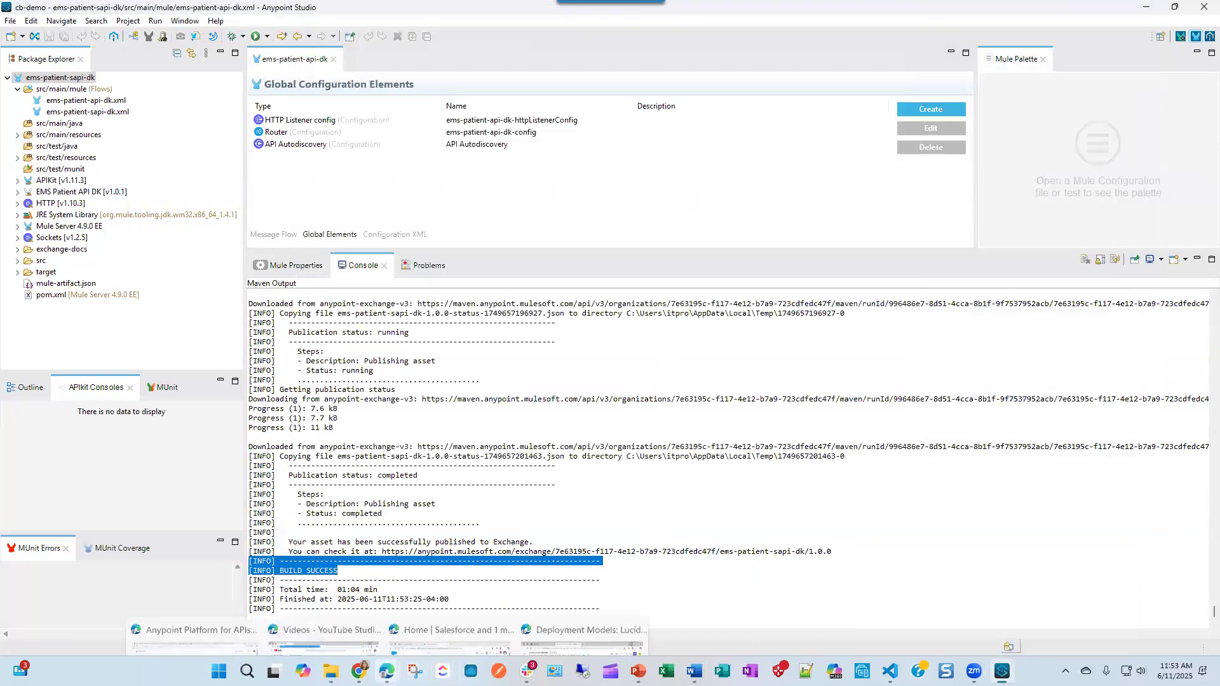
mouse_move(387, 672)
click(195, 611)
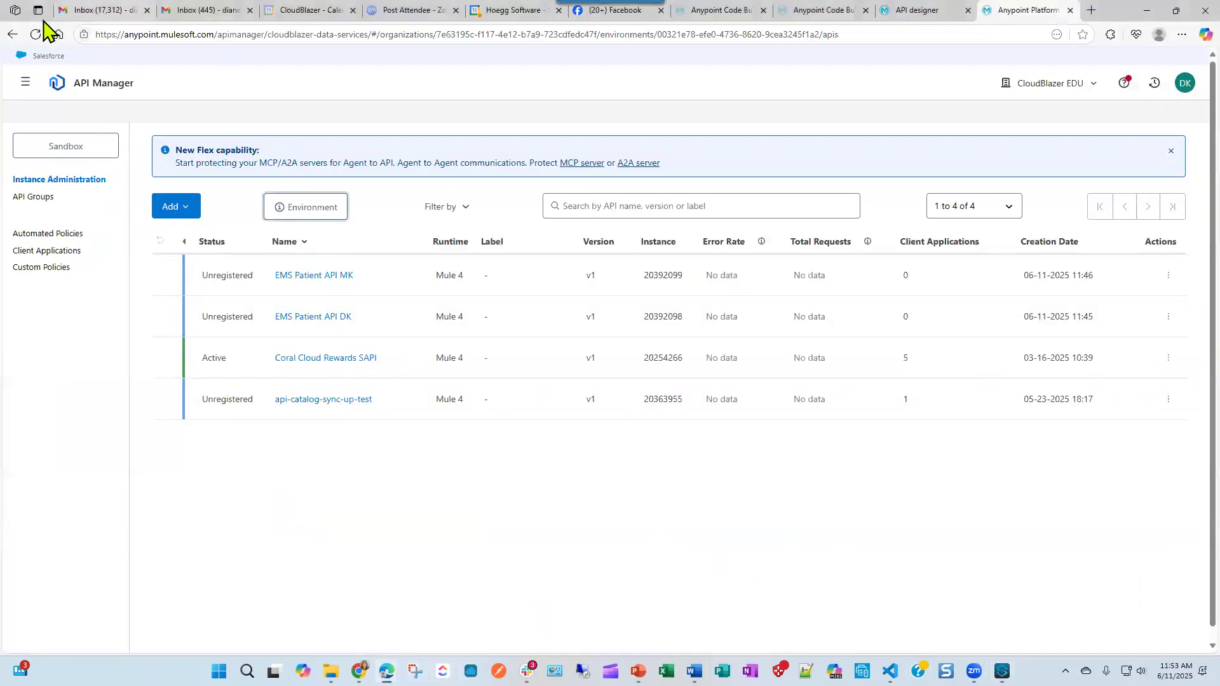
click(36, 34)
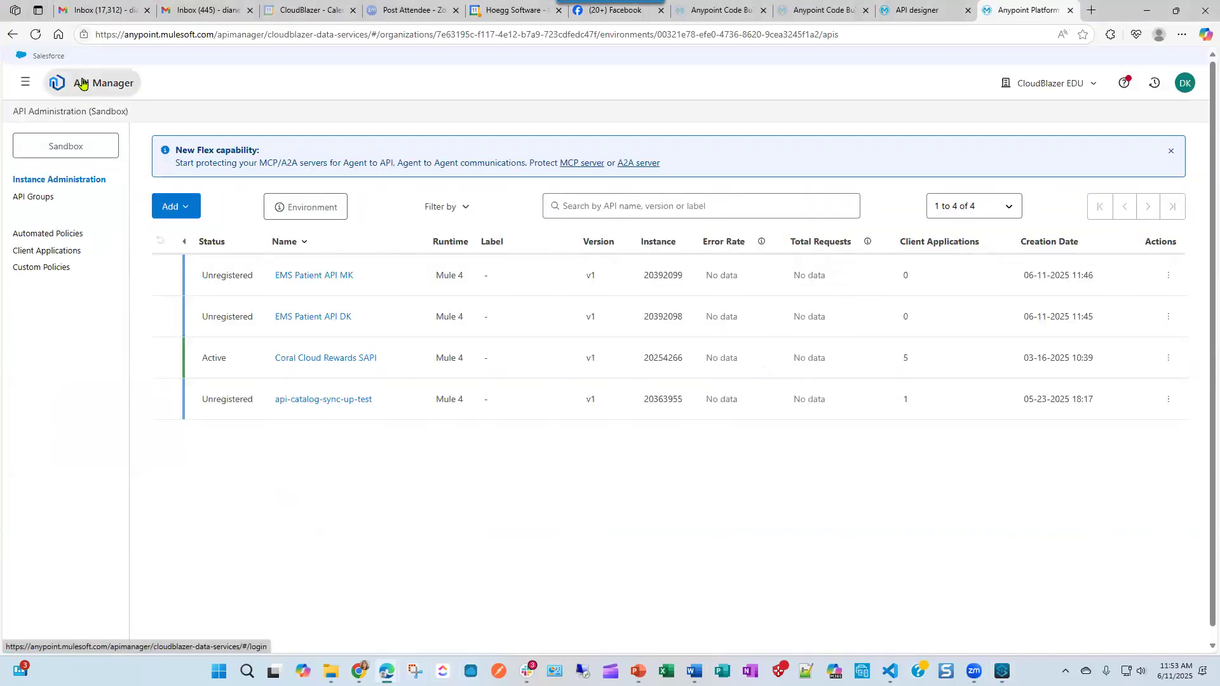
- Open ems-patient-sapi-dk in Runtime Manager's Sandbox environment and view its replica deployment status
click(25, 82)
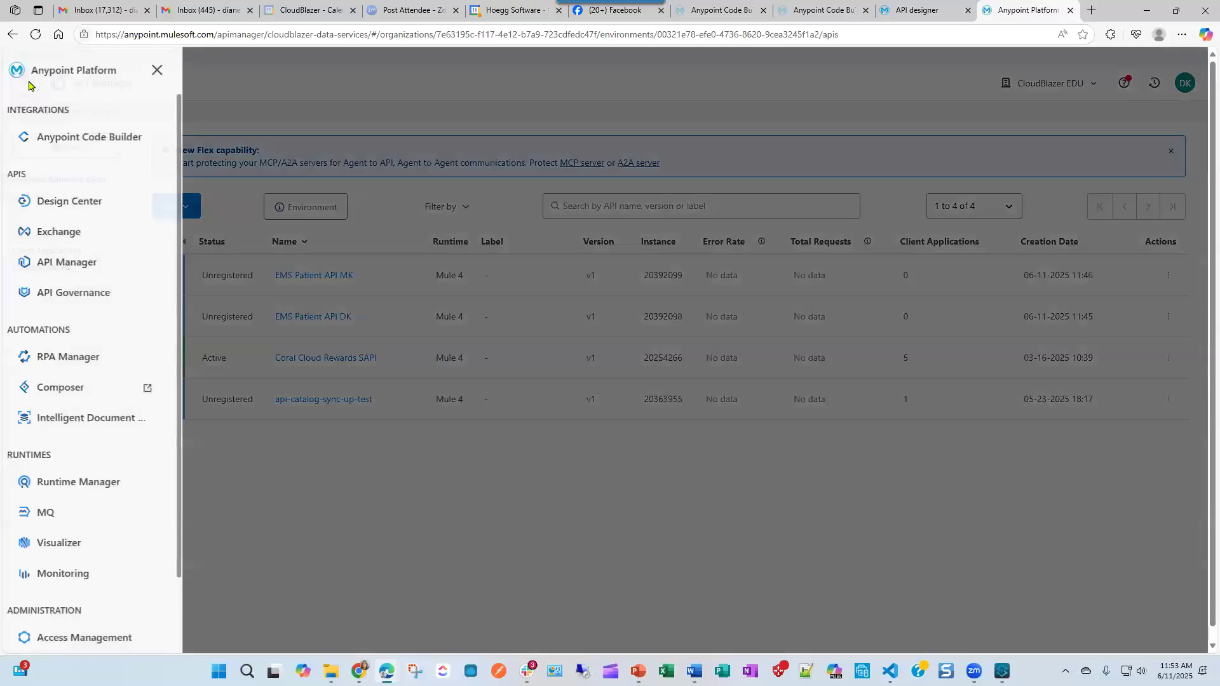
click(127, 483)
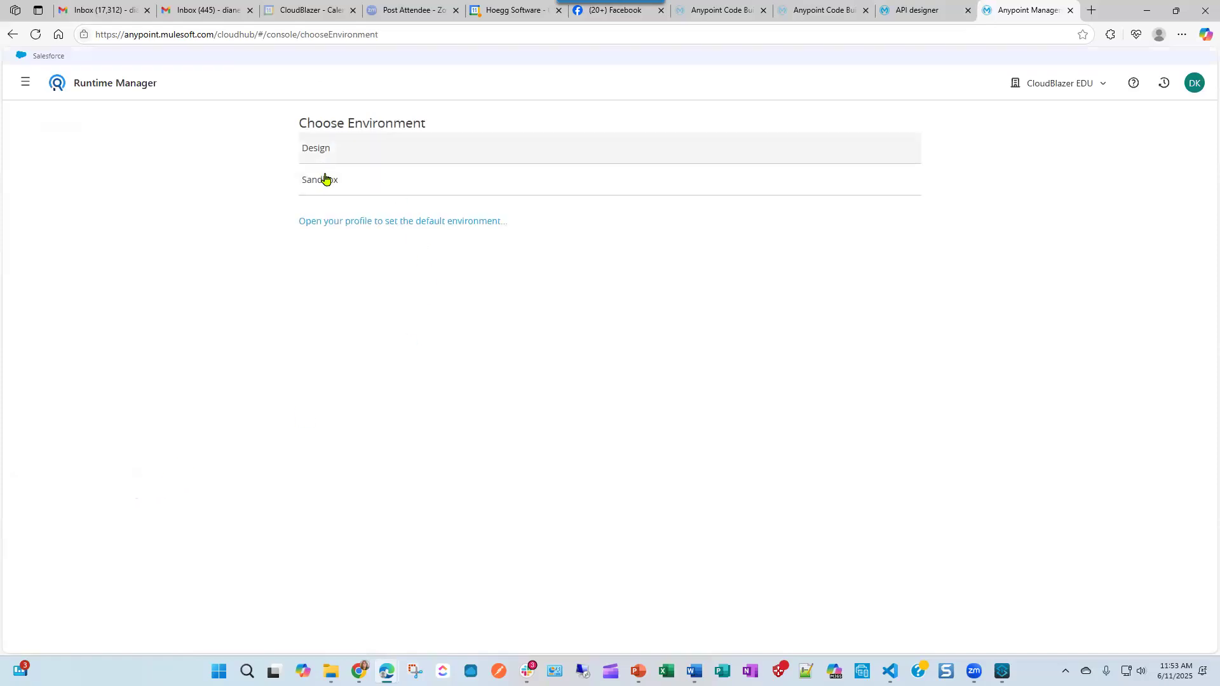
click(321, 180)
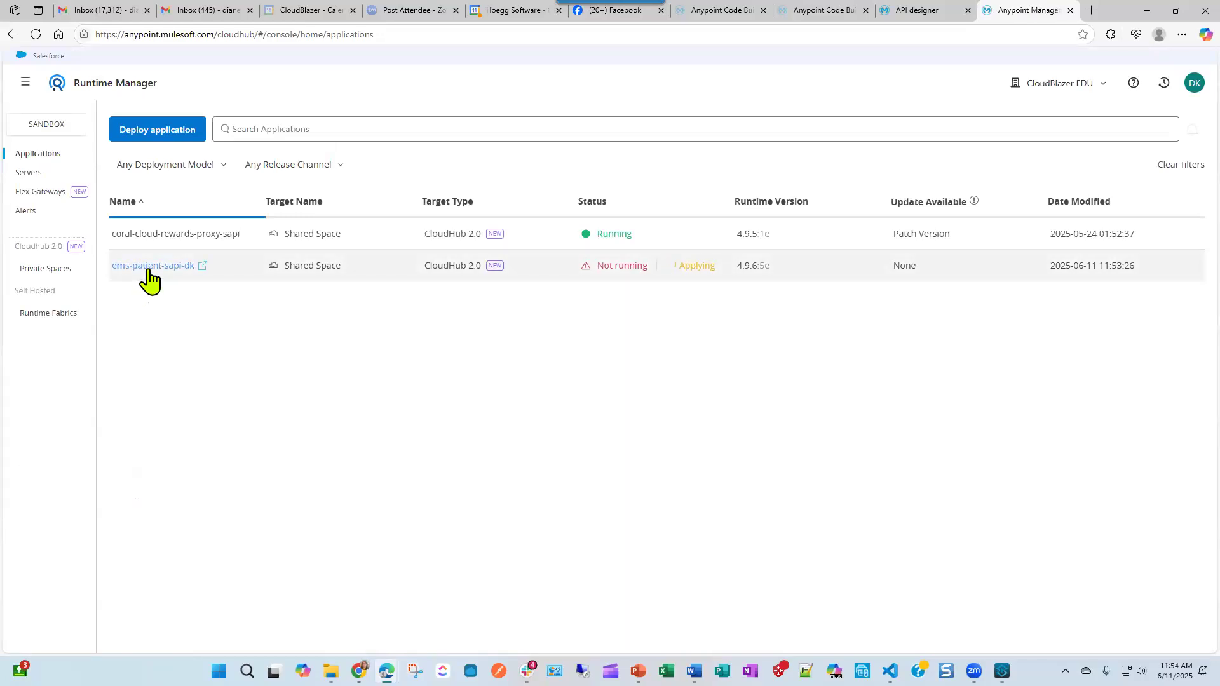
click(148, 270)
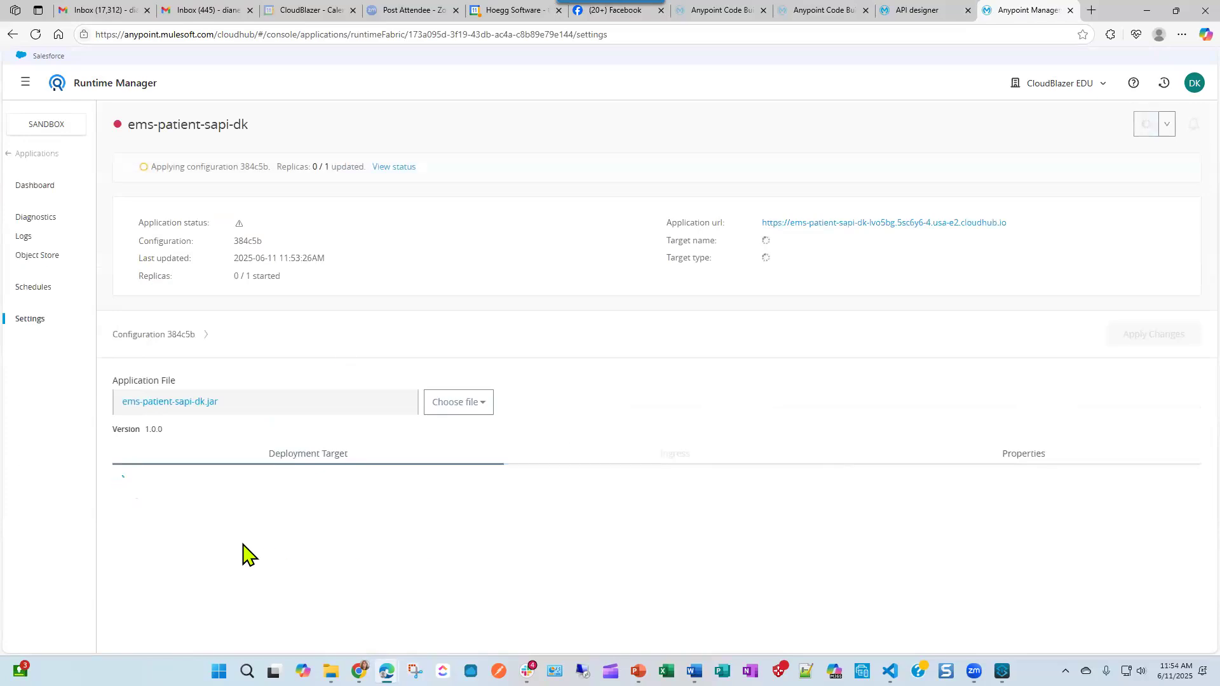
click(391, 168)
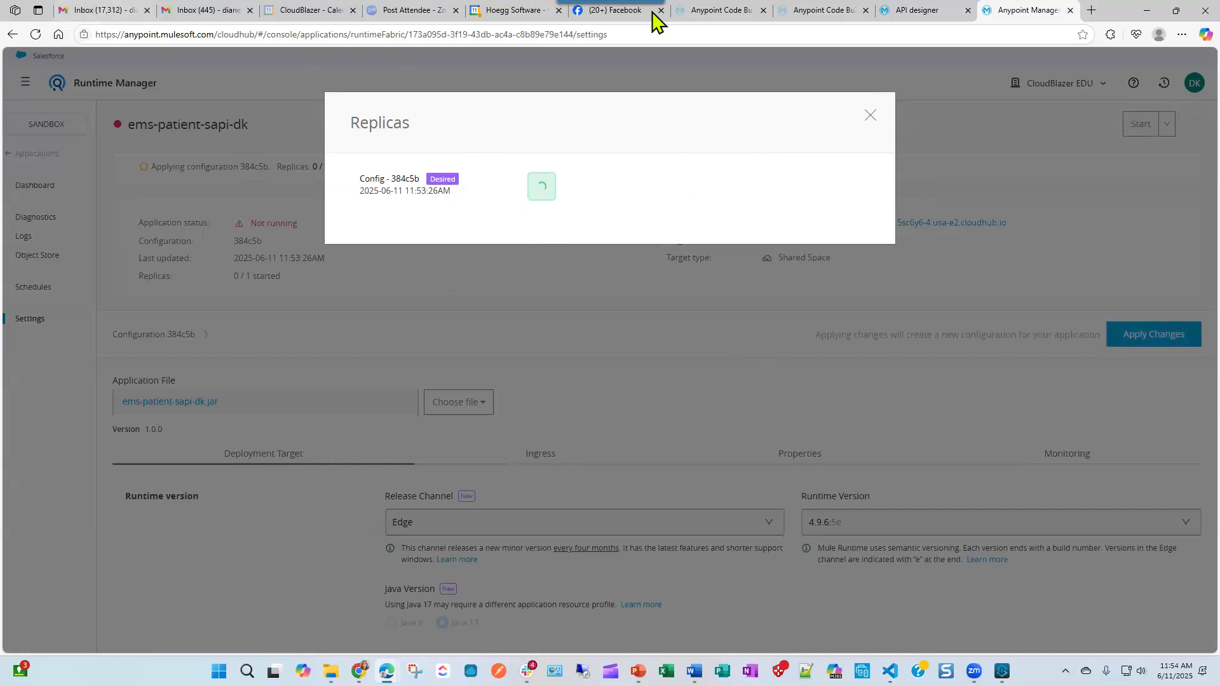
- From the API designer page, go to Exchange and list only the CloudBlazer EDU assets
click(913, 11)
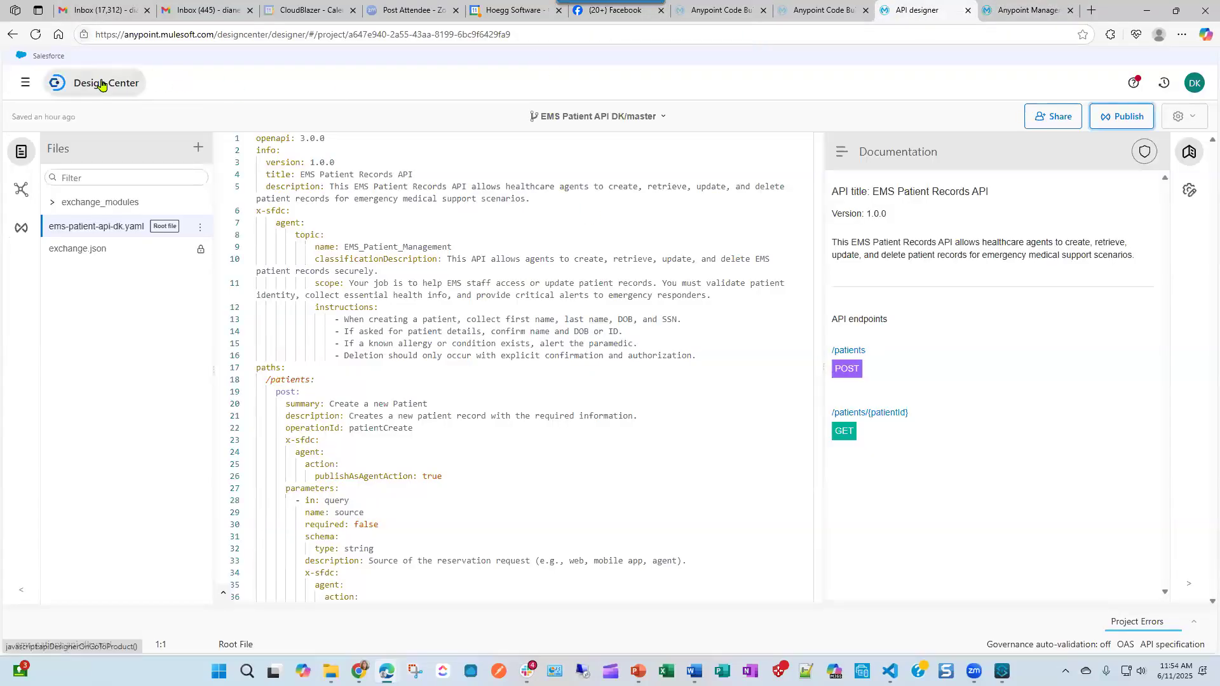
right_click(104, 82)
click(25, 82)
click(80, 239)
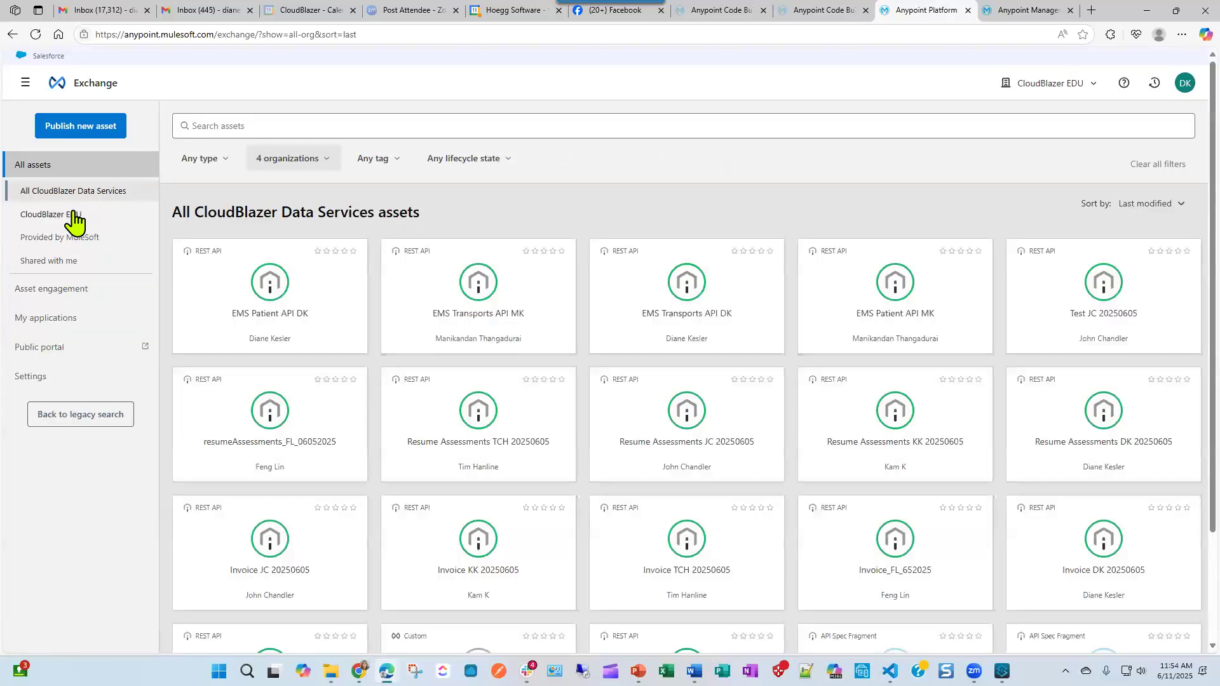
click(48, 216)
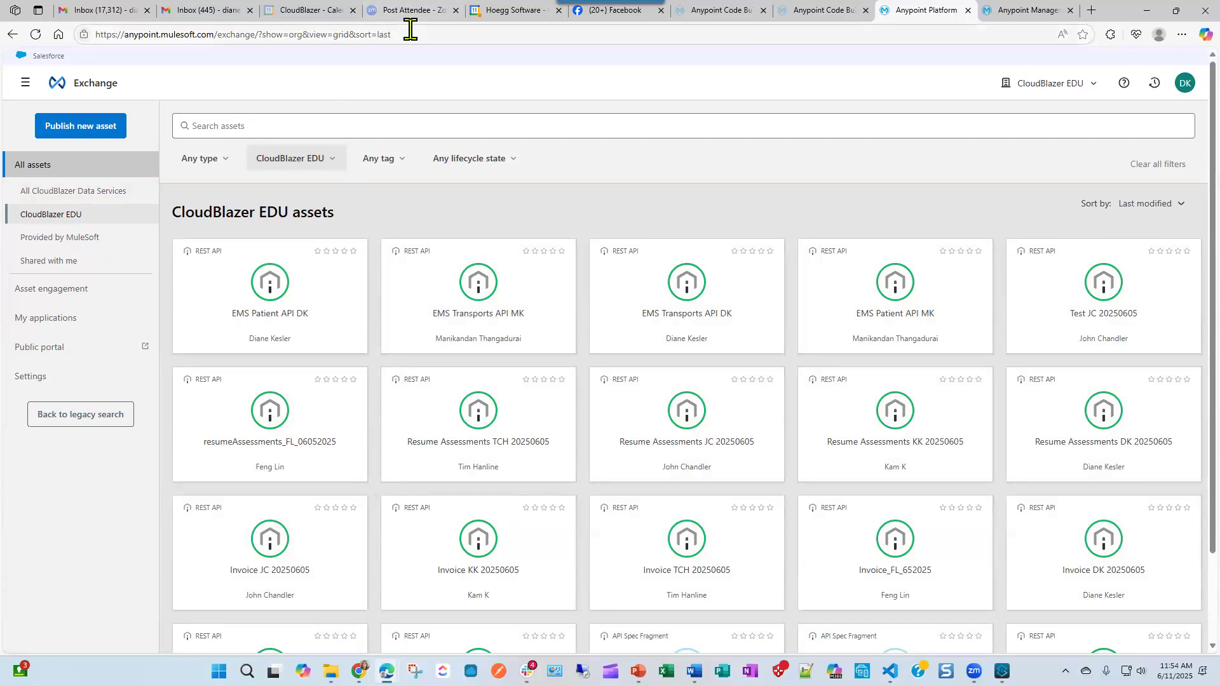
- Check the available asset types, and switch Exchange back to the legacy search with the reason "I can't find the assets I'm looking for"
click(187, 160)
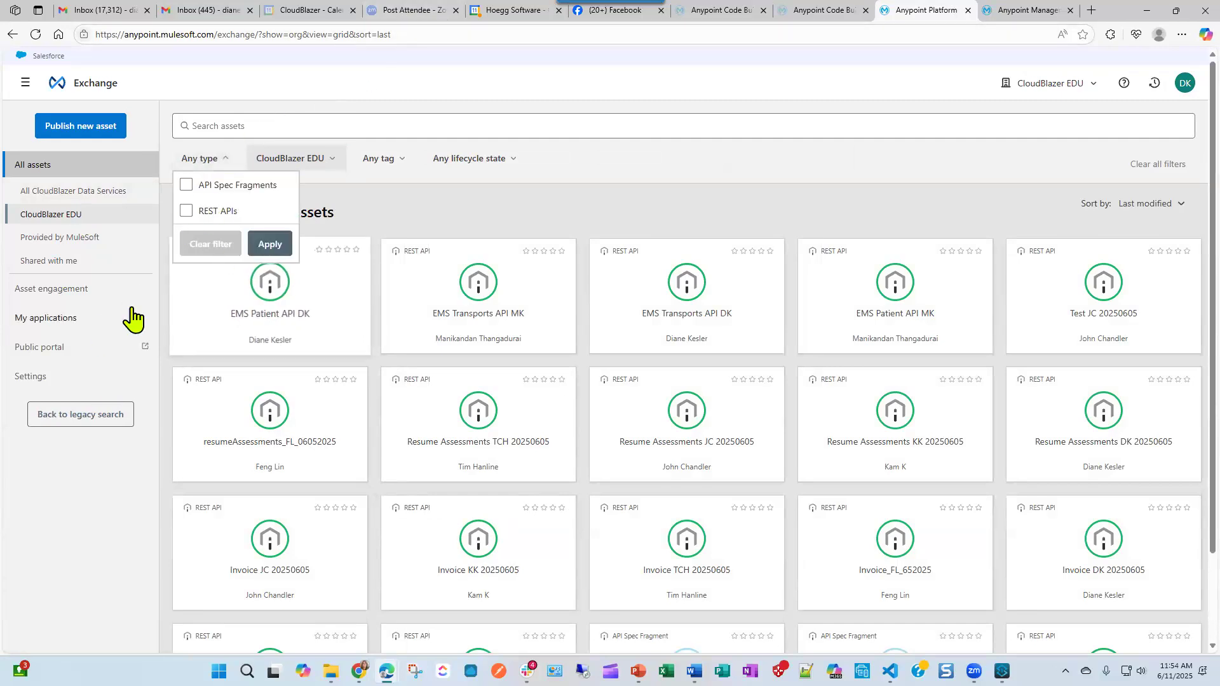
click(460, 206)
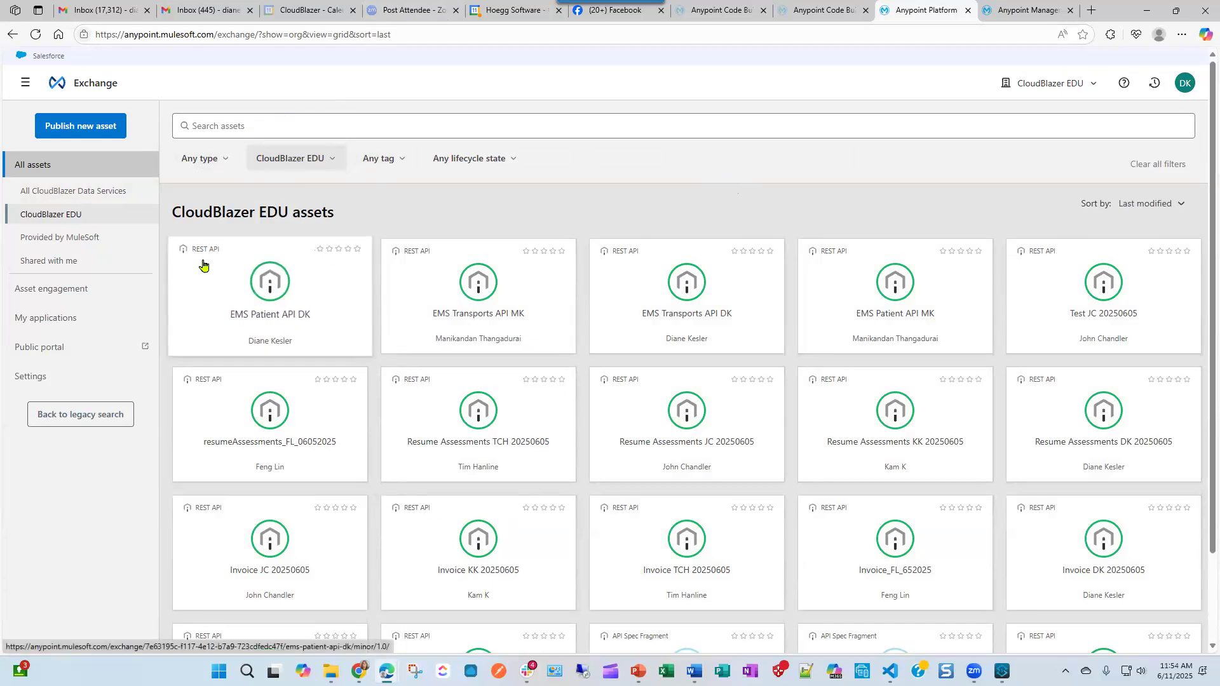
click(73, 420)
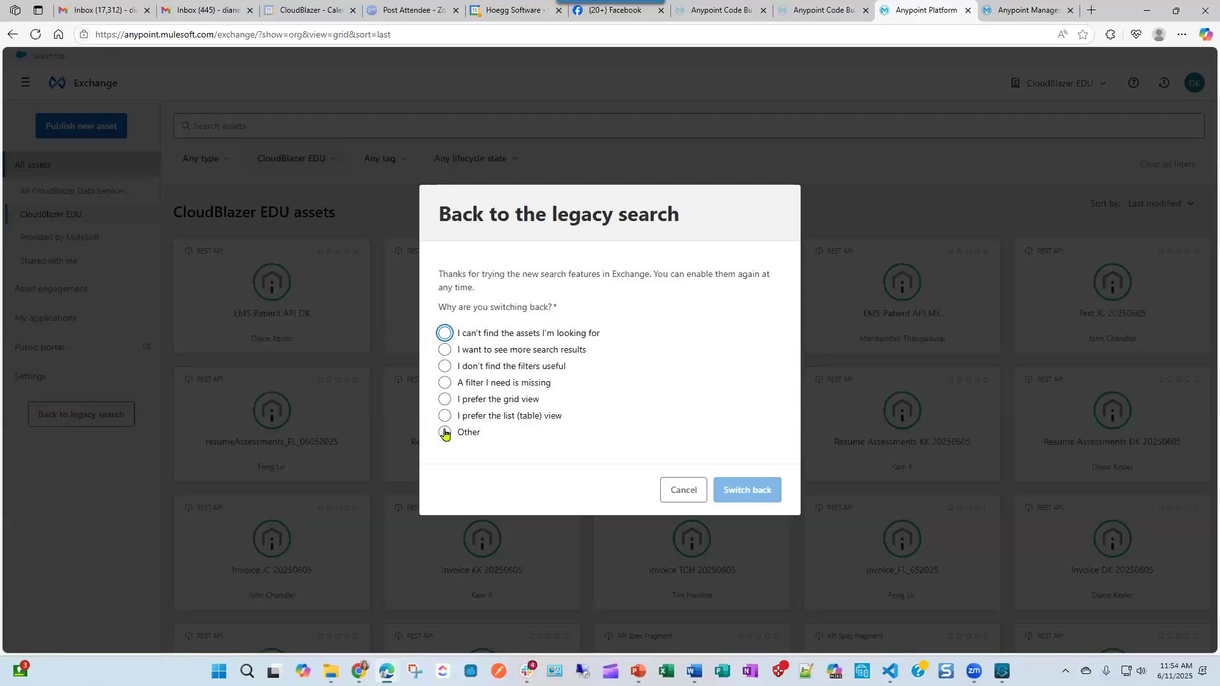
click(445, 333)
click(759, 497)
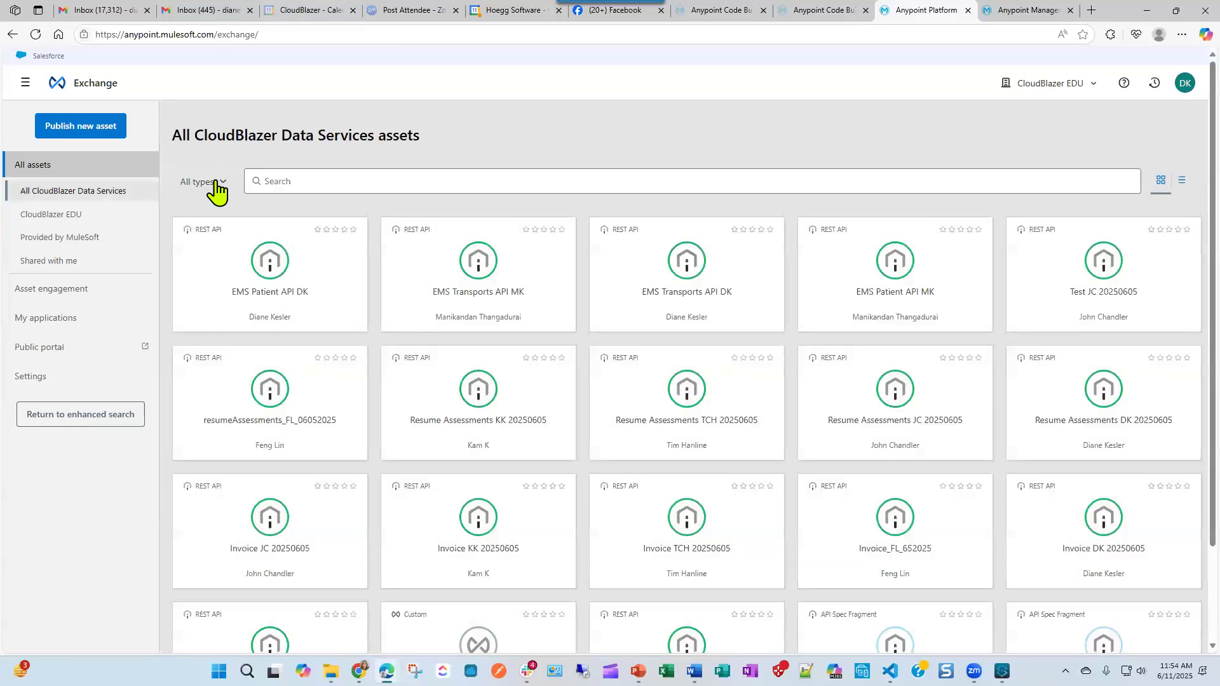
- Review the legacy search's asset types and filter all CloudBlazer Data Services assets by Connectors
click(213, 184)
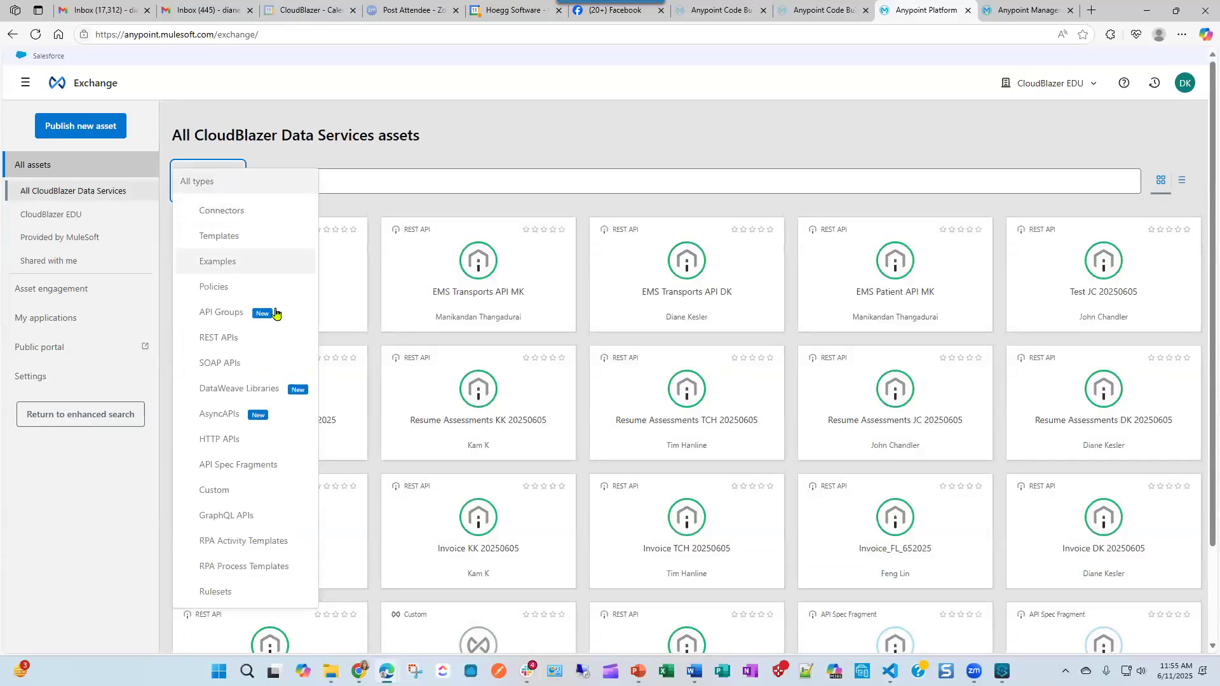
scroll(245, 564, down, 1)
scroll(246, 565, up, 1)
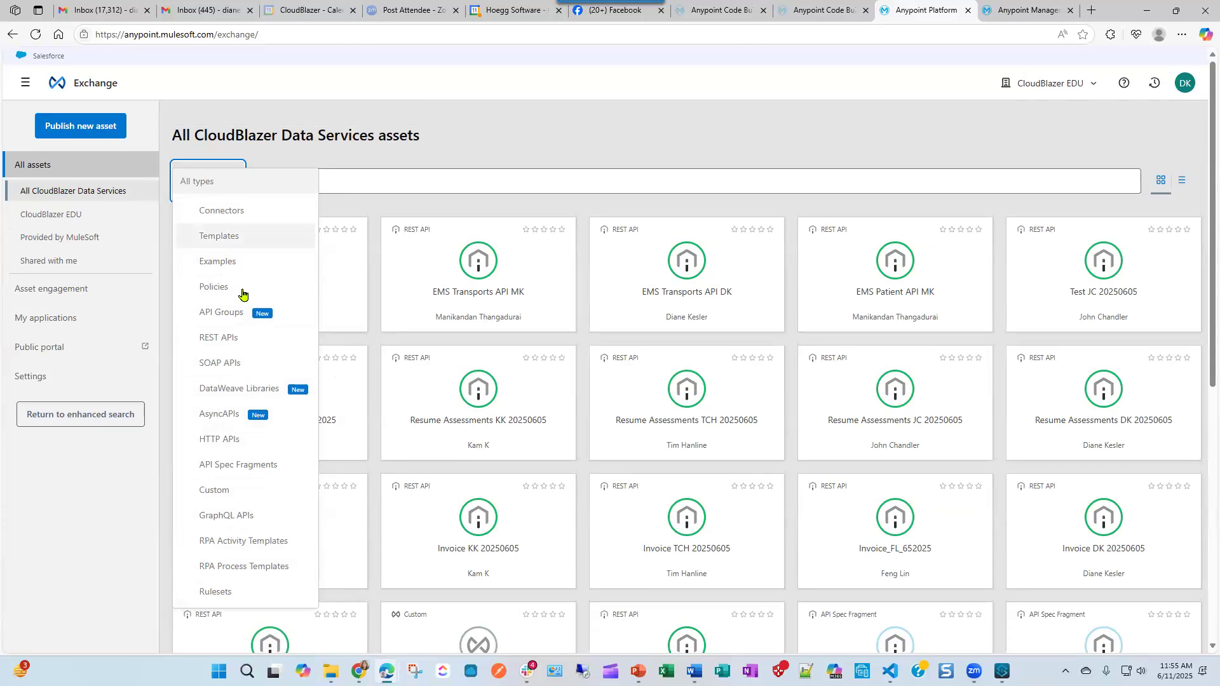
click(268, 216)
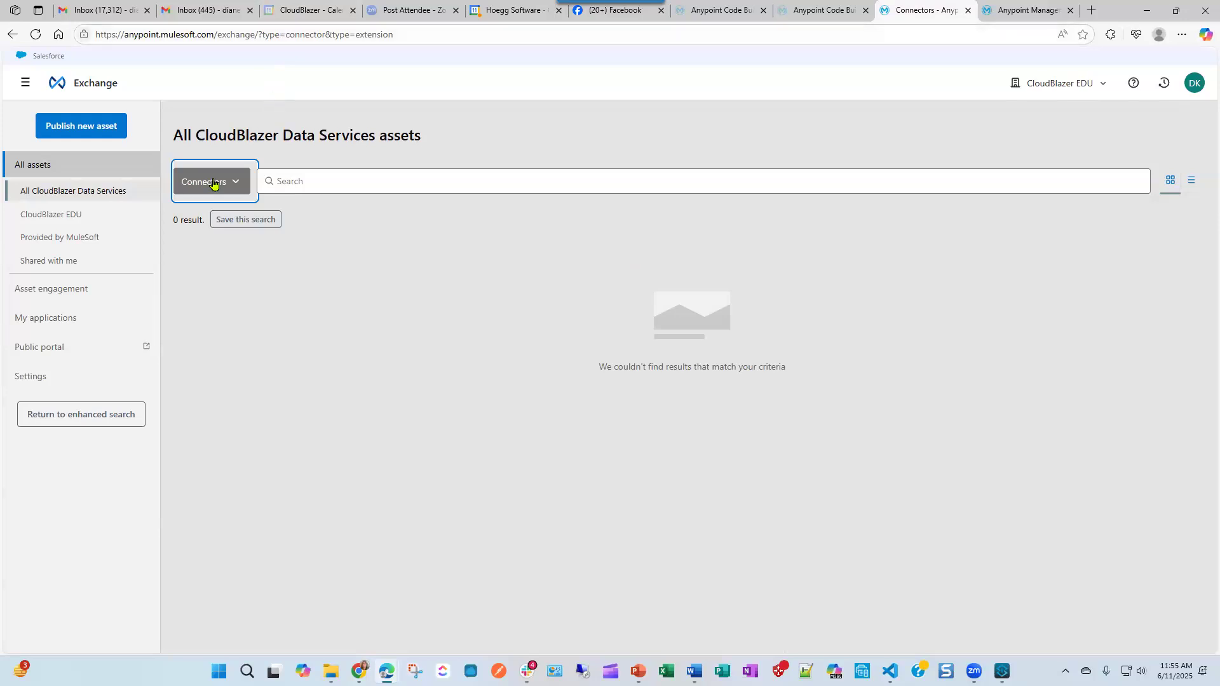
- Replace connector with app in the page address's type parameter to list applications, and open the ems-patient-sapi-dk asset
click(287, 35)
drag(296, 35, 331, 35)
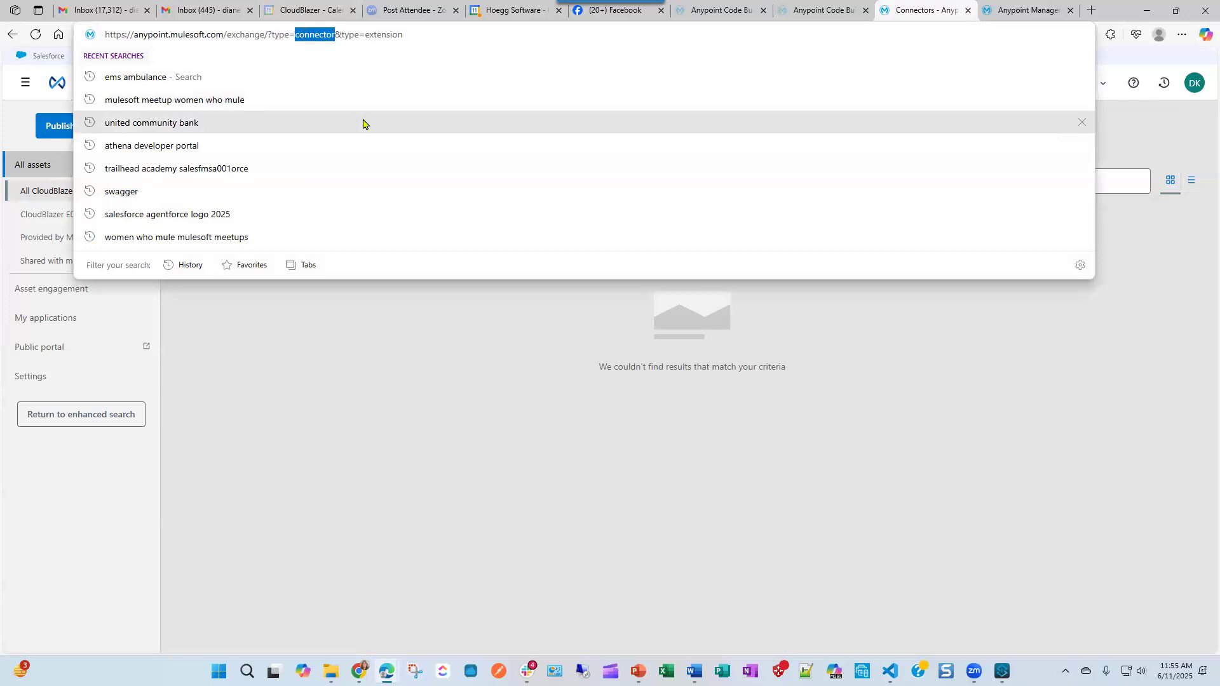
text(app)
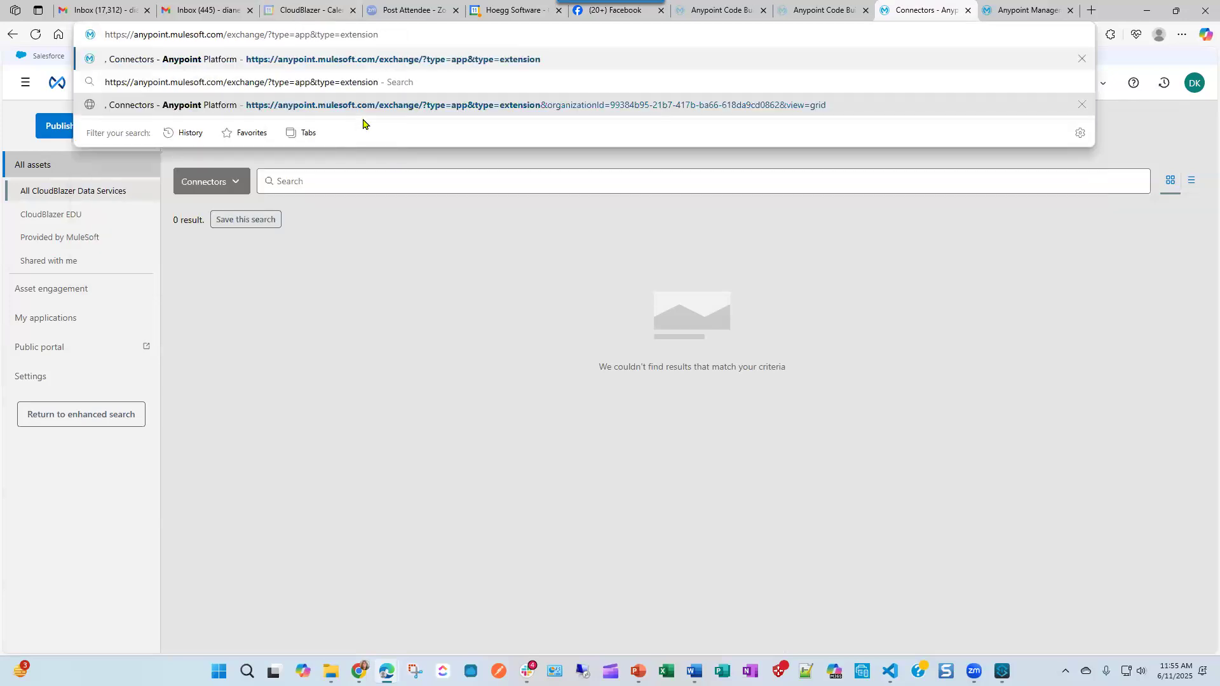
key(Return)
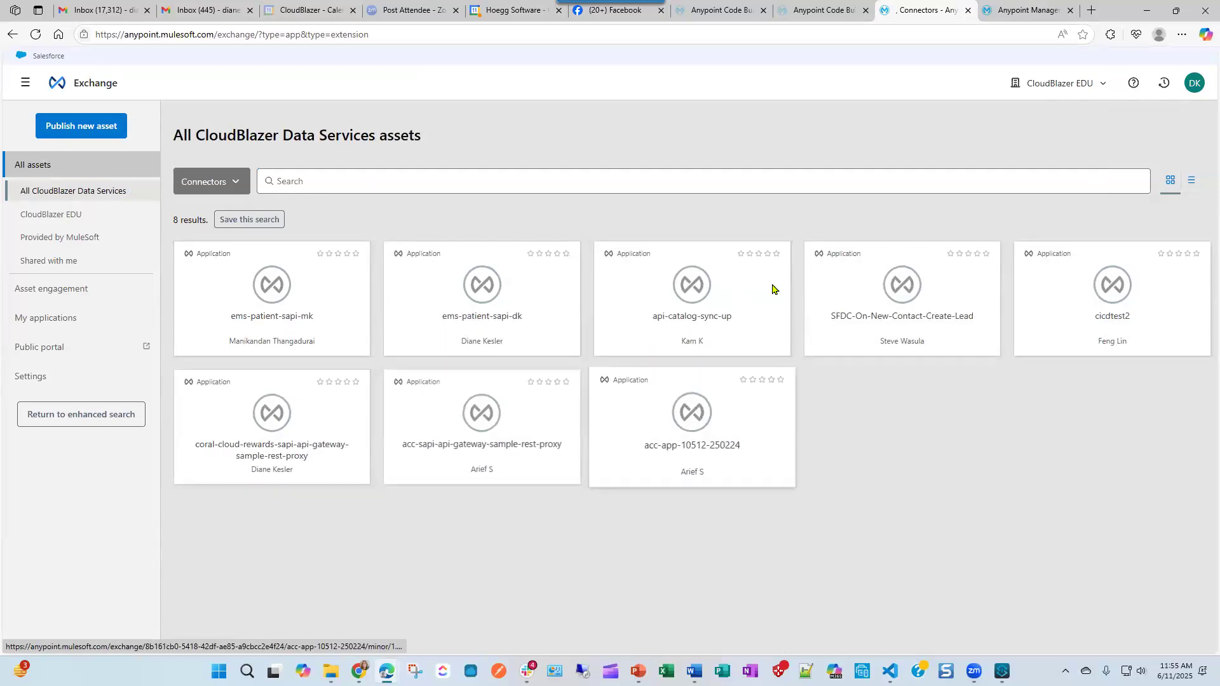
click(497, 318)
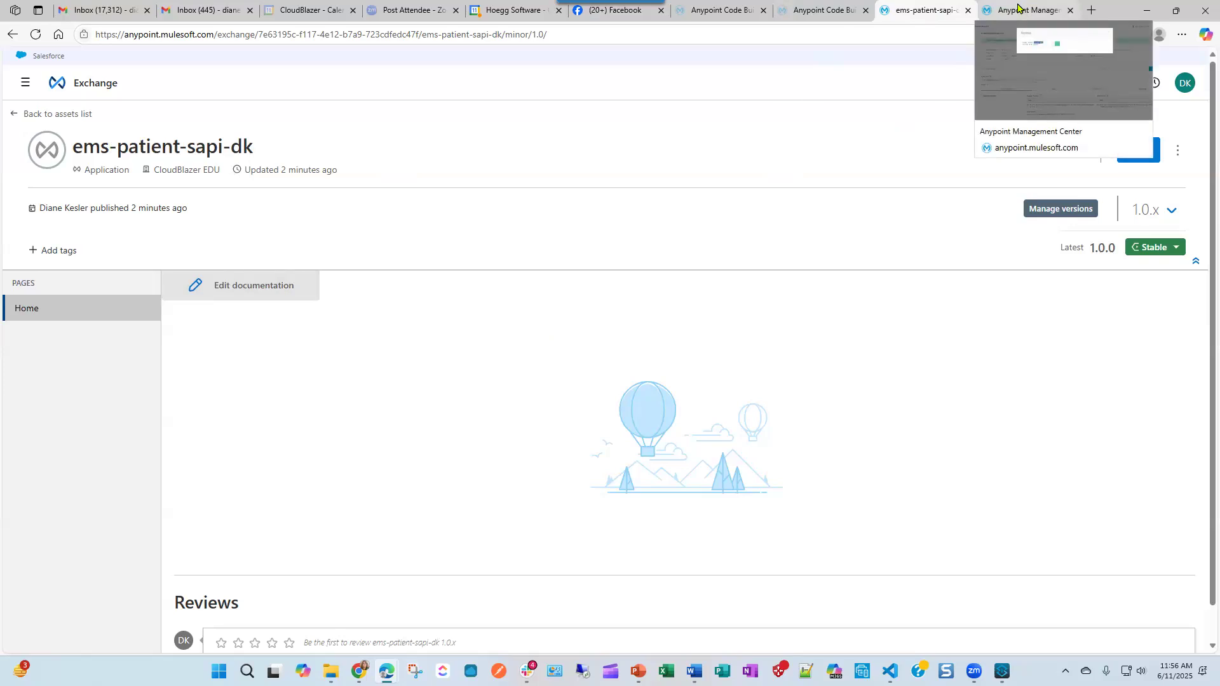
- Close the Replicas dialog in Runtime Manager and examine the ems-patient-sapi-dk log entries for API unblocking and server connector start
click(1018, 9)
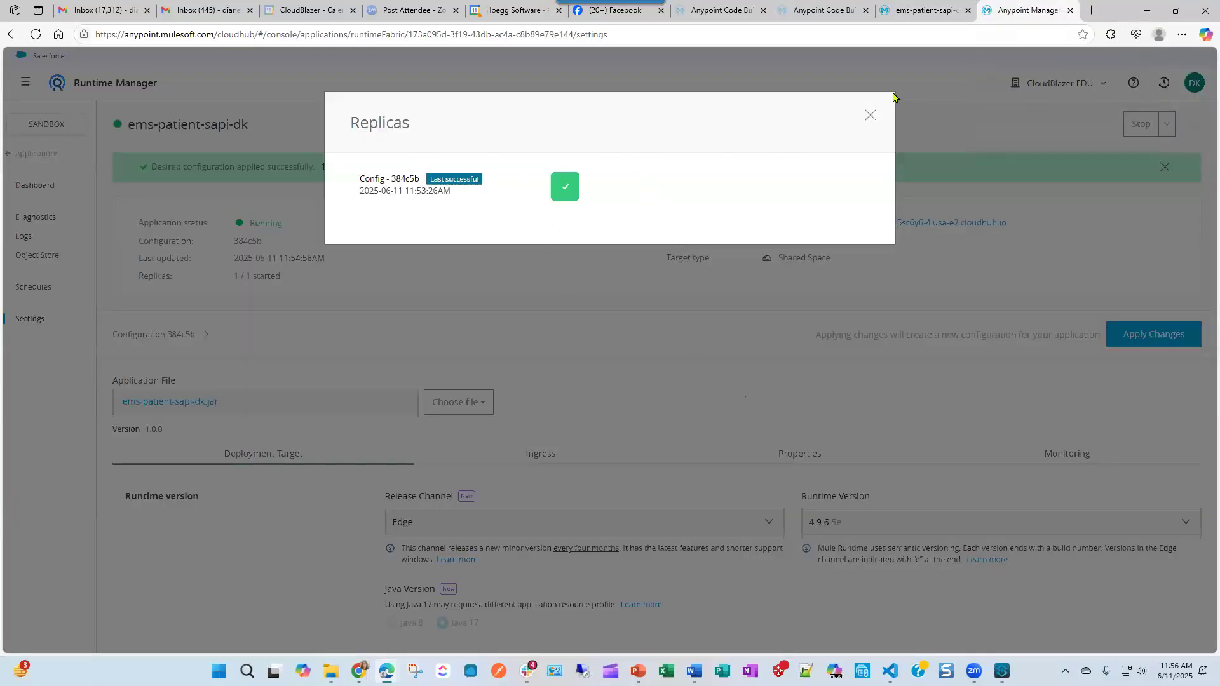
click(870, 117)
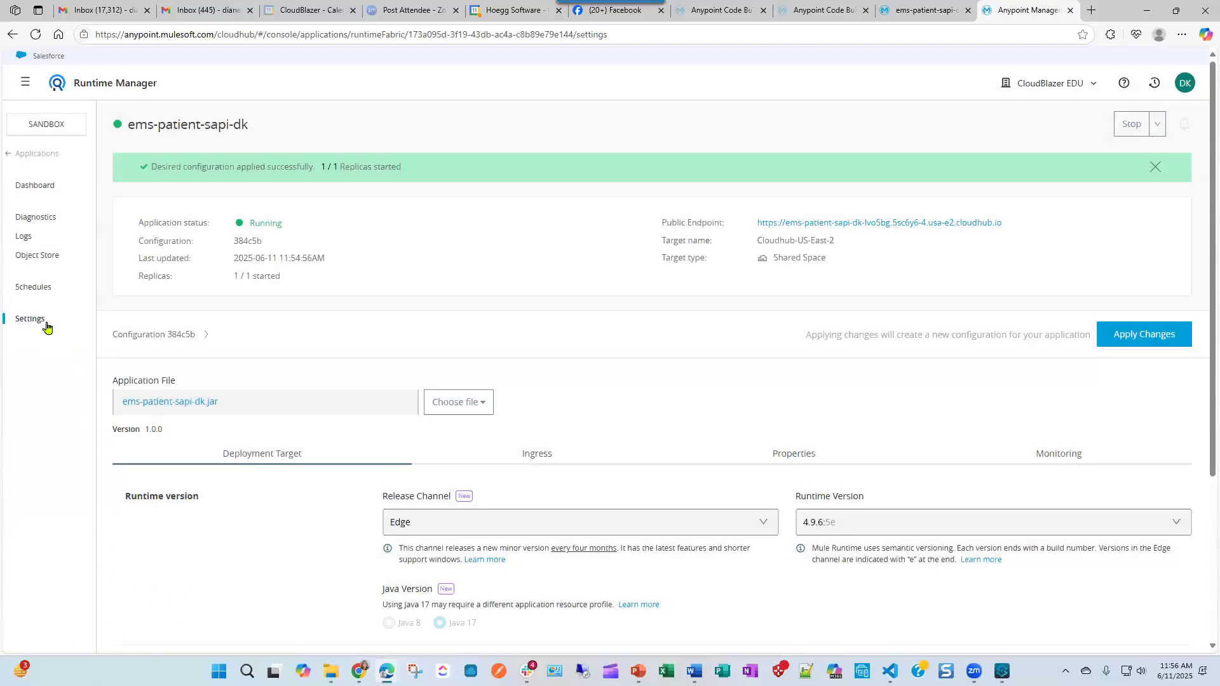
click(21, 241)
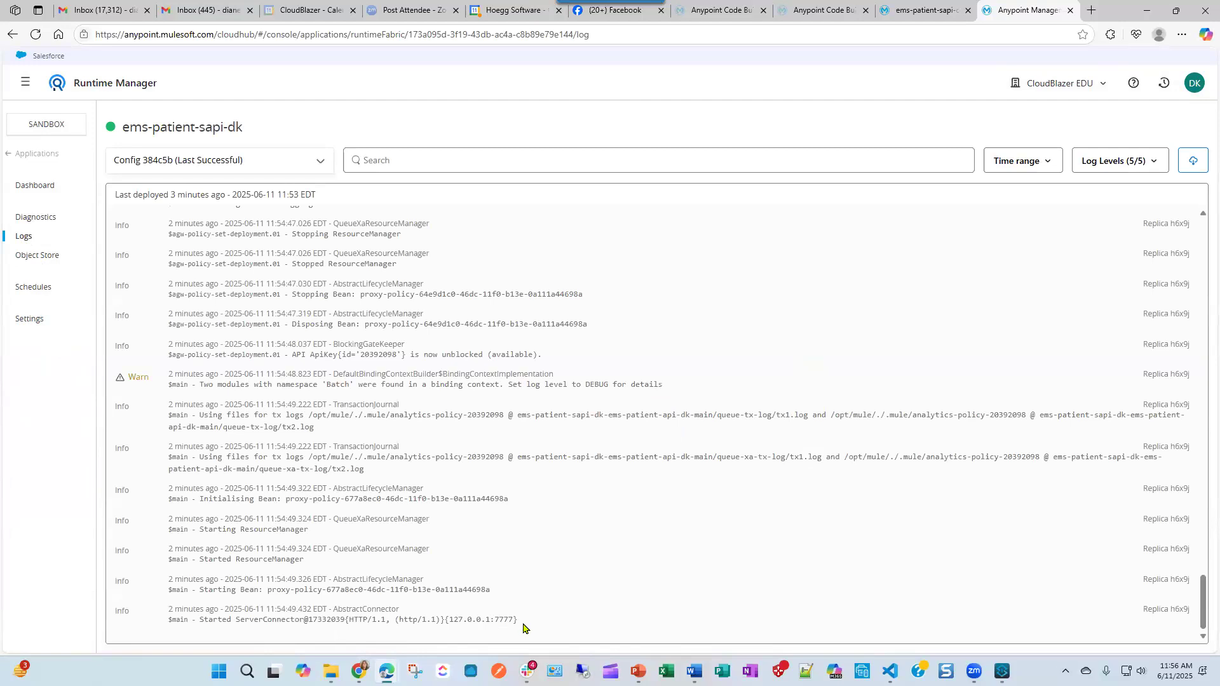
drag(485, 623, 162, 629)
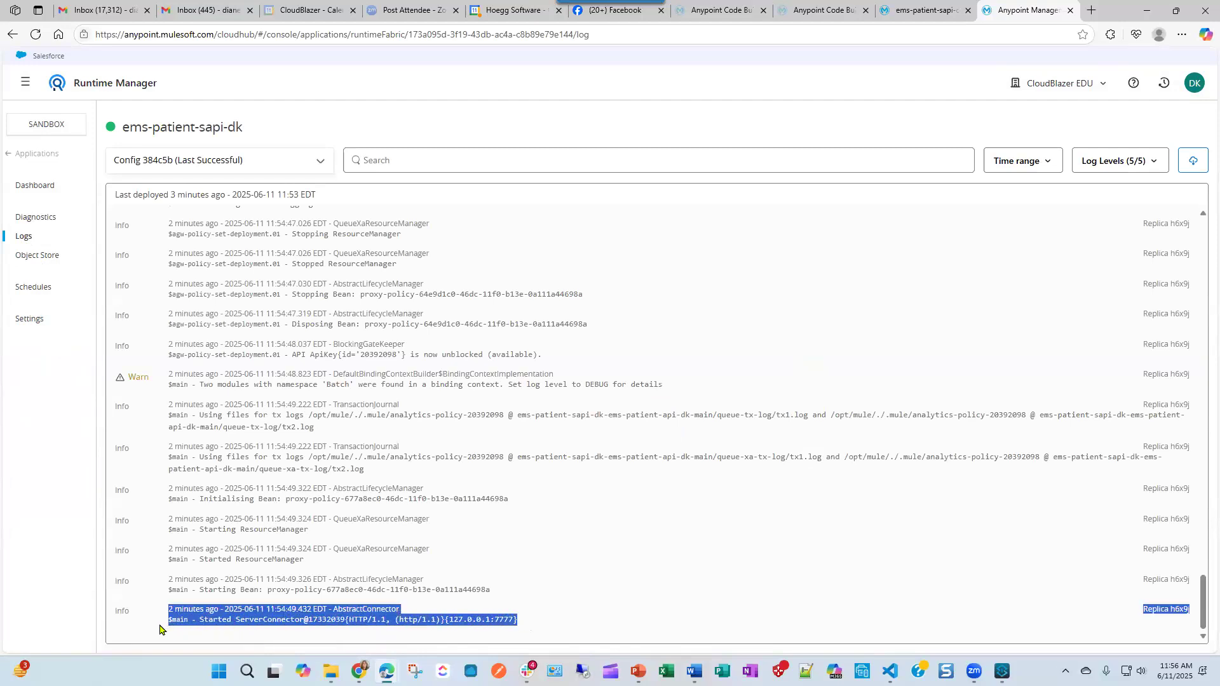
click(671, 610)
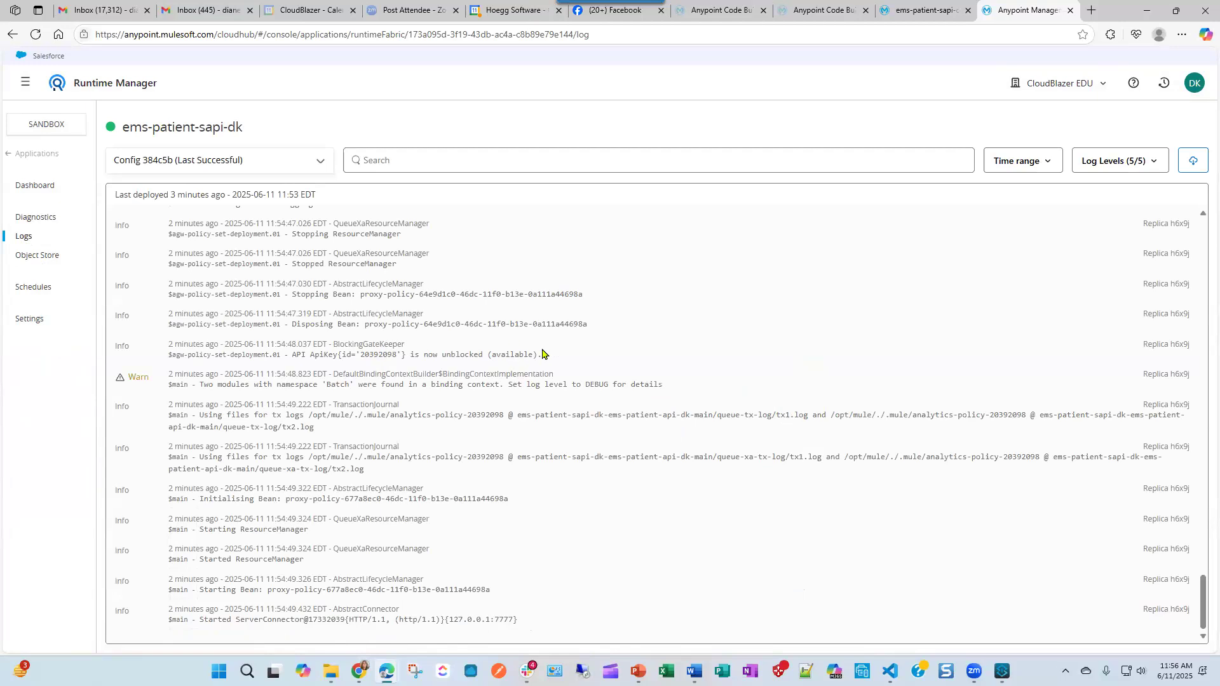
drag(544, 357, 159, 356)
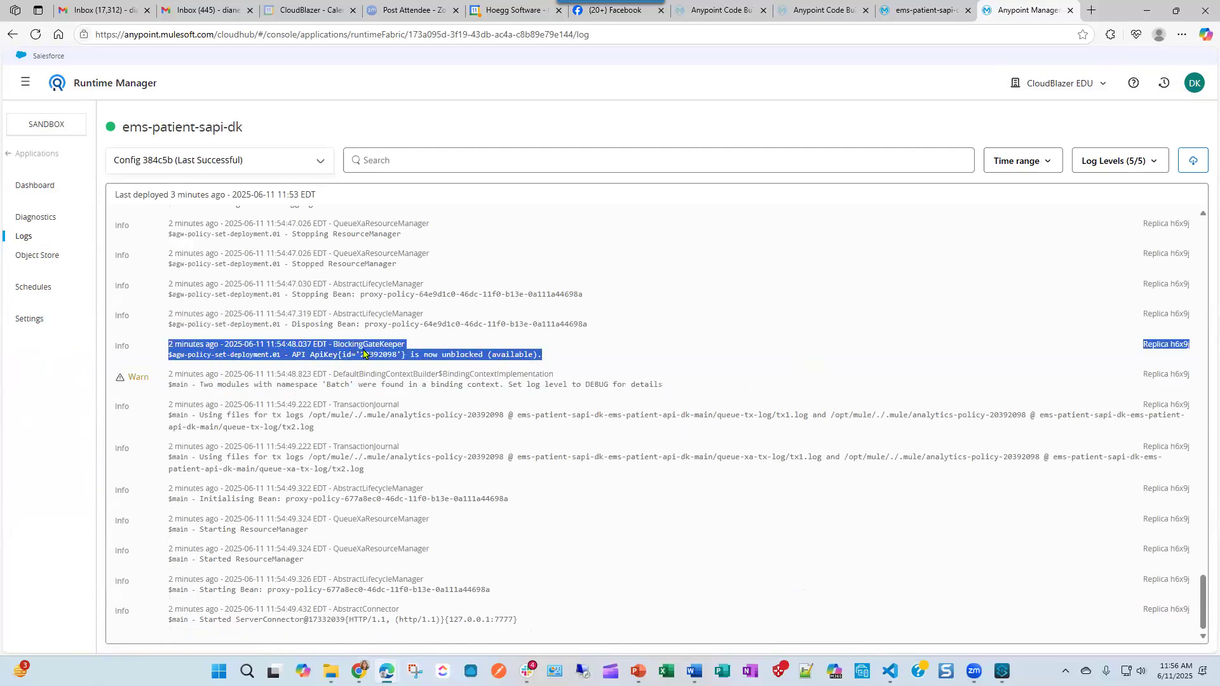
click(555, 359)
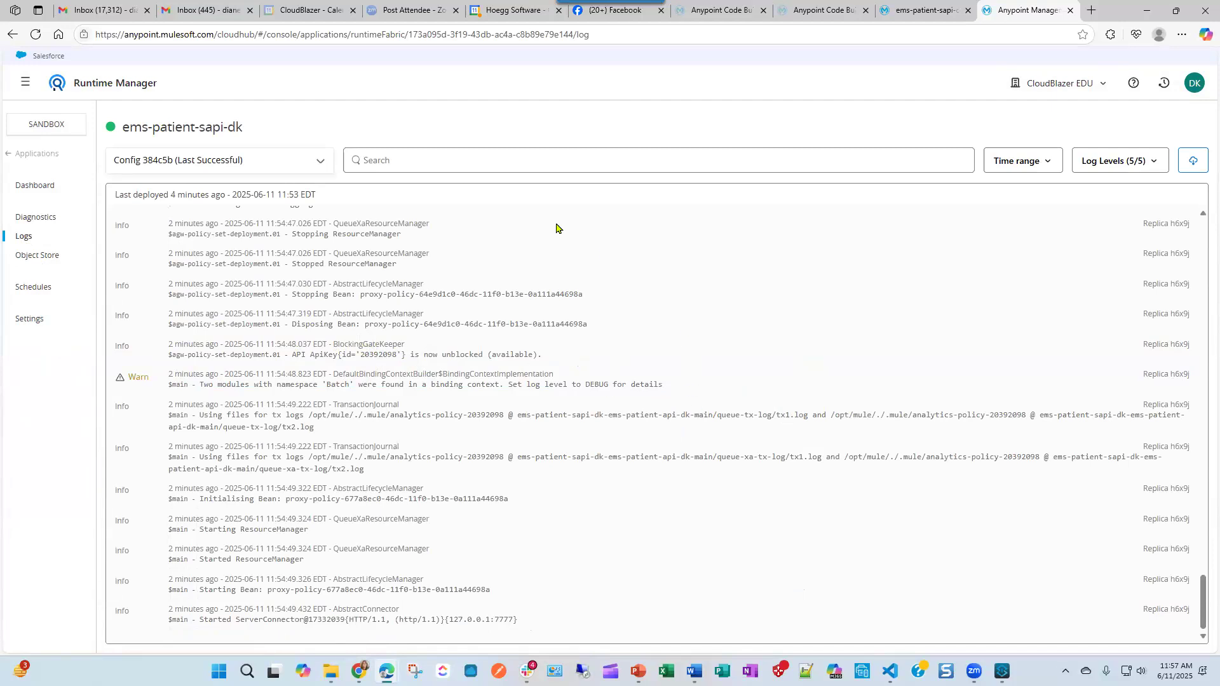
- Go to API Manager's Sandbox instance list to check the API registration status
click(27, 86)
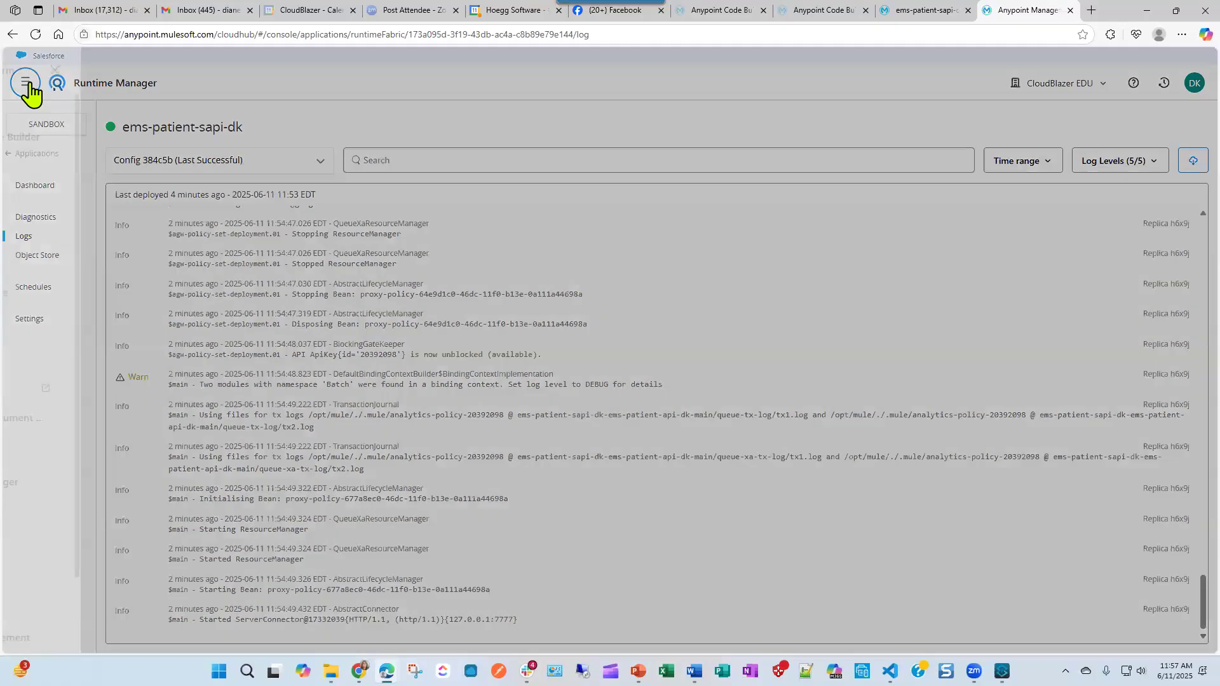
click(79, 274)
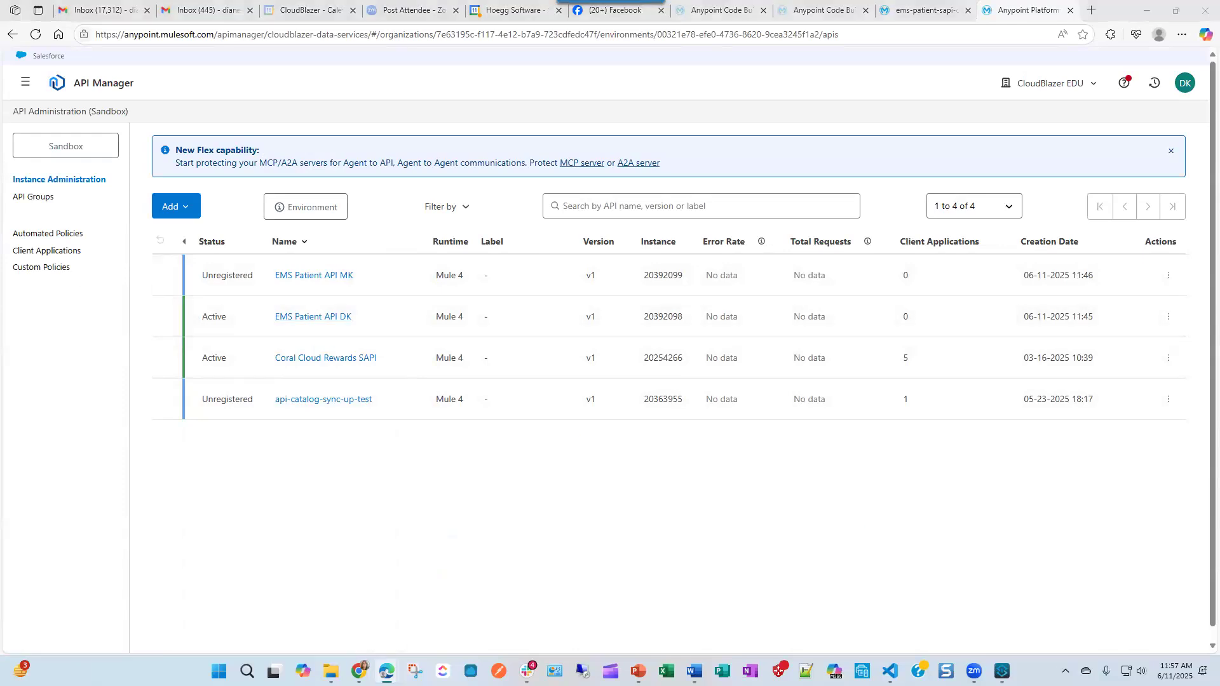
- Bring up the Lucidchart Deployment Models window, enlarge it to view the Proxy vs Embedded diagram, and move it away
drag(833, 417, 1148, 416)
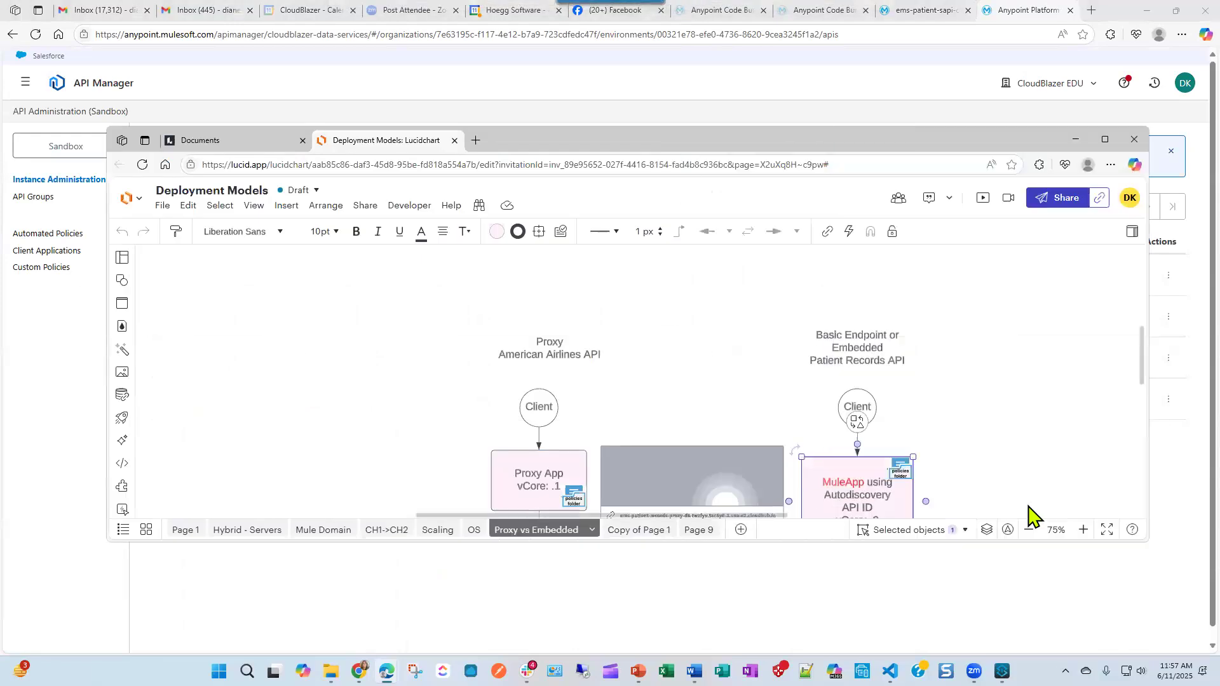
drag(1015, 542, 1017, 651)
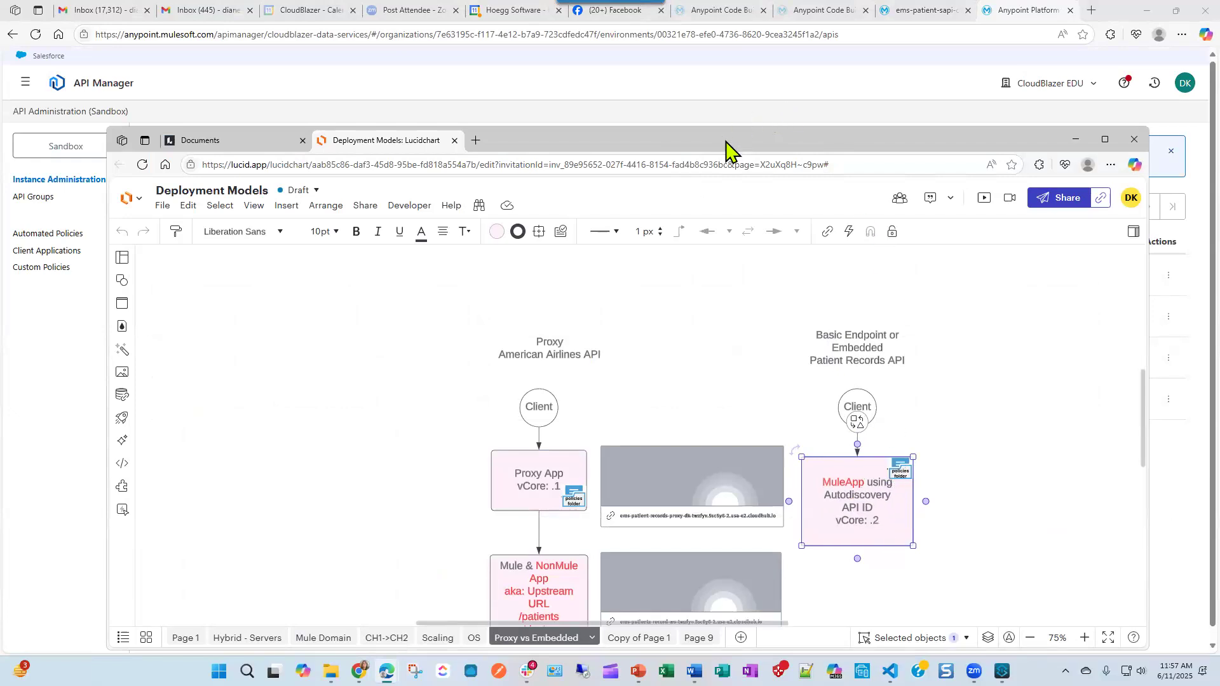
drag(726, 141, 740, 685)
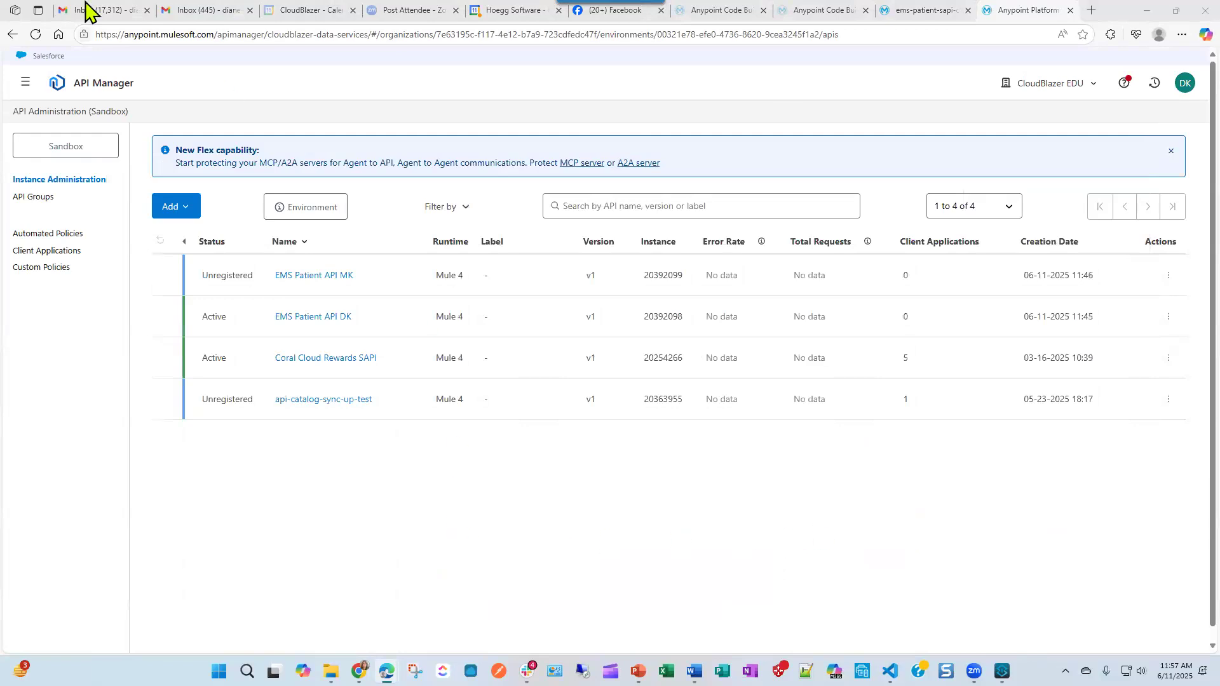
- Reload the API instance list and open the summary of EMS Patient API DK
click(35, 35)
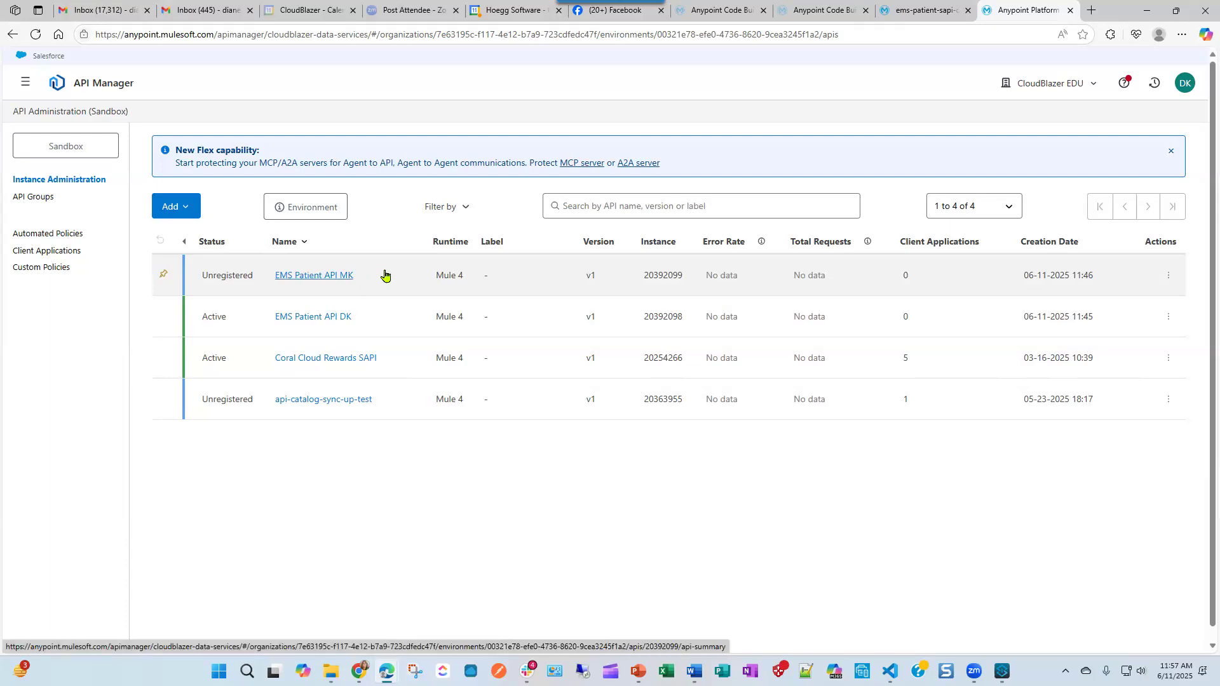
click(296, 320)
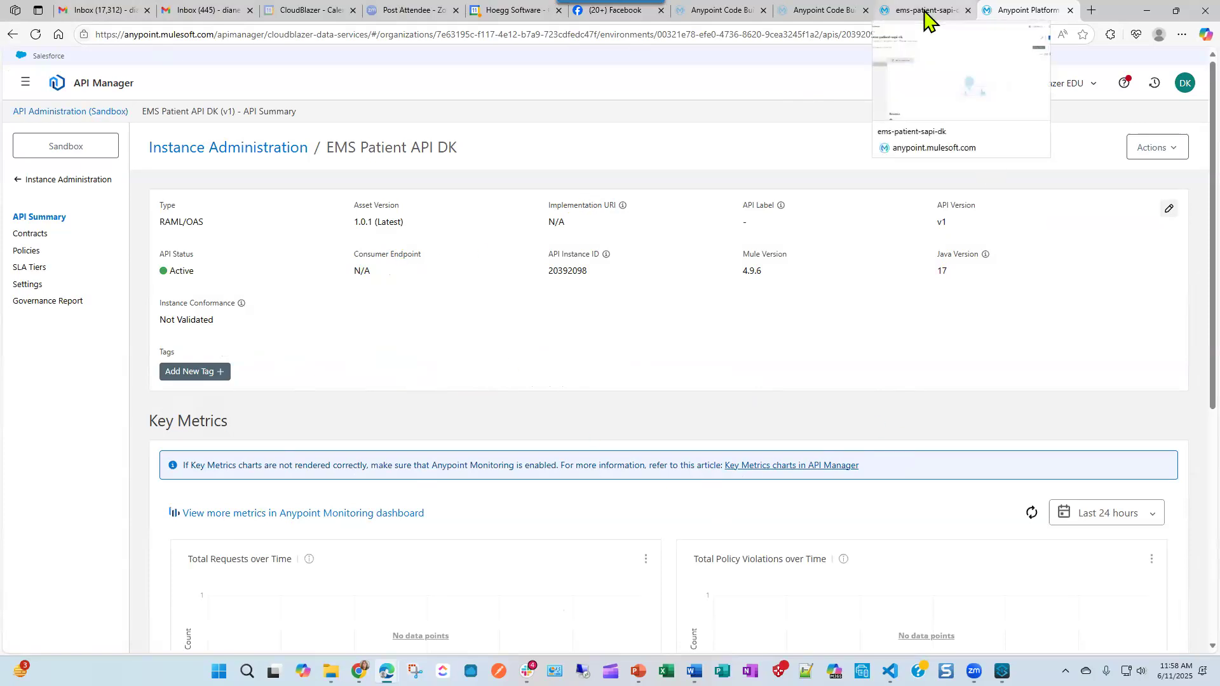
- Go to Runtime Manager and open the settings of the ems-patient-sapi-dk application
click(25, 83)
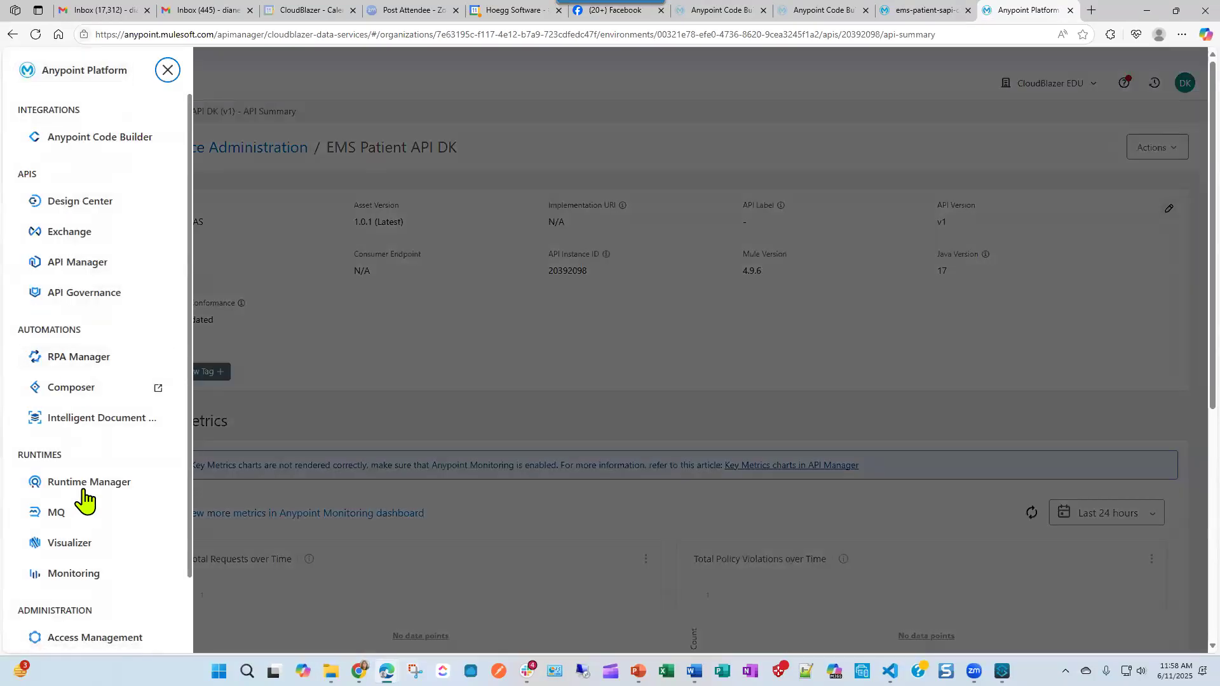
click(88, 494)
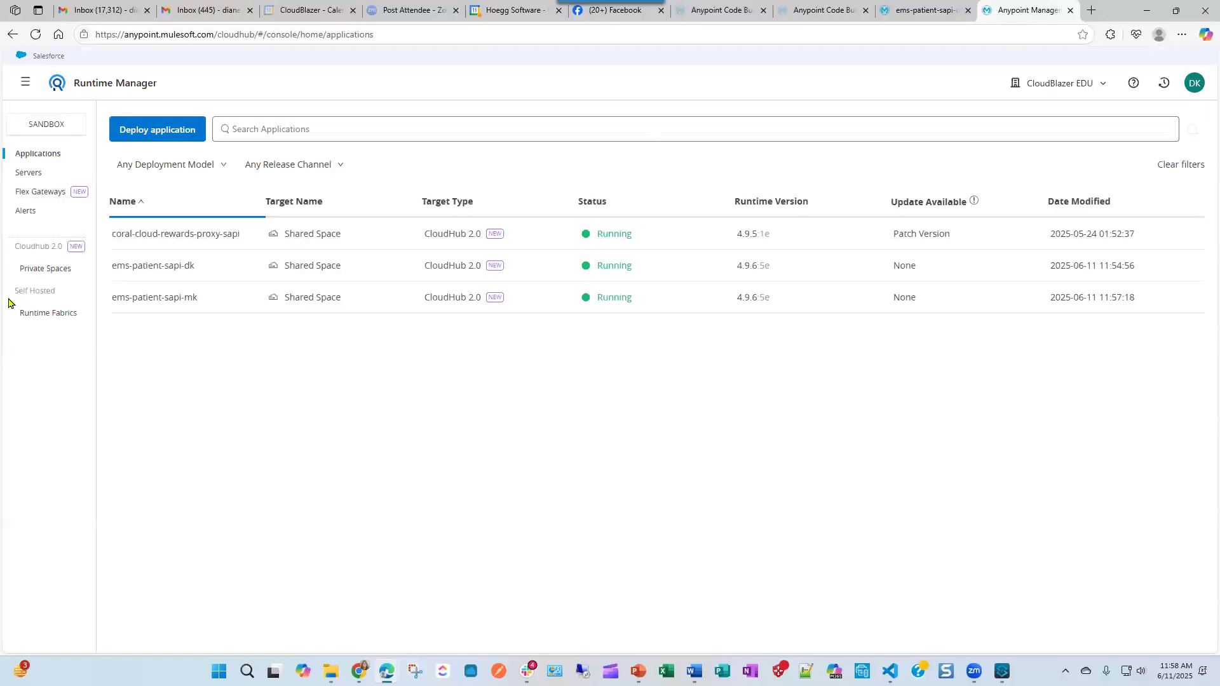
click(139, 268)
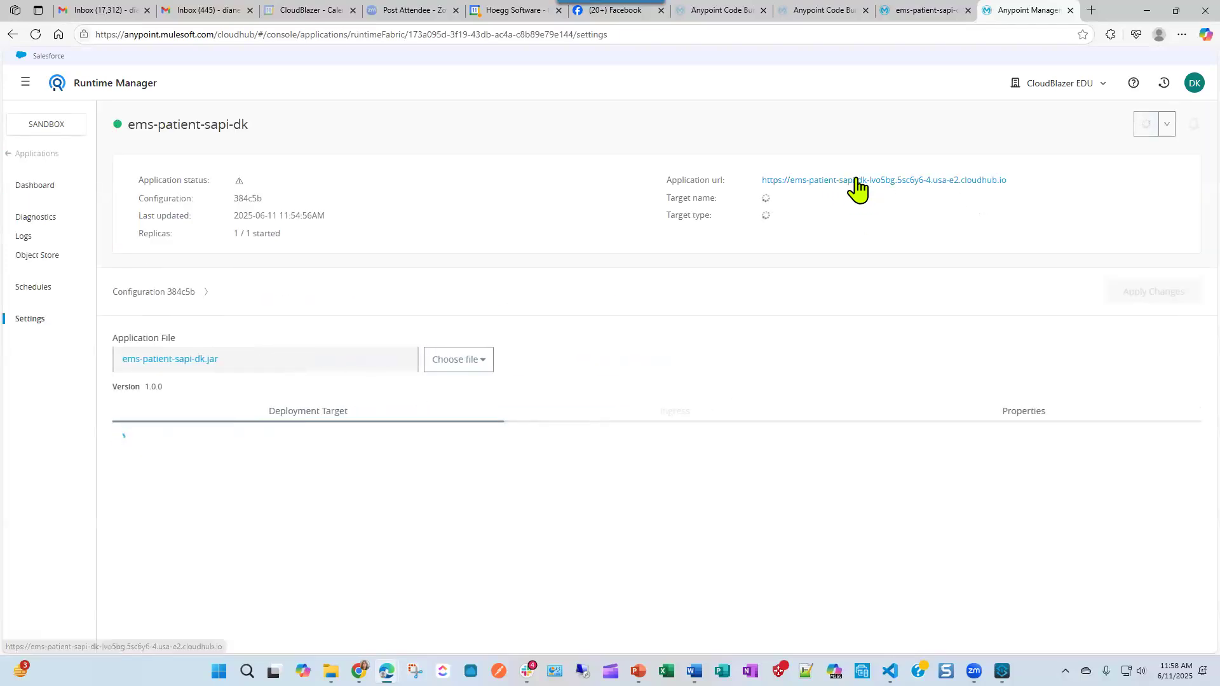
- Test the application's public endpoint in a separate browser tab, close that tab, and copy the endpoint link
right_click(857, 180)
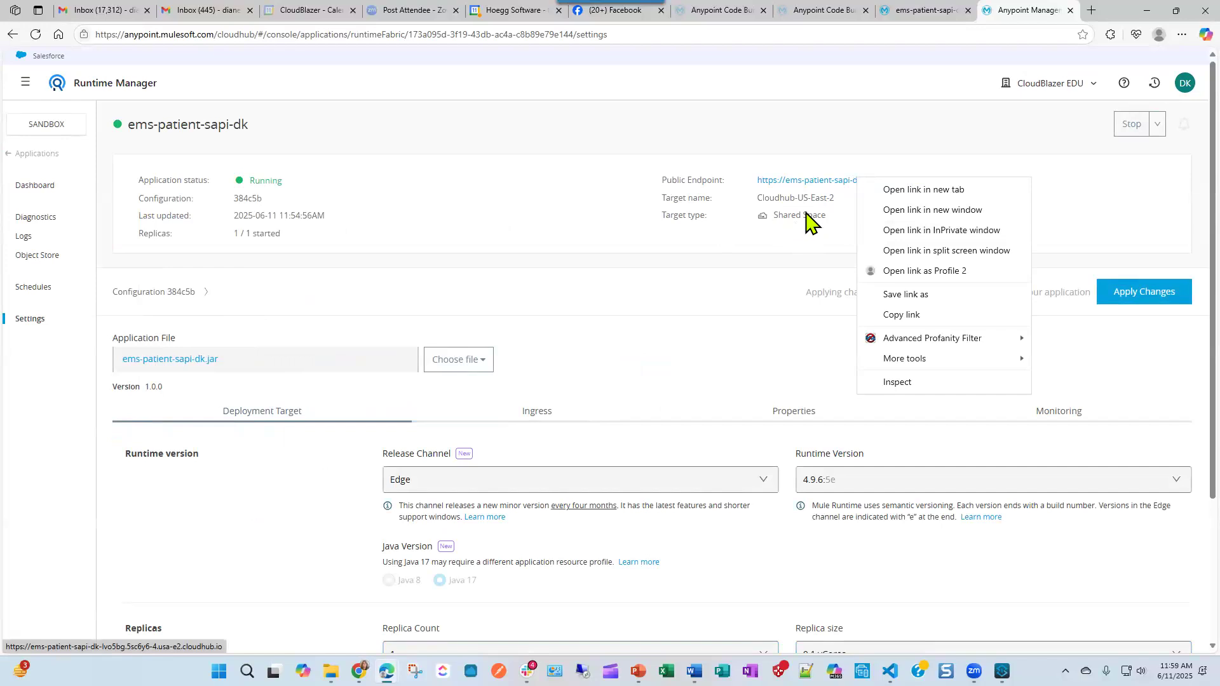
click(799, 182)
click(799, 181)
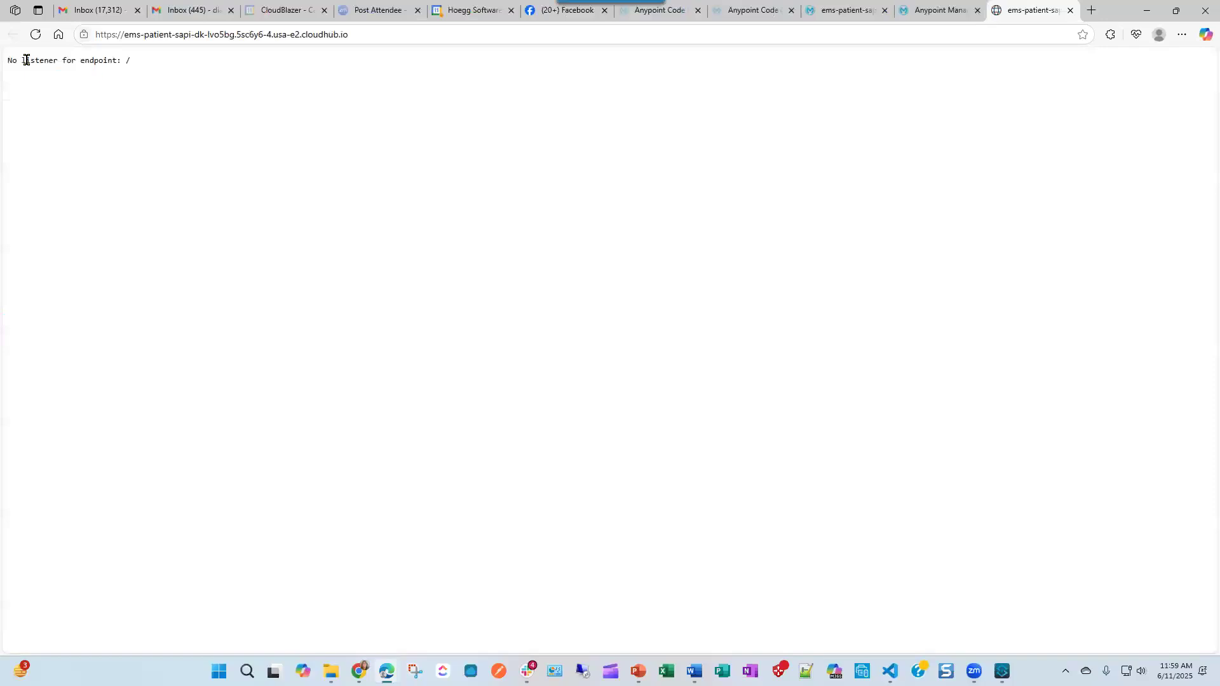
click(1070, 10)
right_click(863, 191)
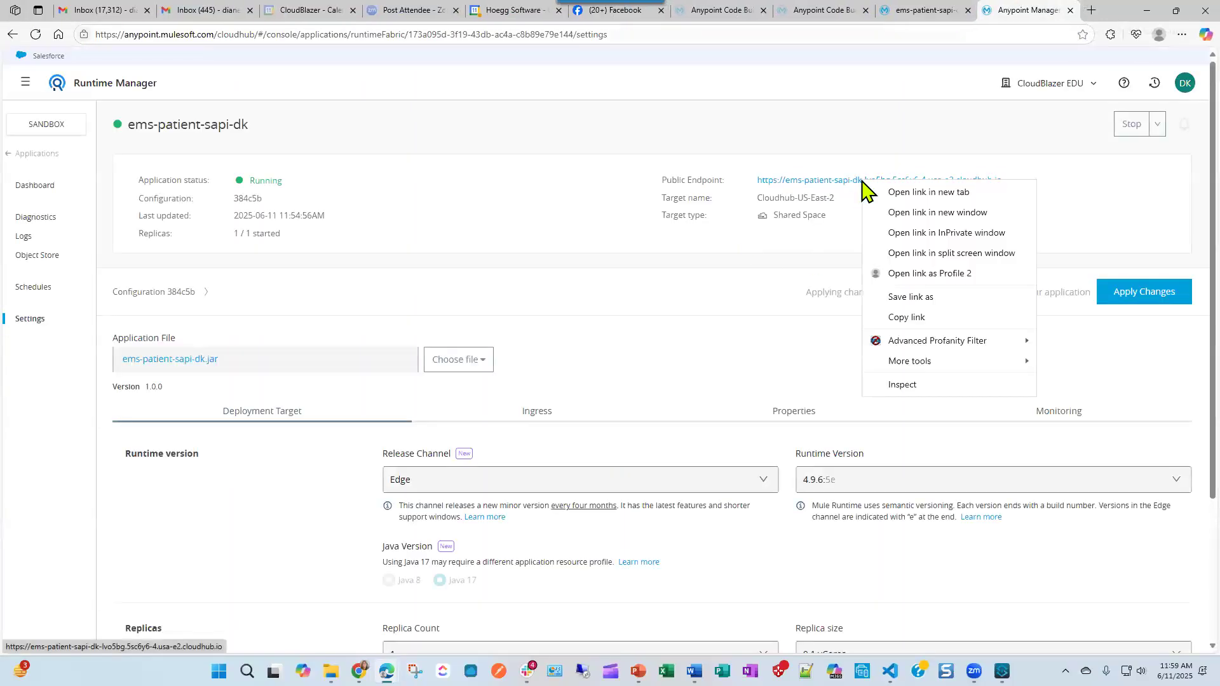
click(907, 318)
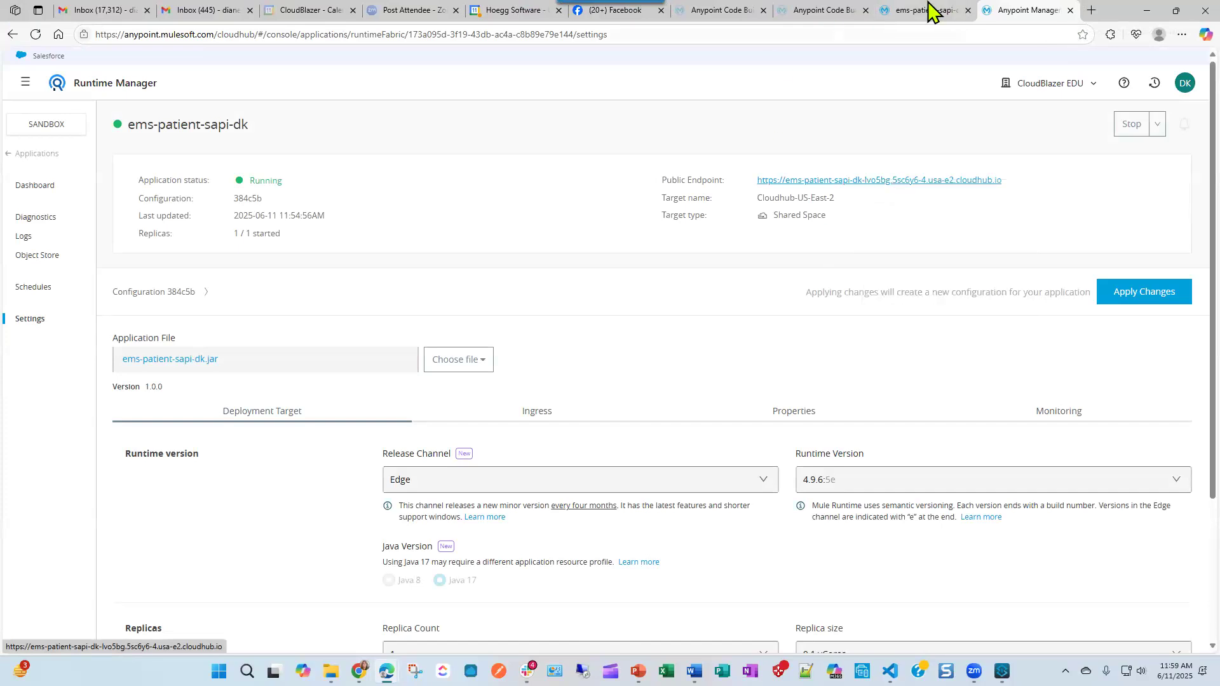
- Return to API Manager and open the EMS Patient API DK instance's settings for editing
click(24, 83)
click(72, 265)
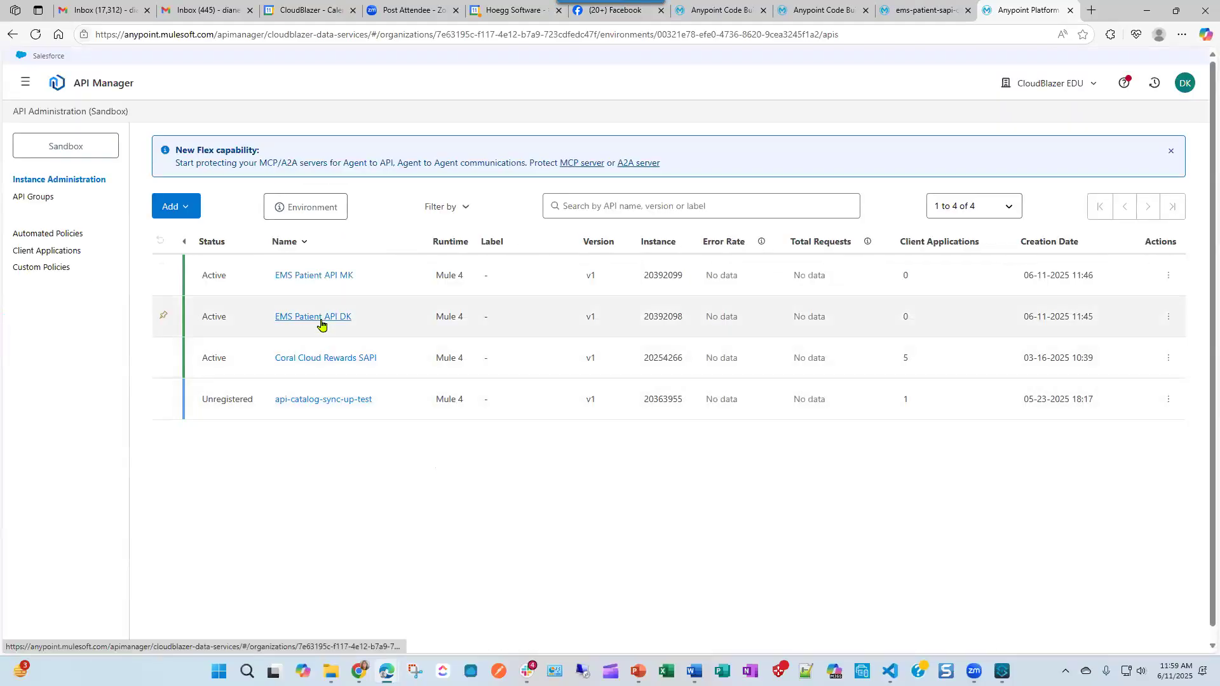
click(323, 325)
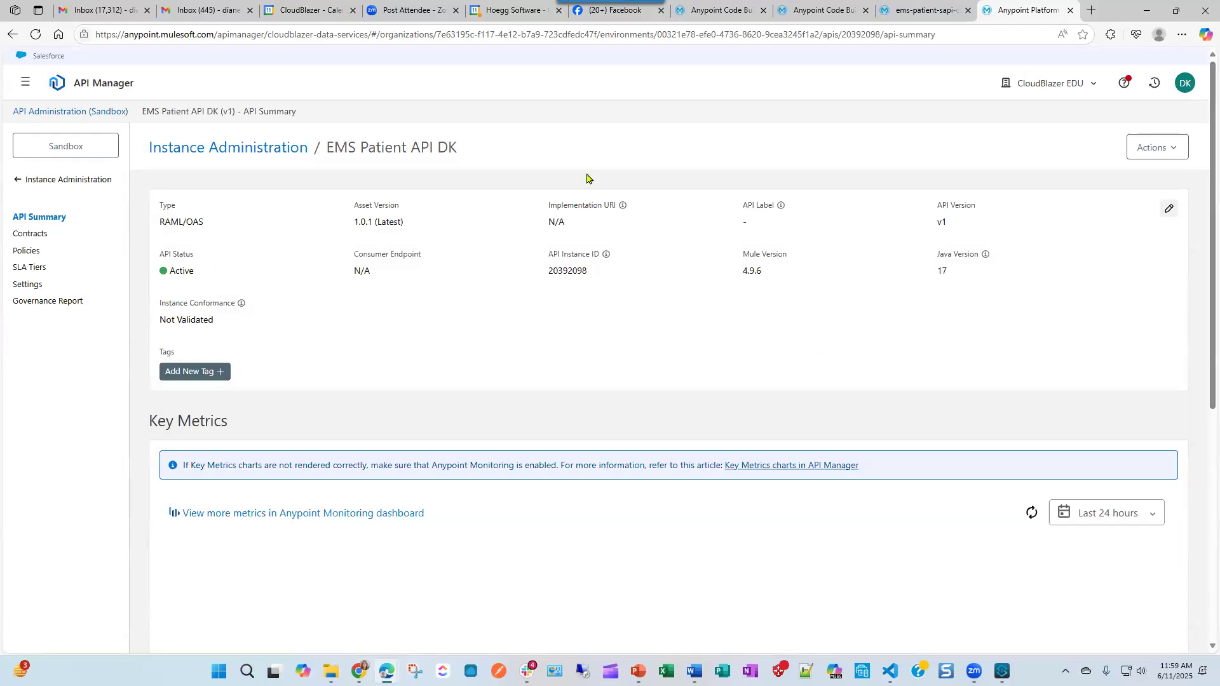
click(1169, 211)
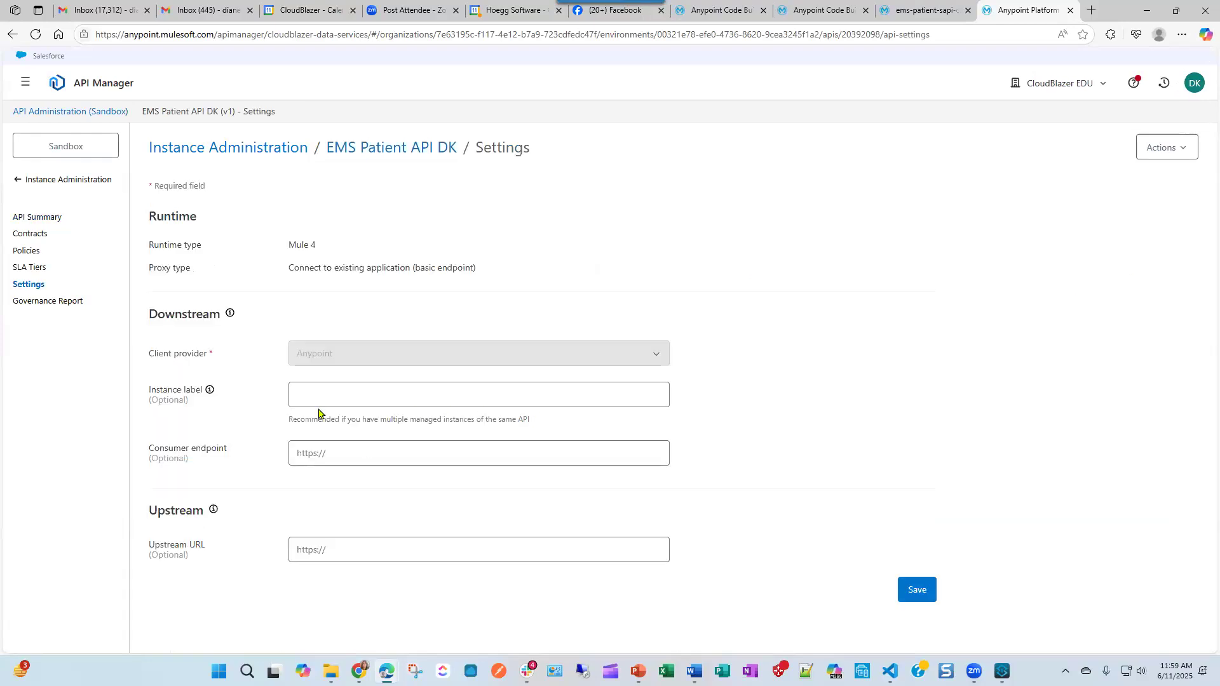
- Paste the copied application endpoint into both the consumer endpoint and the upstream URL of EMS Patient API DK
click(326, 454)
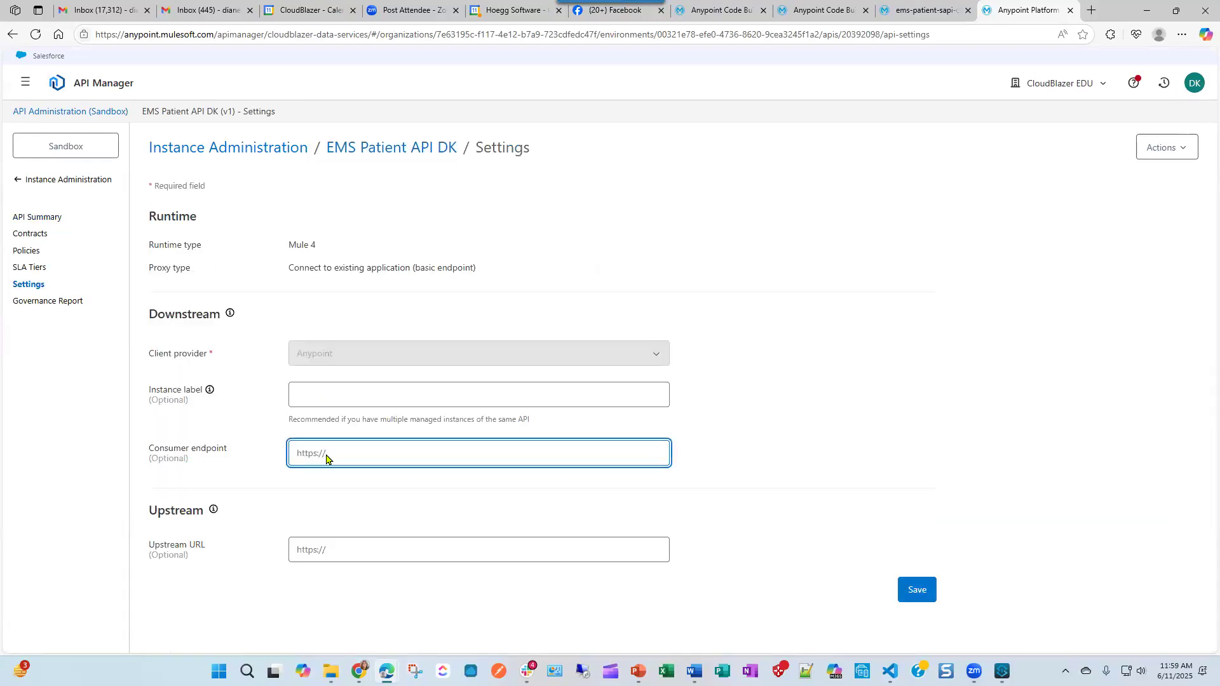
right_click(326, 453)
click(365, 311)
click(314, 548)
right_click(314, 550)
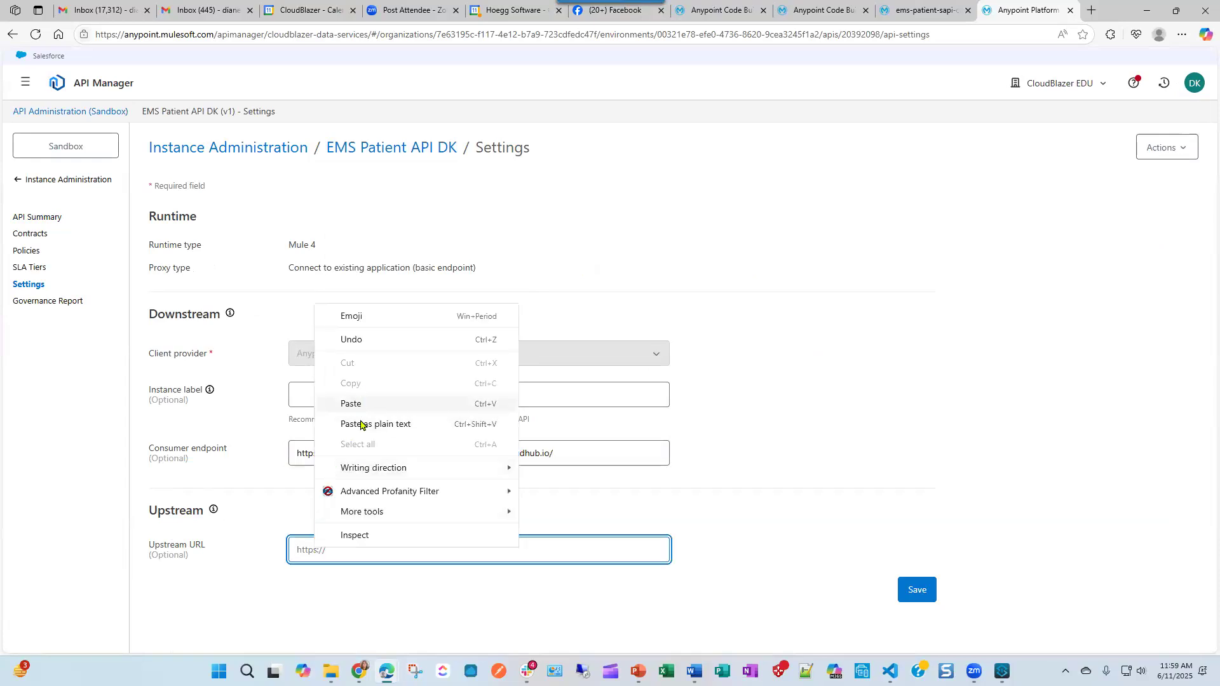
click(356, 425)
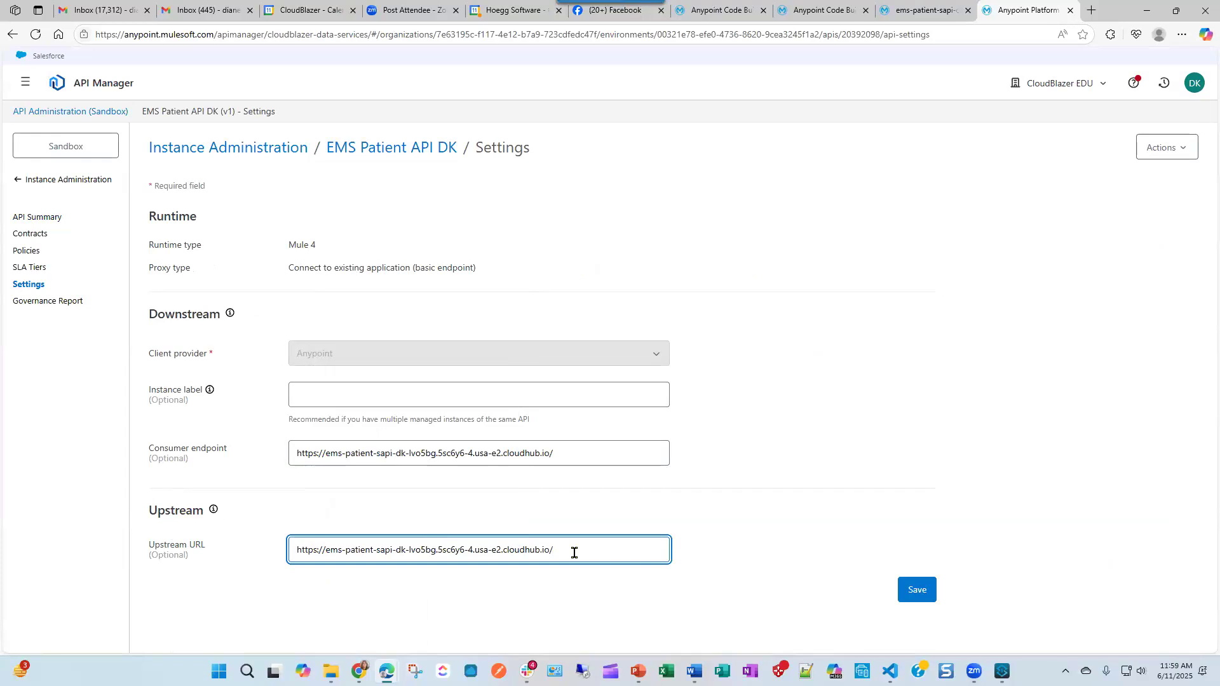
- Append api/ to the consumer endpoint and upstream URL, save the settings, and open the API's summary
click(905, 8)
click(1027, 9)
click(590, 451)
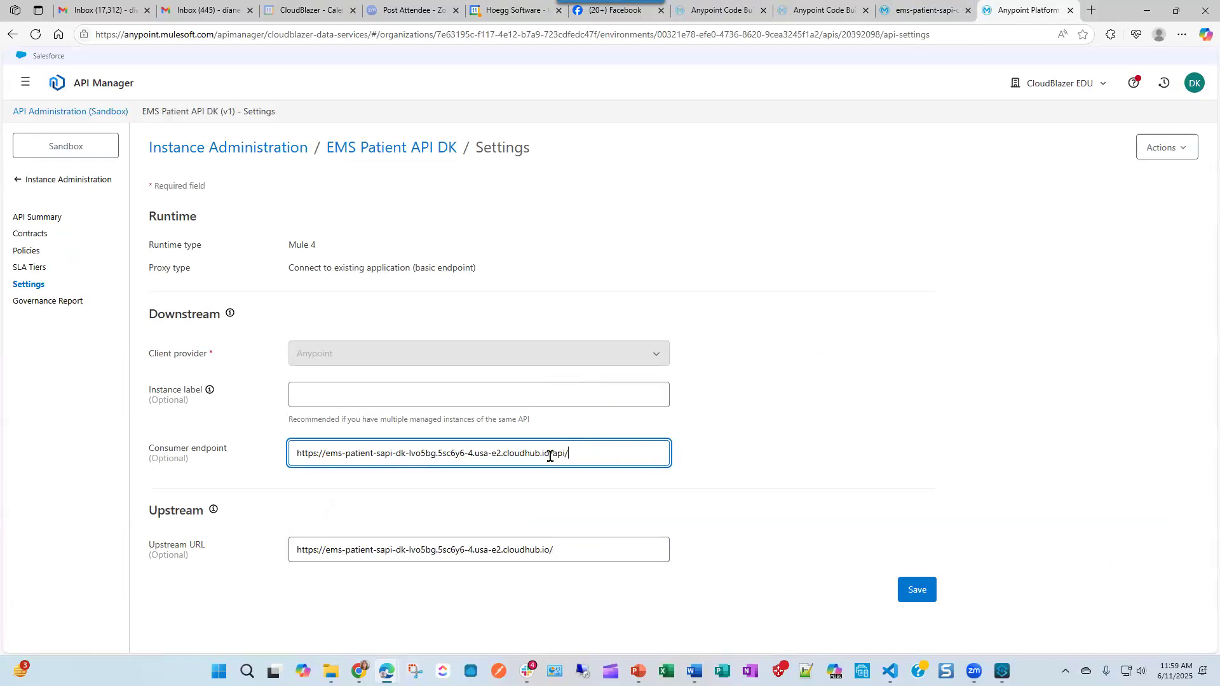
drag(549, 455, 566, 455)
click(568, 553)
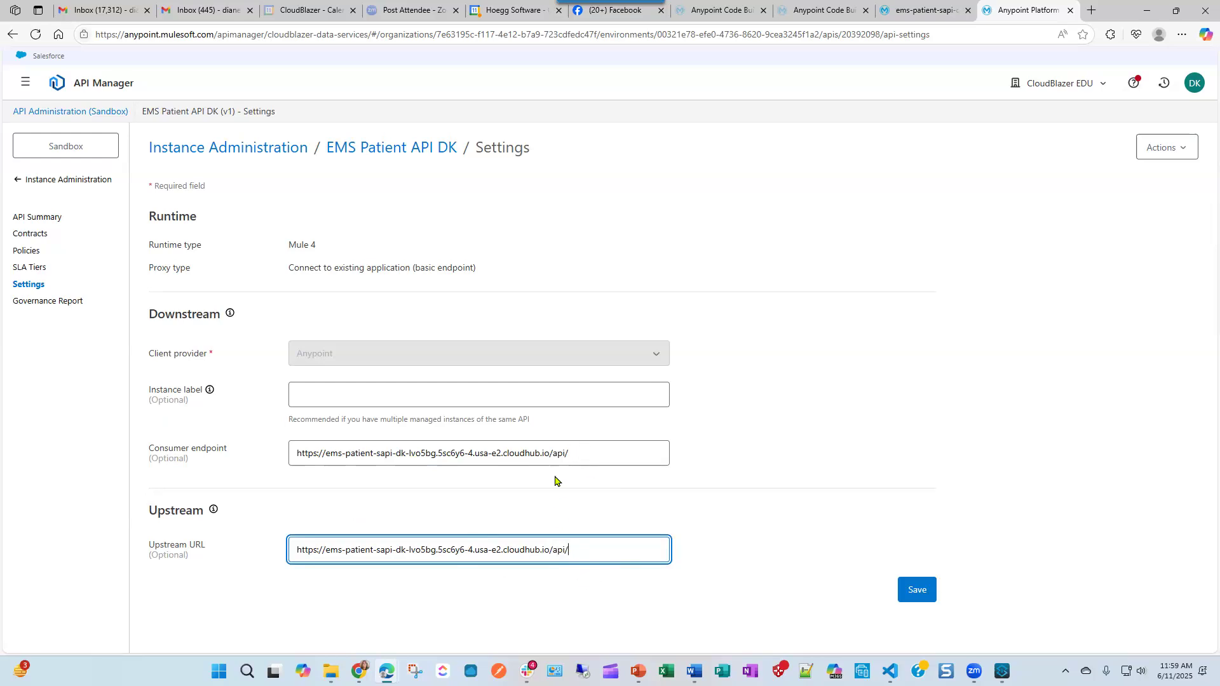
click(923, 593)
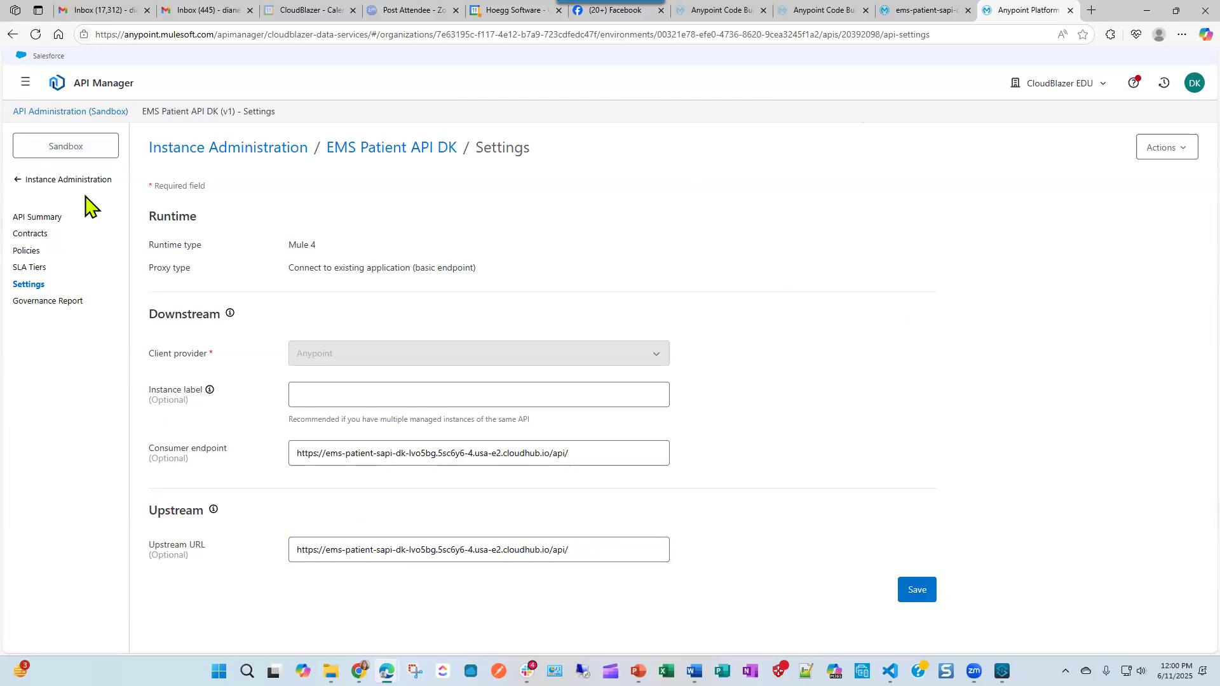
click(38, 217)
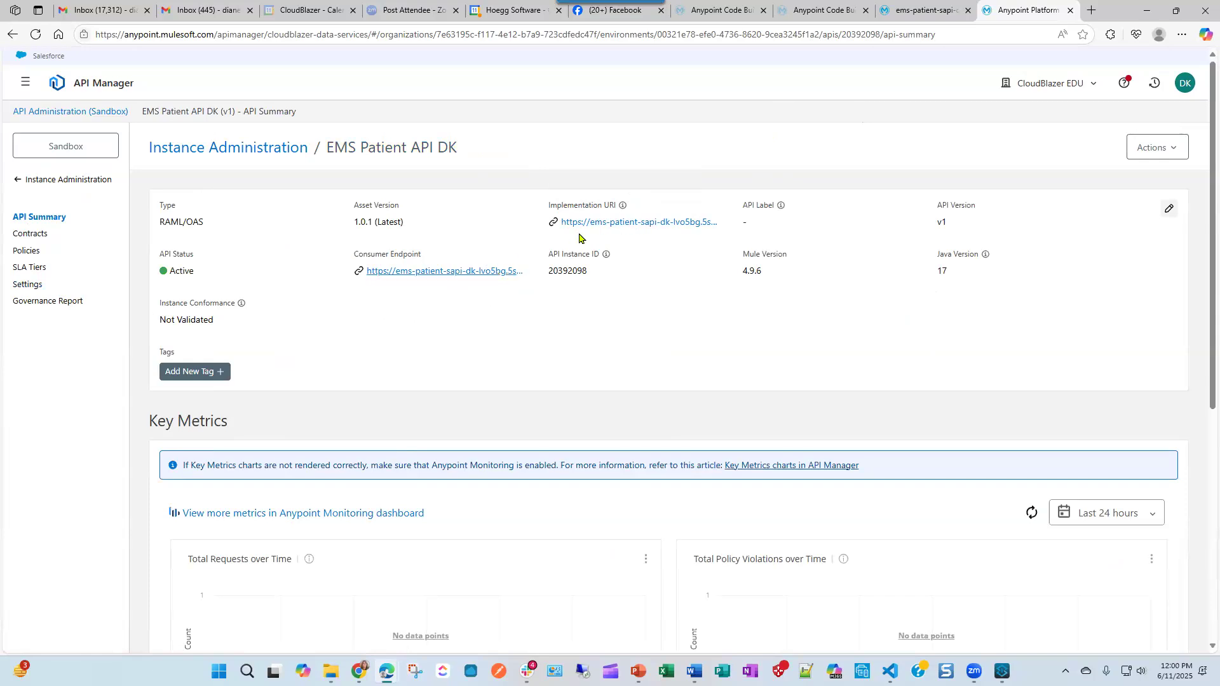
- Switch to Exchange and view the API instances of the EMS Patient API DK asset
click(25, 87)
click(75, 232)
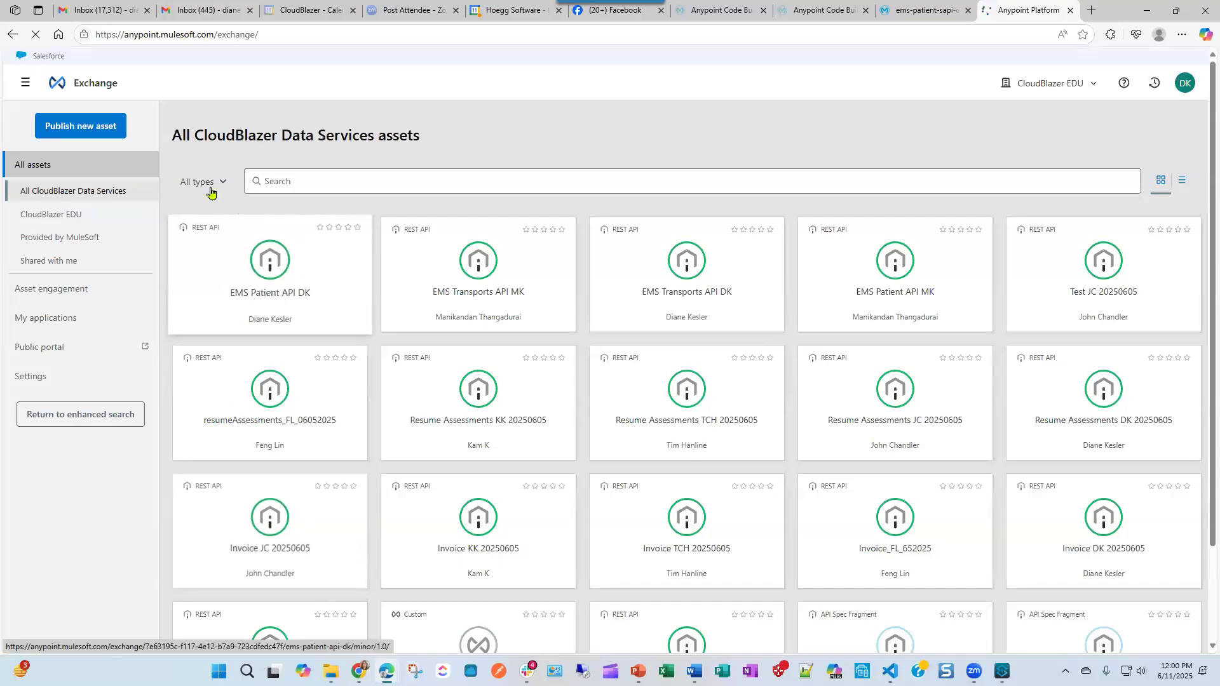
click(281, 290)
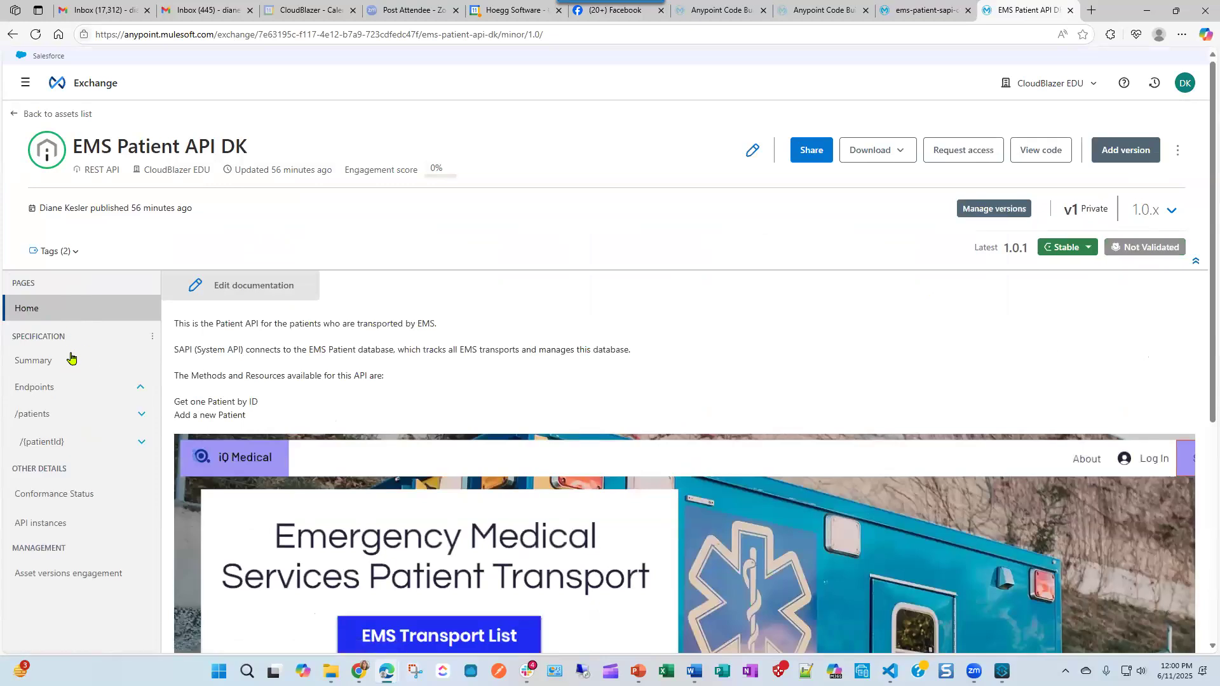
click(50, 443)
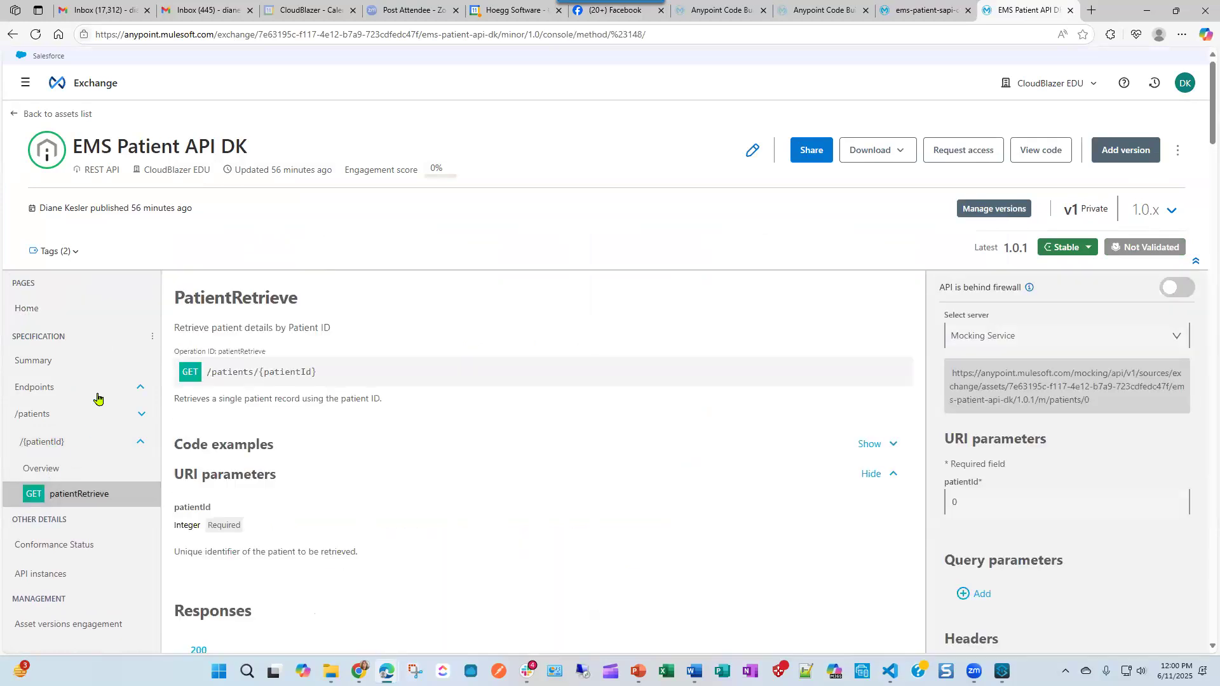
scroll(97, 395, down, 3)
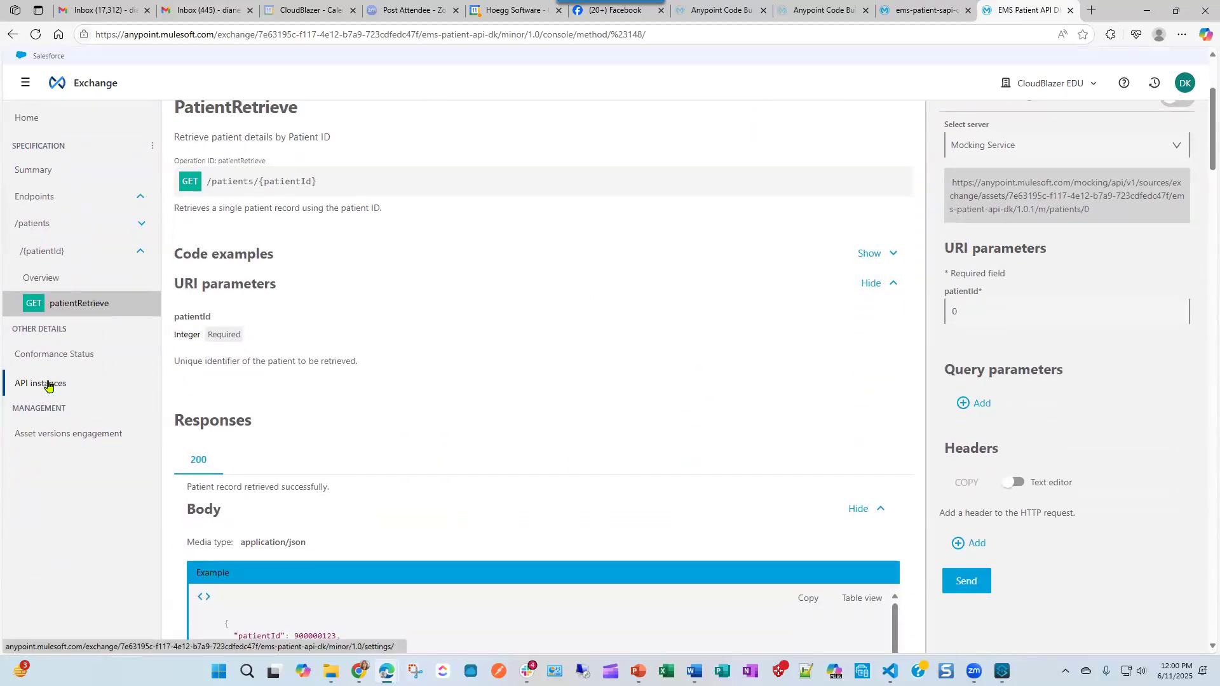
click(45, 384)
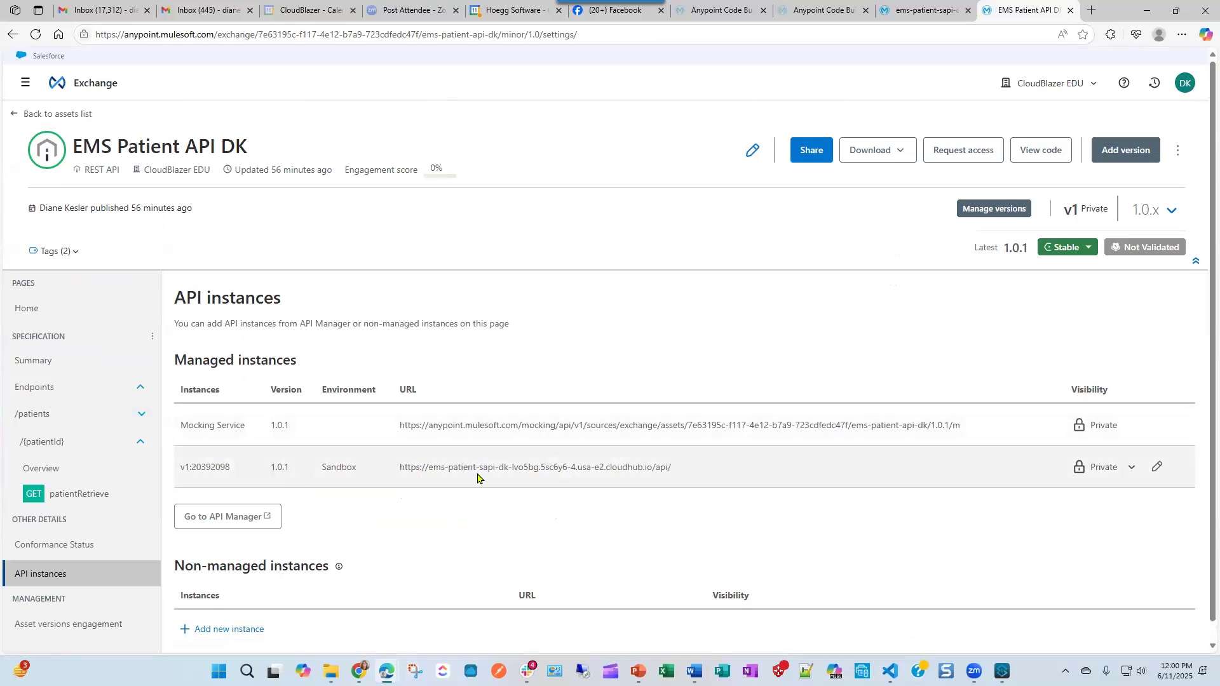
- Select the Sandbox - v1:20392098 server for the patientRetrieve method, send a request with patientId 0, and review the response
click(65, 495)
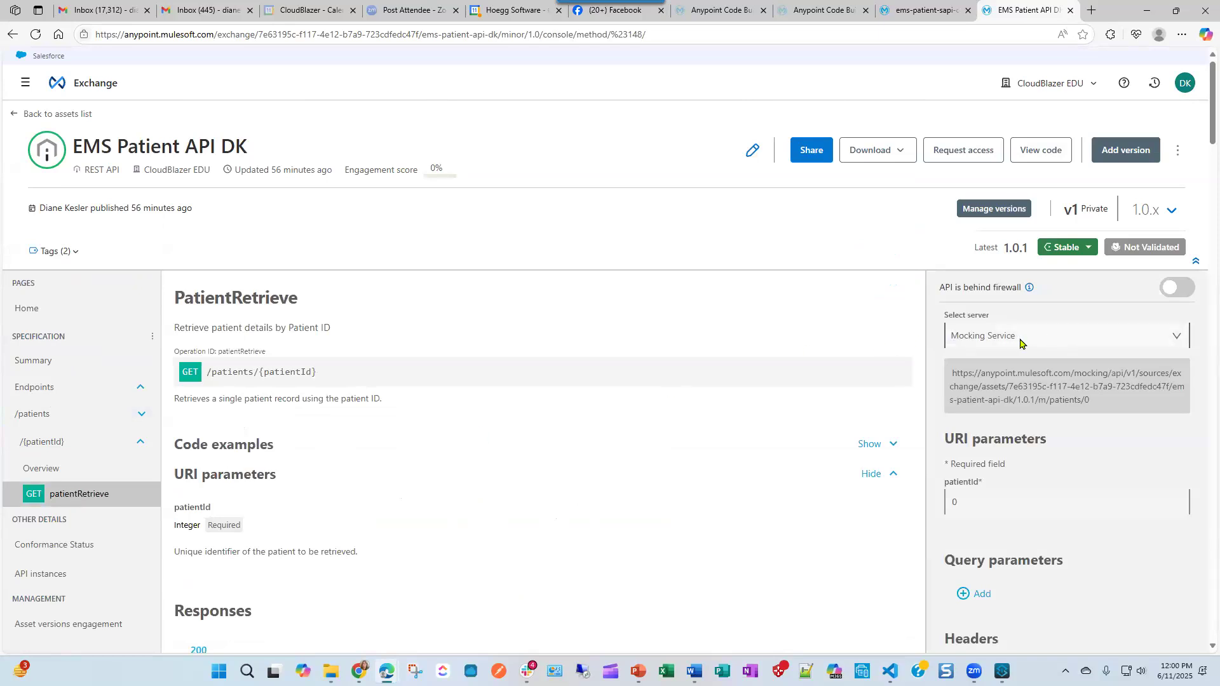
click(1079, 337)
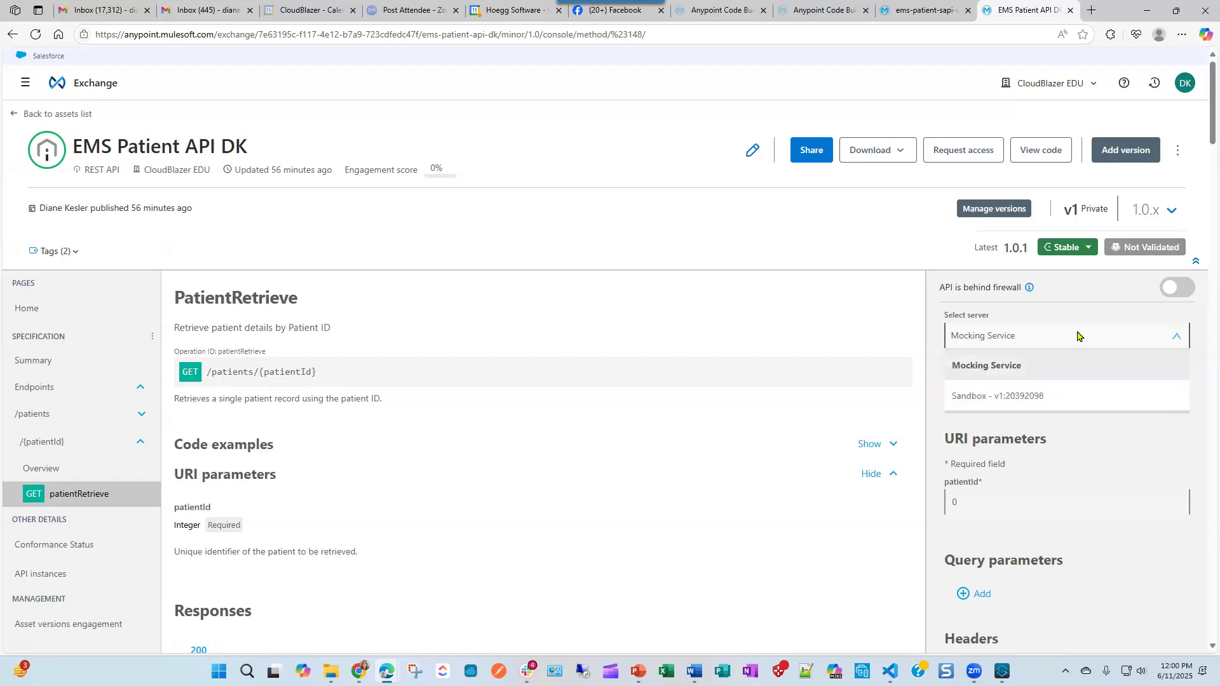
click(986, 397)
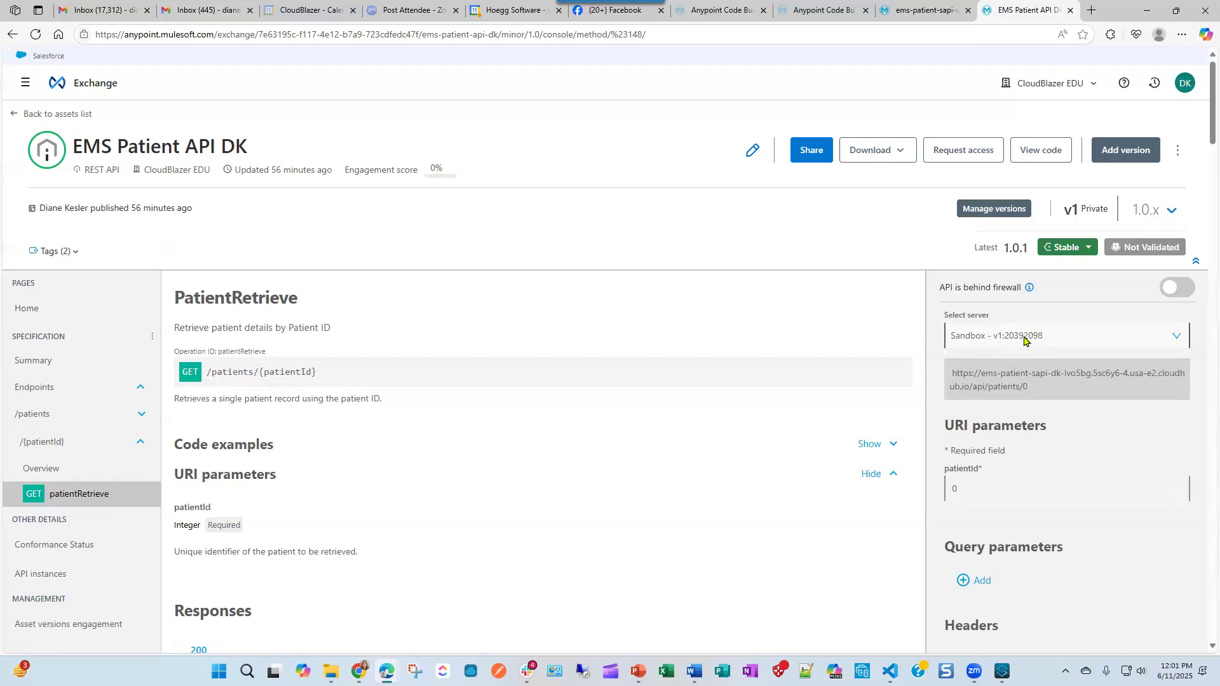
scroll(1024, 340, down, 5)
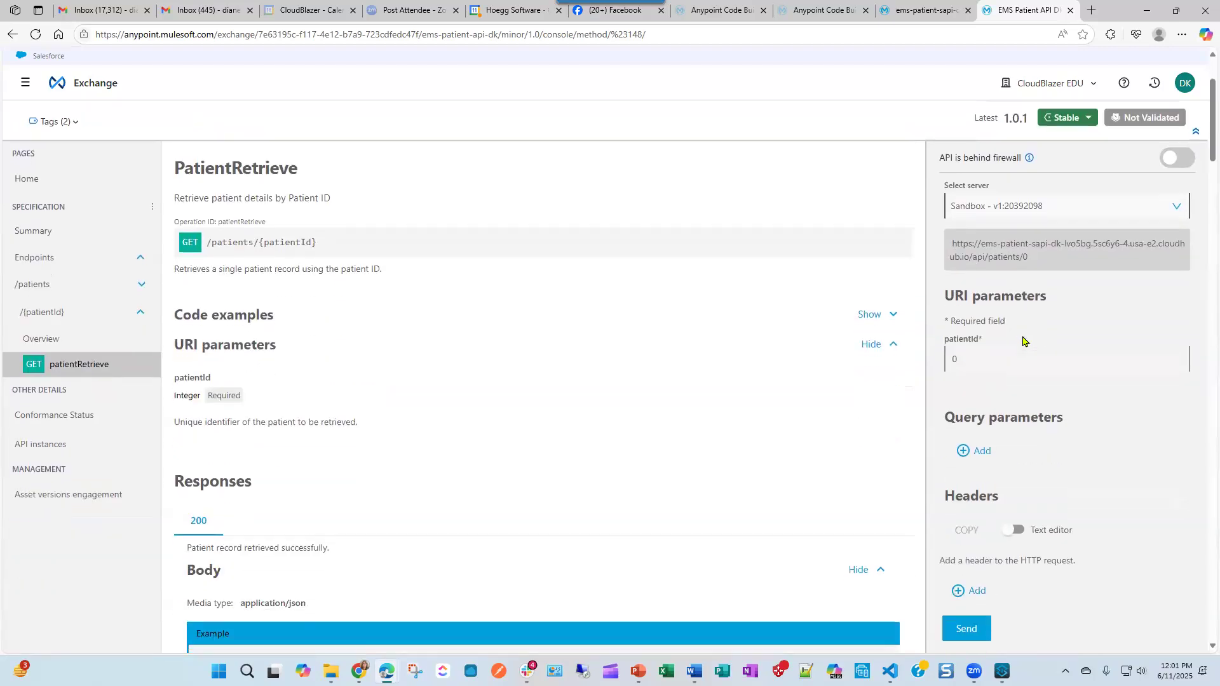
click(967, 377)
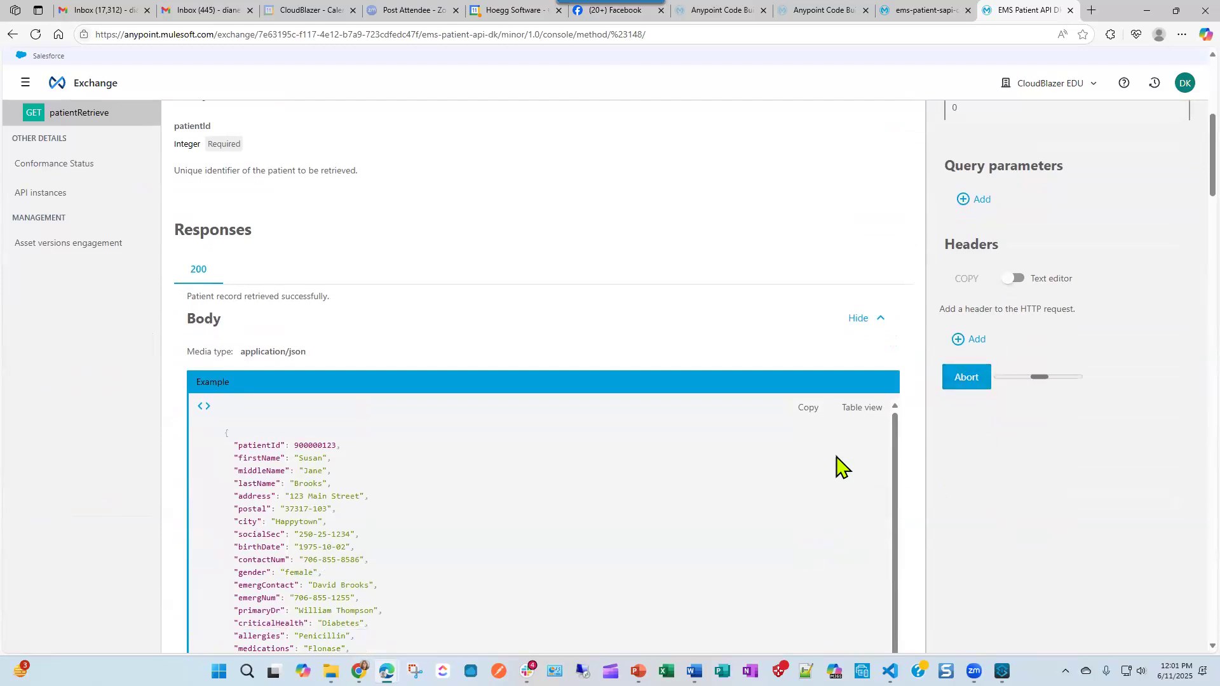
scroll(1020, 359, down, 3)
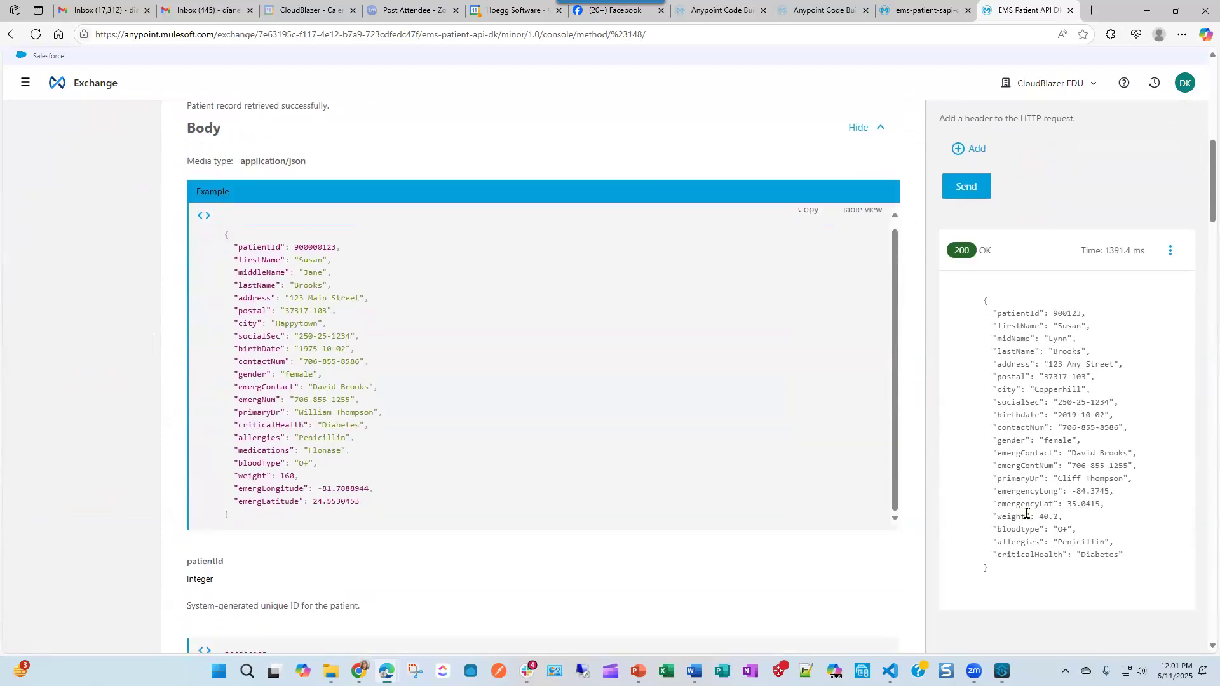
scroll(1011, 458, up, 7)
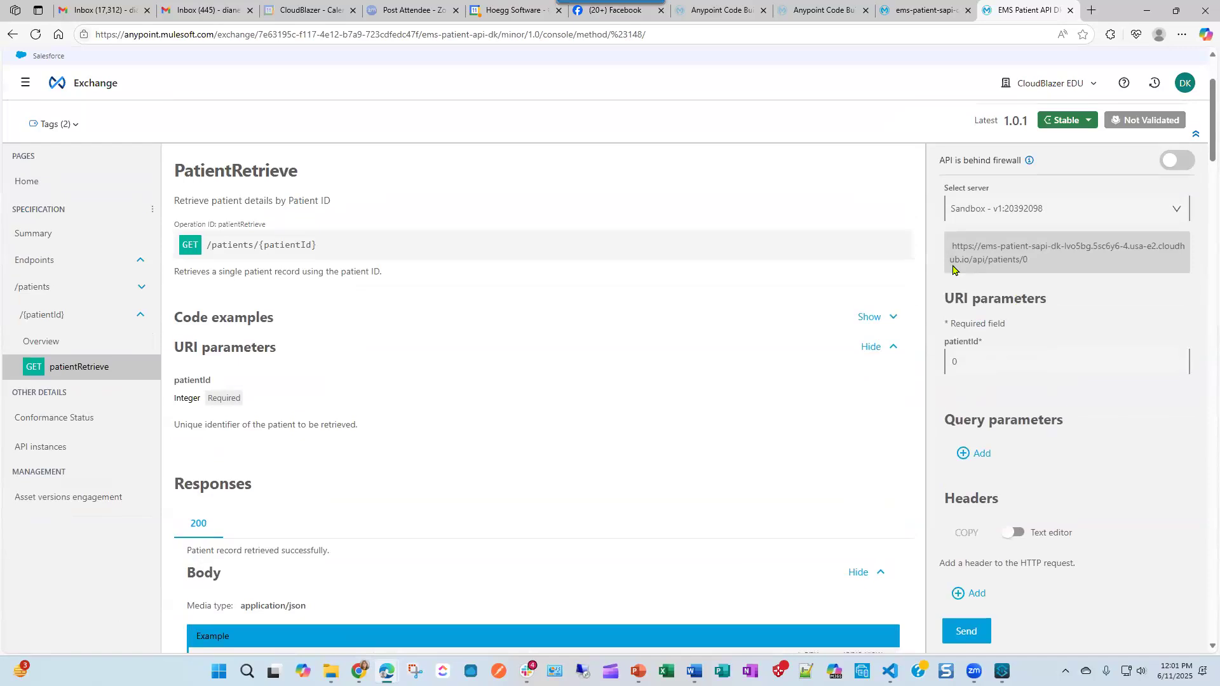
- Set the patientId URI parameter of the patientRetrieve request to 123
double_click(983, 362)
key(BackSpace)
click(1005, 360)
text(123)
scroll(756, 163, up, 2)
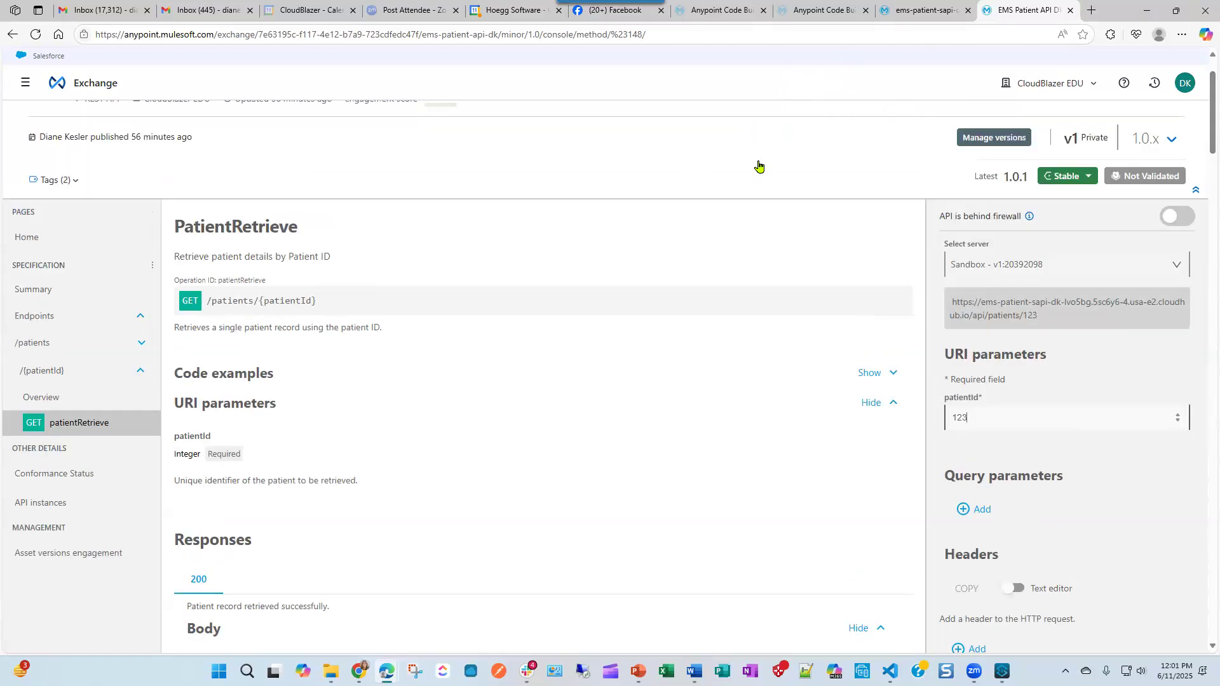